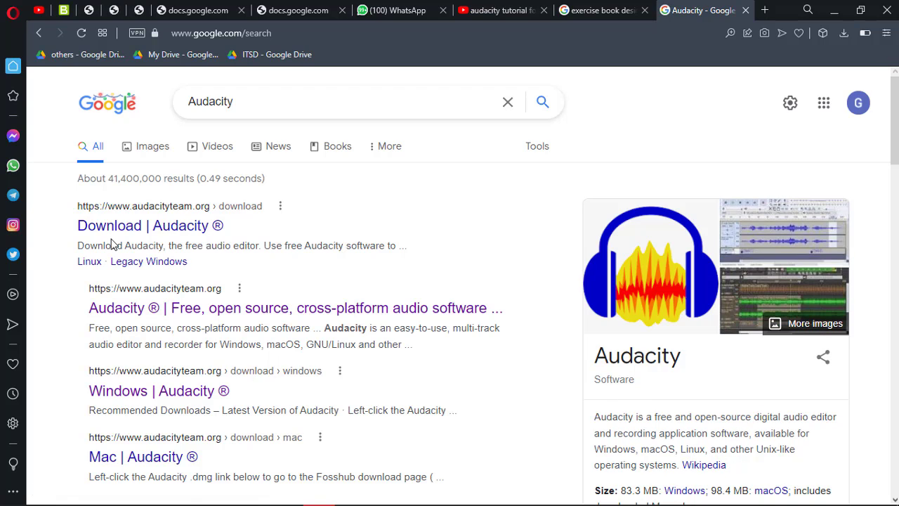
Step: Open the official Audacity website from the search results and go to its Windows download page
left_click(219, 317)
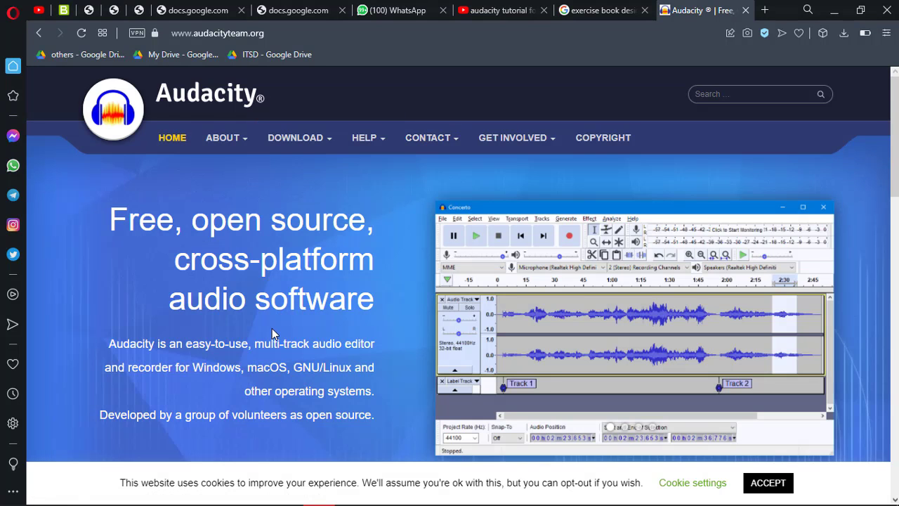
scroll(272, 328, "down", 5)
scroll(272, 328, "down", 1)
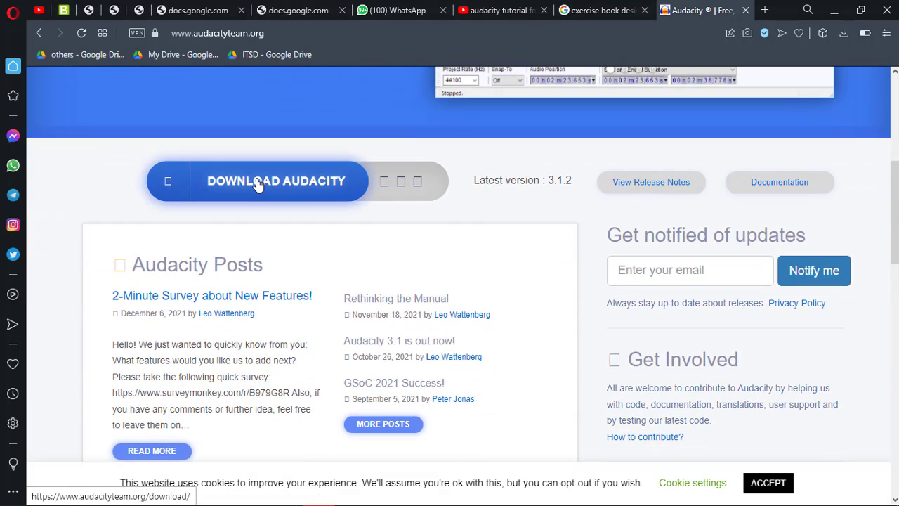
left_click(259, 184)
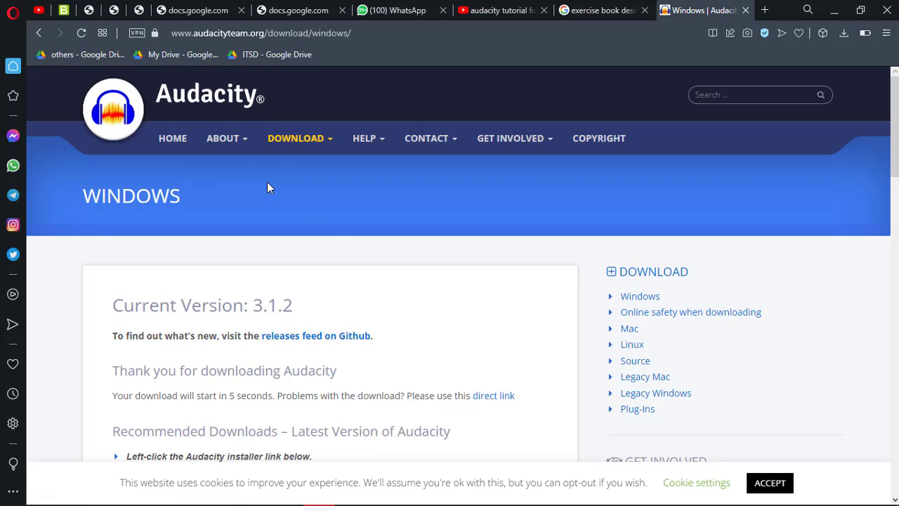
Step: Look through the Windows download page and cancel saving the audacity-win-3.1.2-64bit installer
scroll(374, 336, "down", 2)
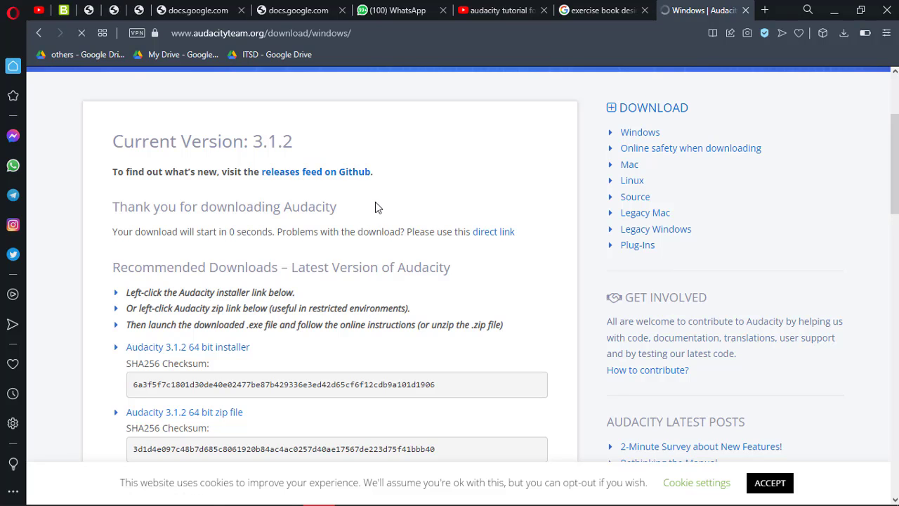
scroll(344, 356, "down", 7)
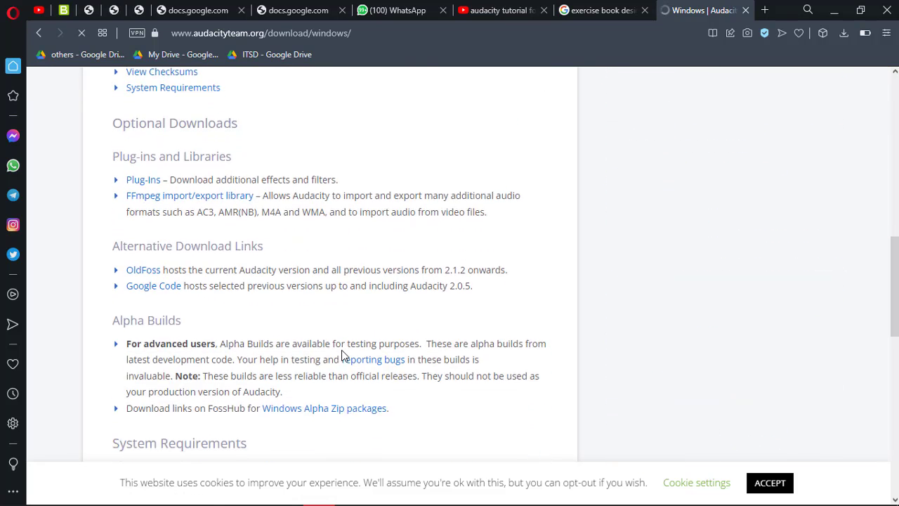
scroll(344, 357, "down", 5)
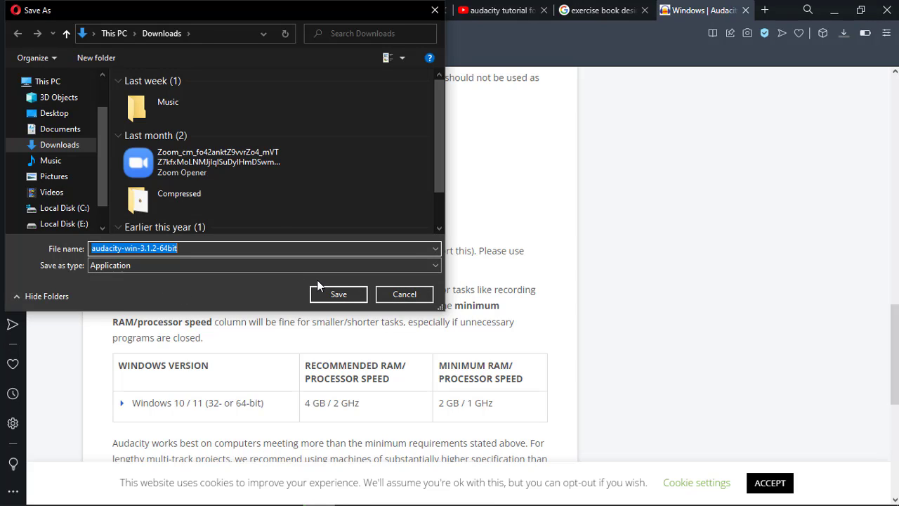
left_click(404, 294)
Step: Look over the download options and open the FFmpeg import/export library page under the optional plug-ins and libraries
scroll(404, 295, "up", 5)
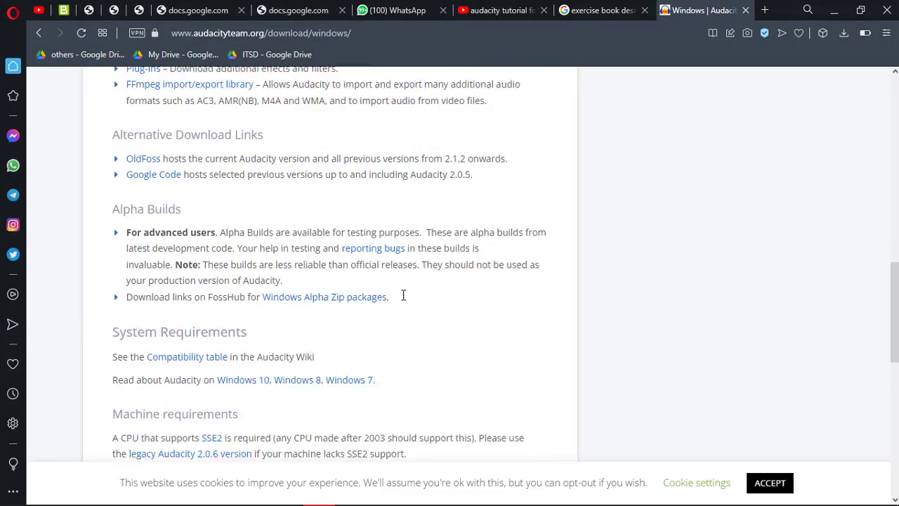
scroll(404, 295, "up", 5)
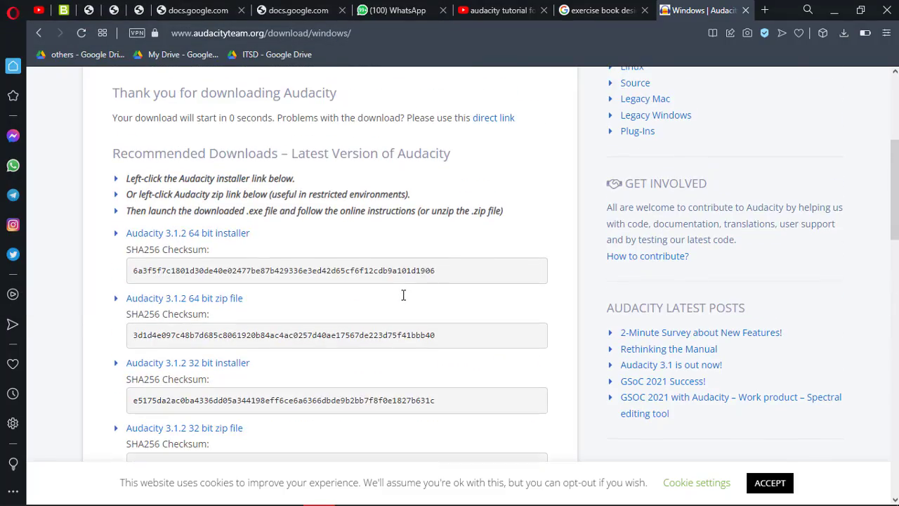
scroll(403, 295, "up", 2)
scroll(403, 296, "down", 5)
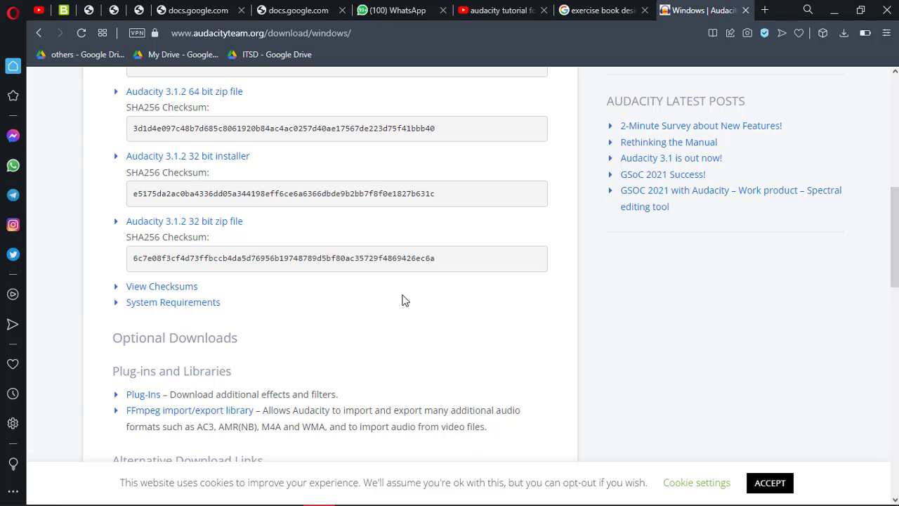
scroll(403, 300, "down", 2)
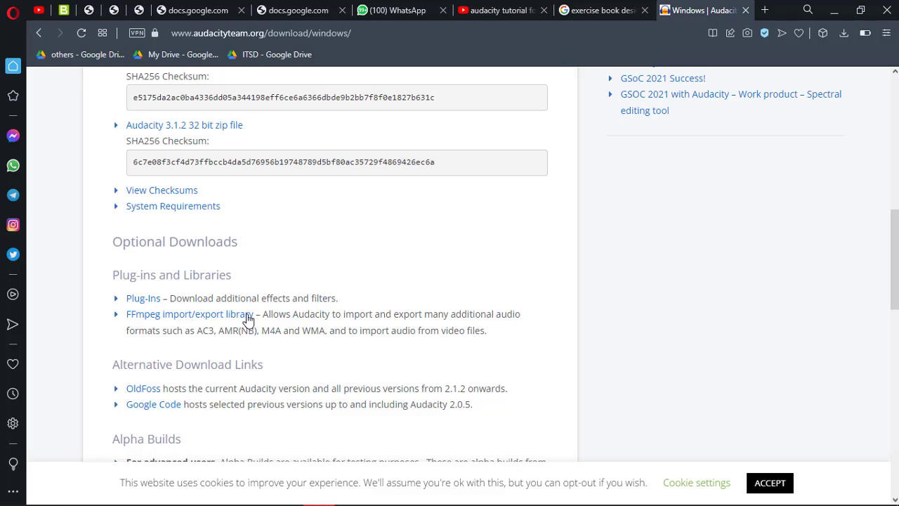
left_click(152, 317)
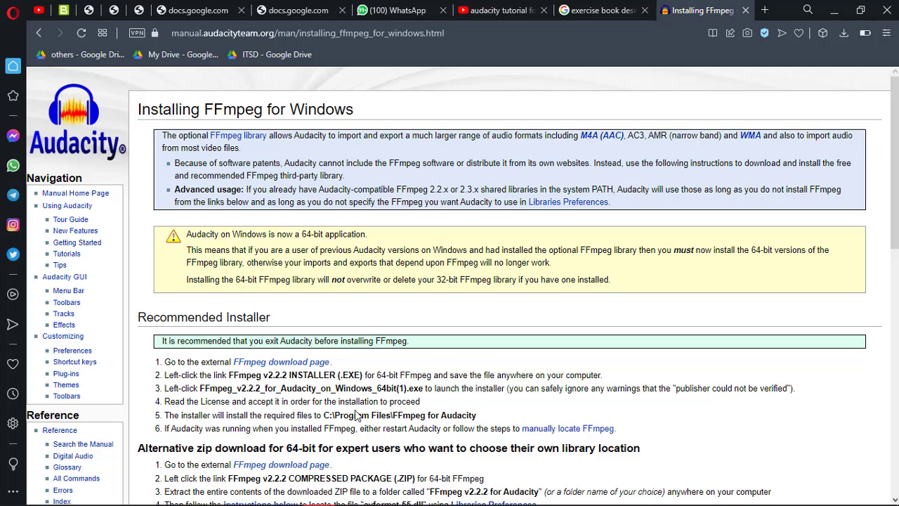
Step: Go to the external FFmpeg download page from the recommended installer instructions and review its installer and ZIP package downloads
scroll(355, 388, "down", 3)
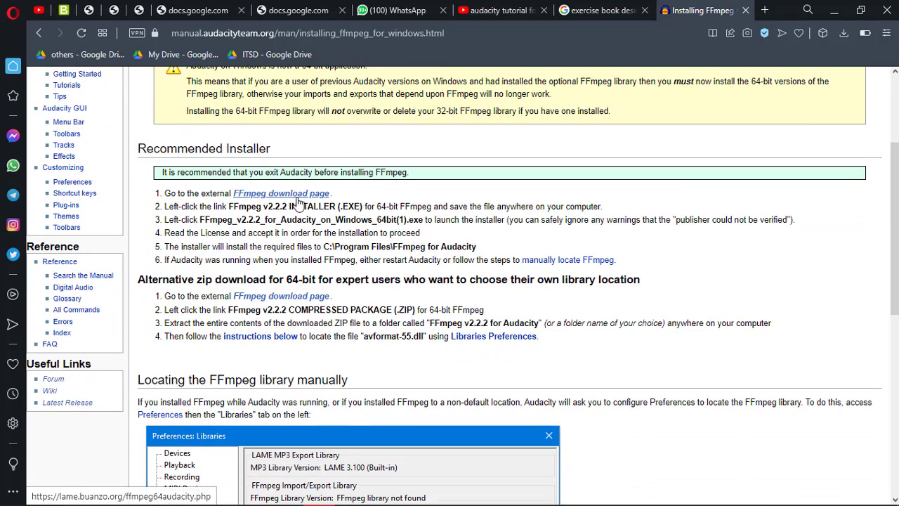
left_click(297, 197)
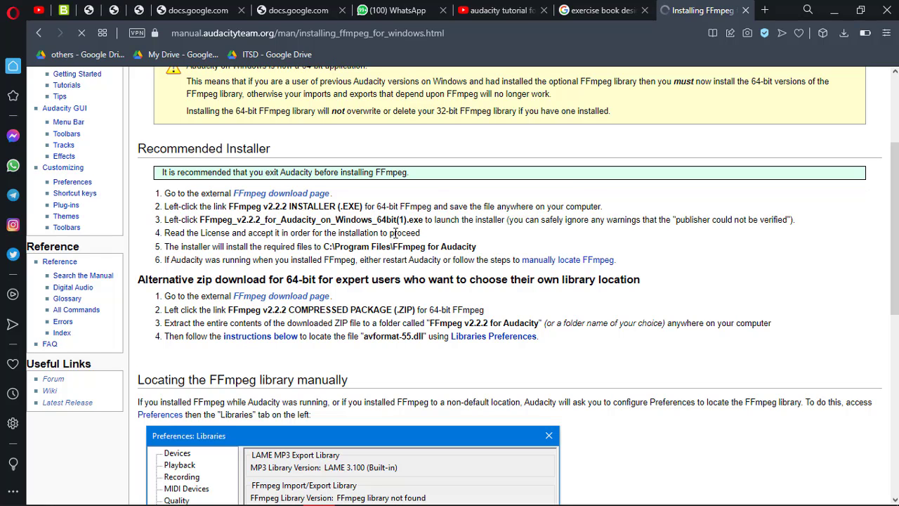
left_click(290, 195)
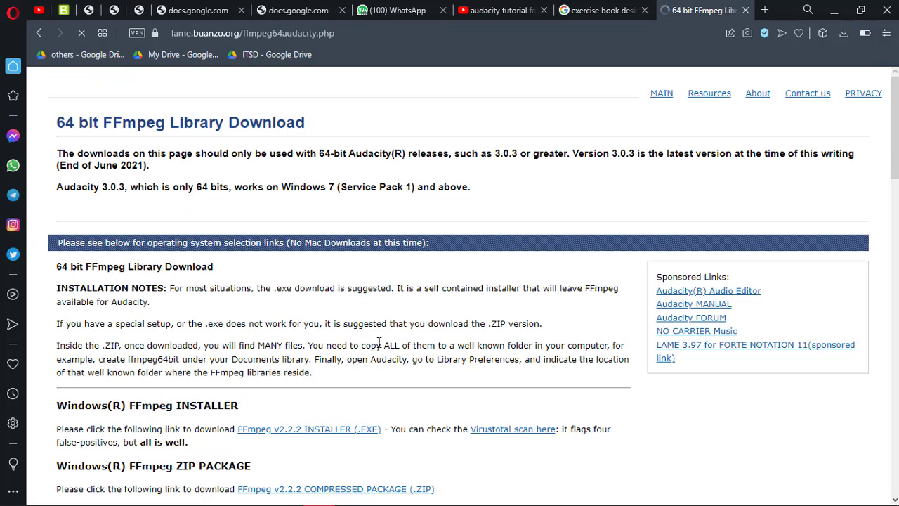
scroll(378, 342, "down", 3)
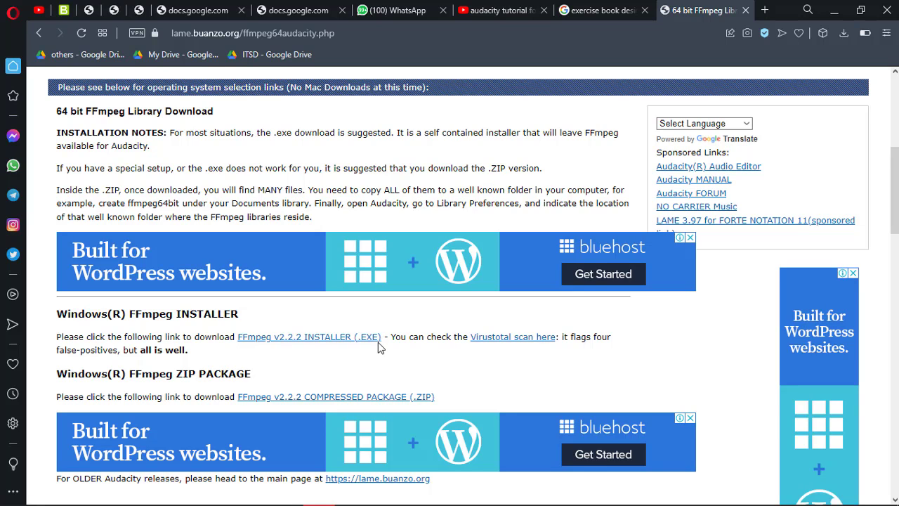
scroll(378, 342, "down", 4)
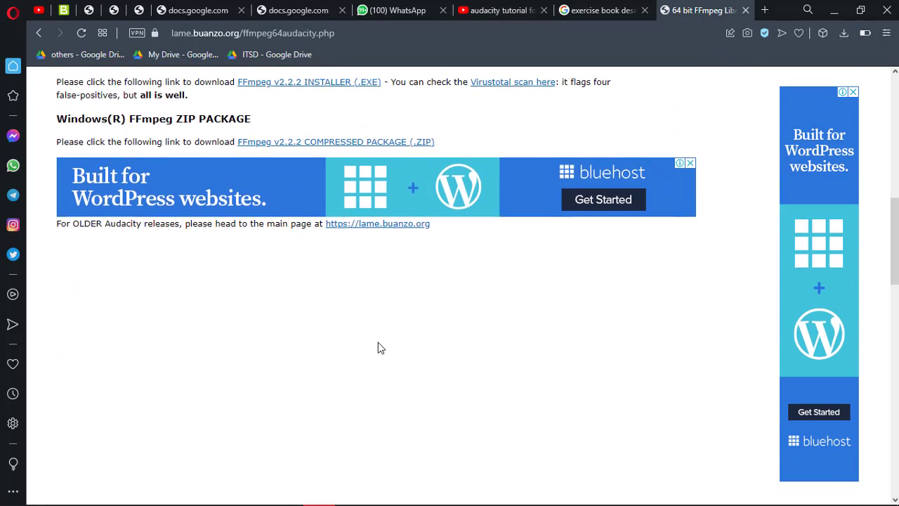
scroll(126, 155, "up", 3)
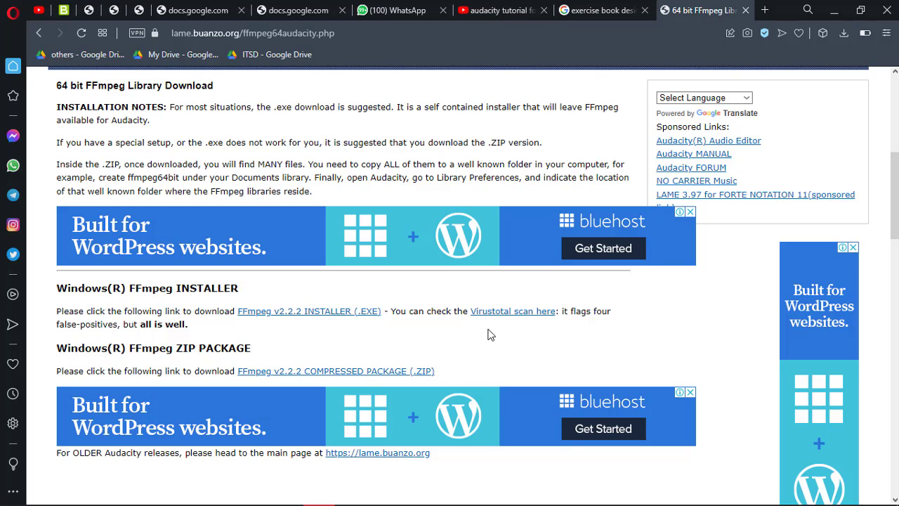
Step: Switch from the browser to Audacity and maximize its window
left_click(834, 10)
left_click(447, 492)
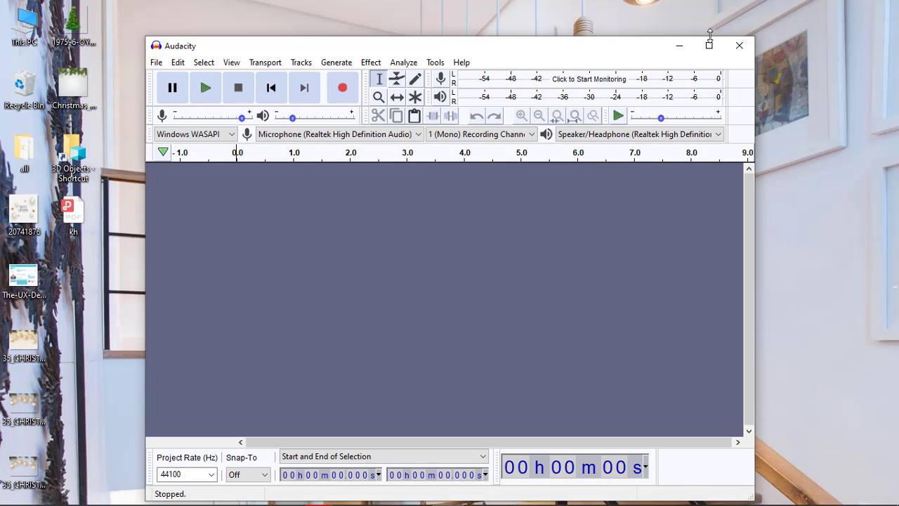
left_click(709, 46)
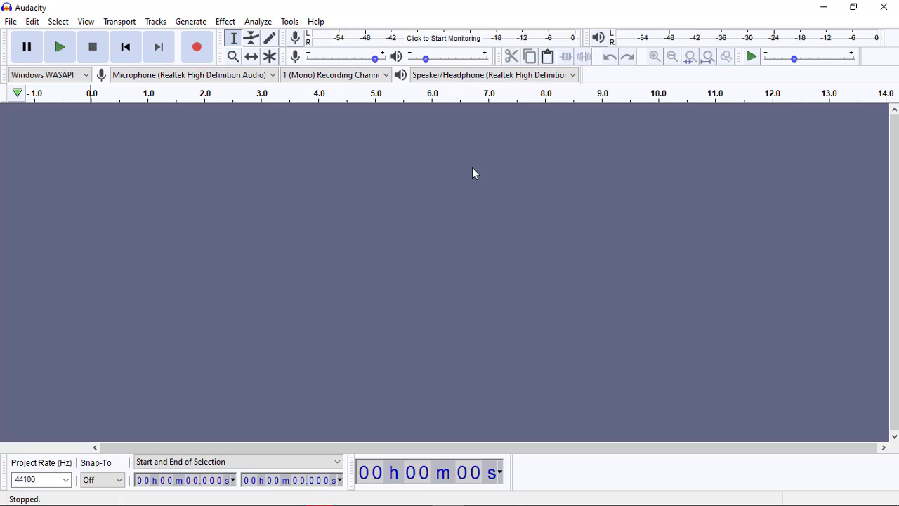
Step: Import the audio file "11 oct" from the Unedited folder of Mothers For Children into the empty Audacity project
left_click(825, 7)
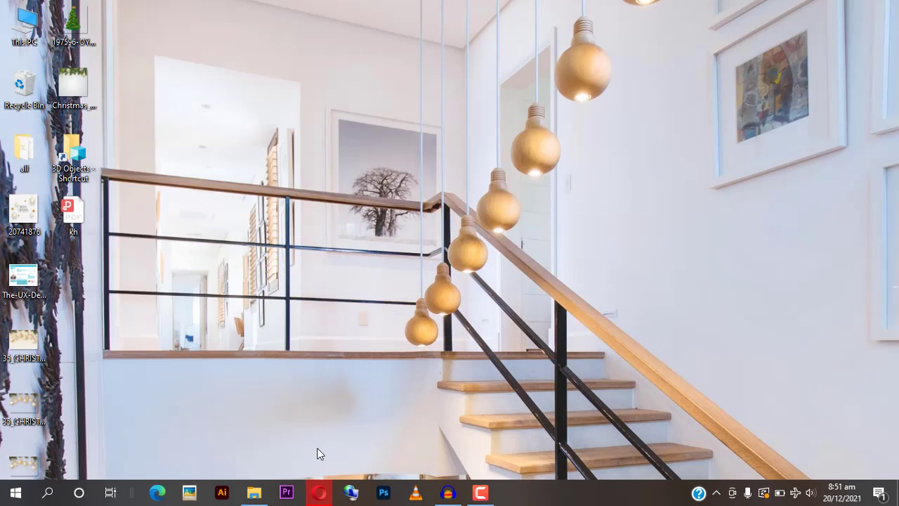
left_click(254, 493)
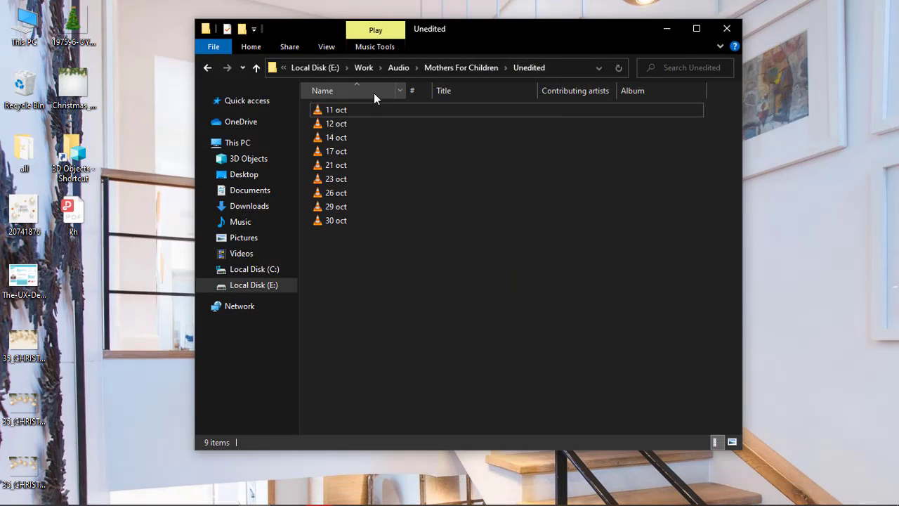
left_click(340, 113)
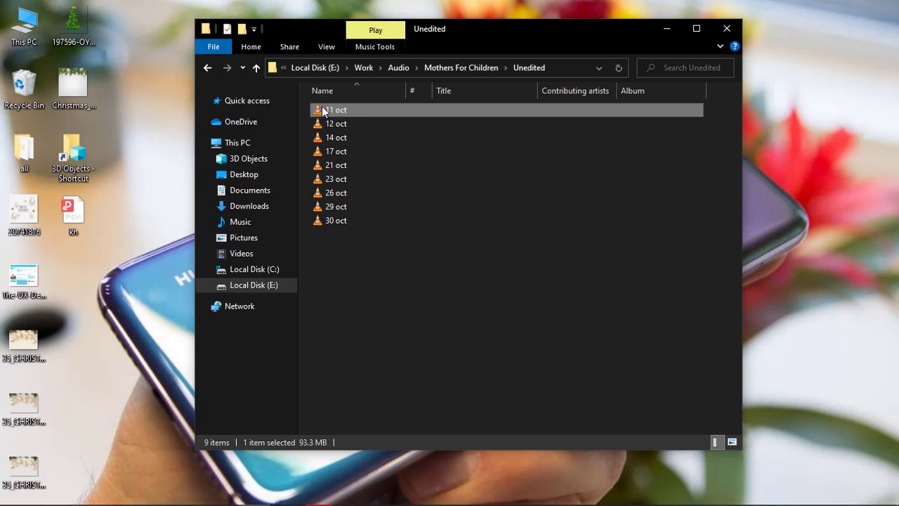
left_click_drag(323, 111, 110, 198)
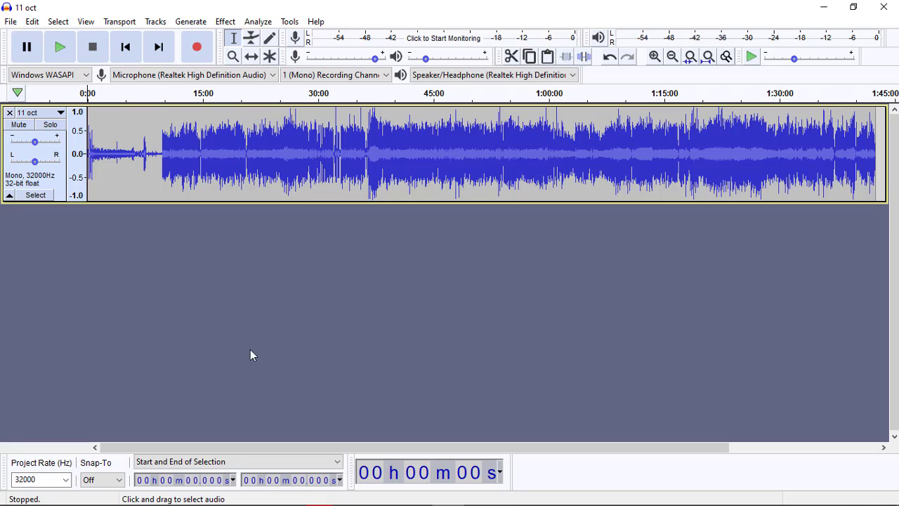
Step: Adjust the playback volume in preparation for listening to the imported track
left_click_drag(231, 450, 200, 457)
key("XF86AudioRaiseVolume")
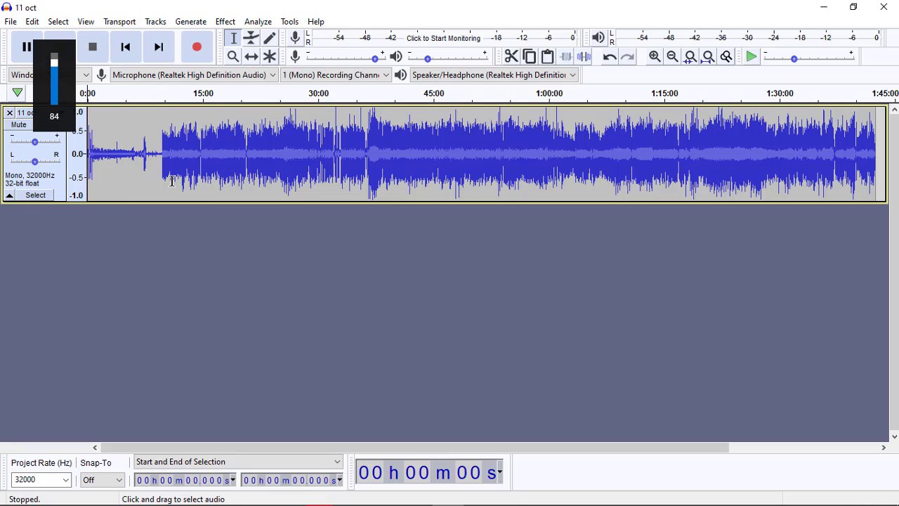
key("XF86AudioLowerVolume")
Step: Magnify the quiet early part of the "11 oct" waveform with the Zoom tool, to roughly the 6:00 to 7:30 range
left_click(233, 58)
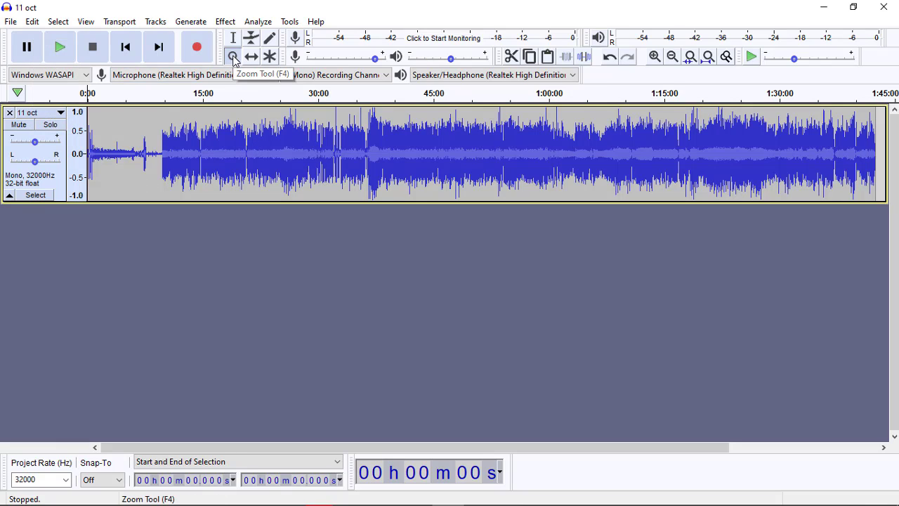
left_click(132, 157)
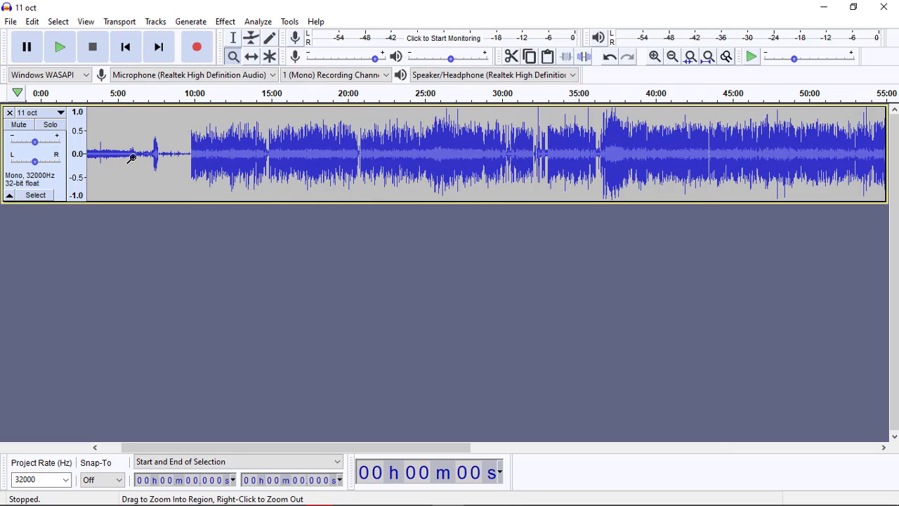
left_click(132, 158)
left_click(132, 157)
left_click(132, 157)
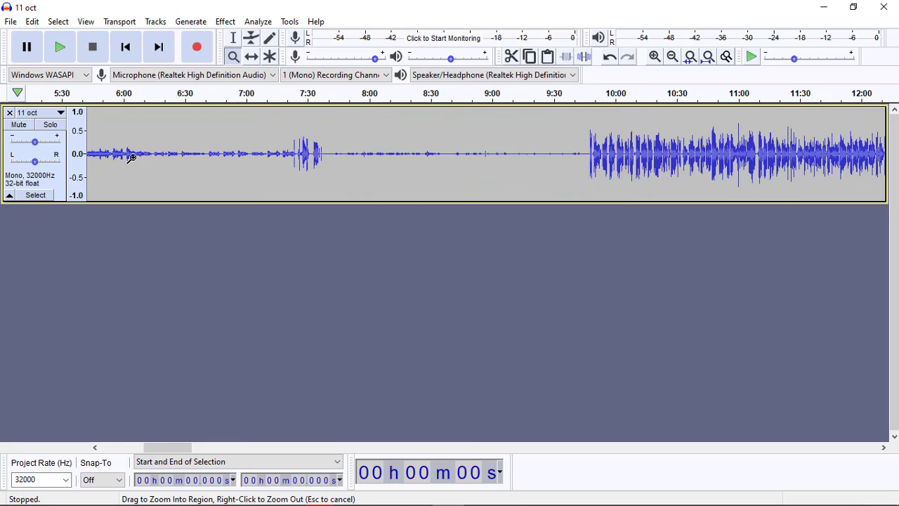
left_click(132, 157)
left_click(132, 157)
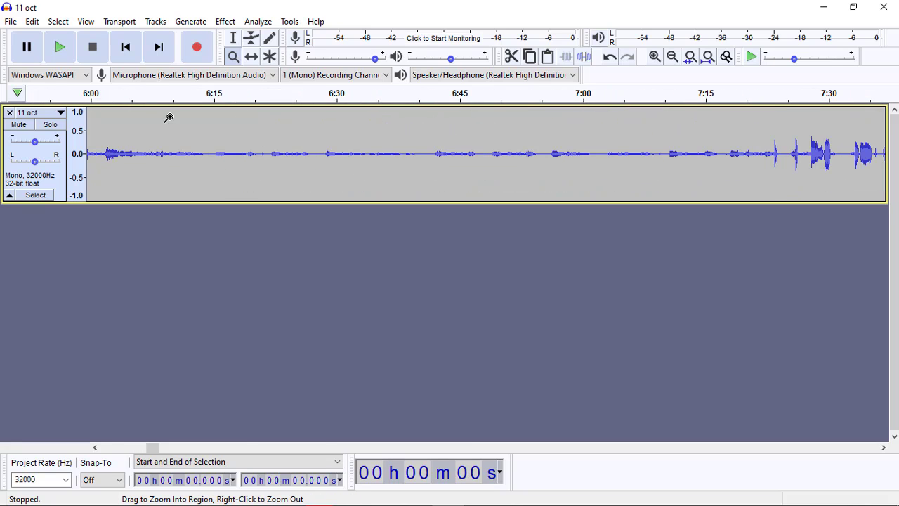
Step: Place the cursor at about 6:08 with the Selection tool, play a short passage from there and stop playback
left_click(234, 41)
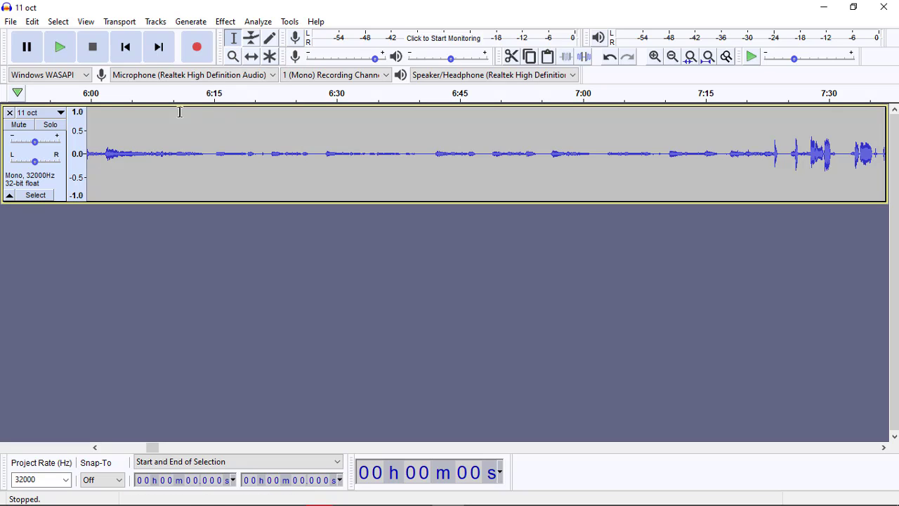
left_click(159, 151)
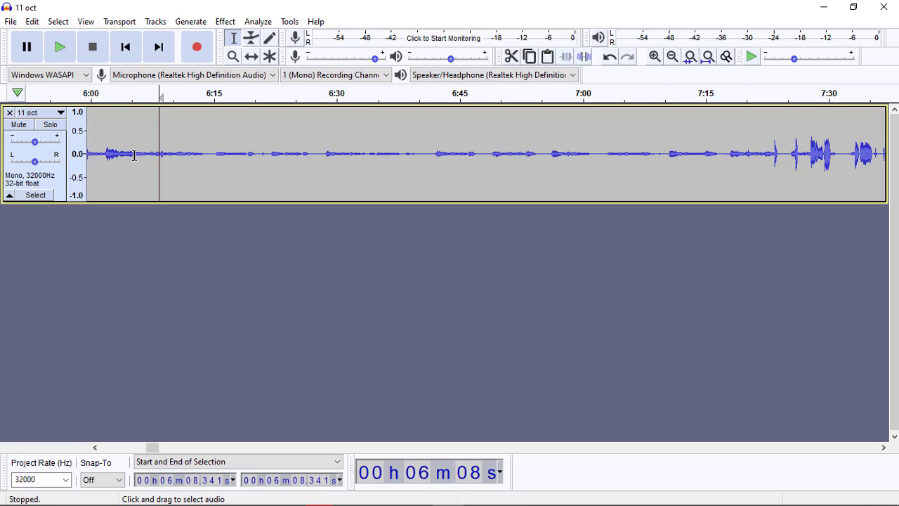
key("space")
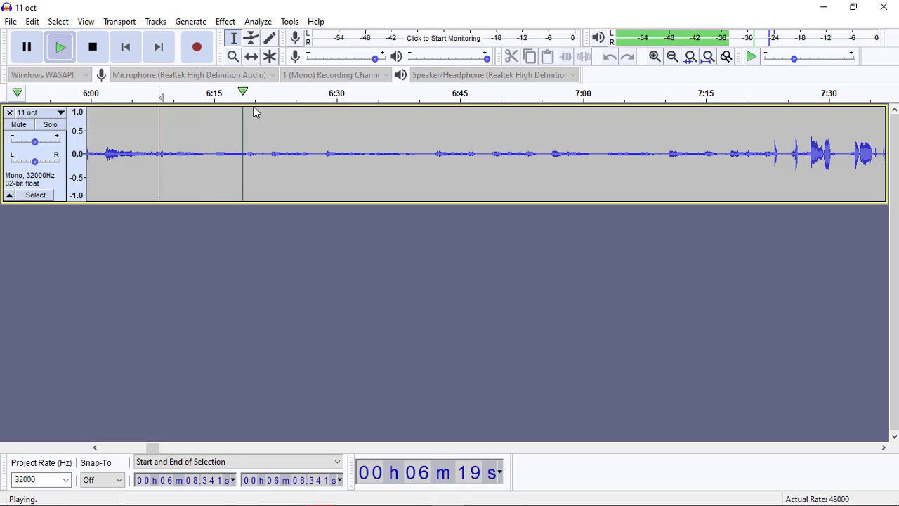
key("space")
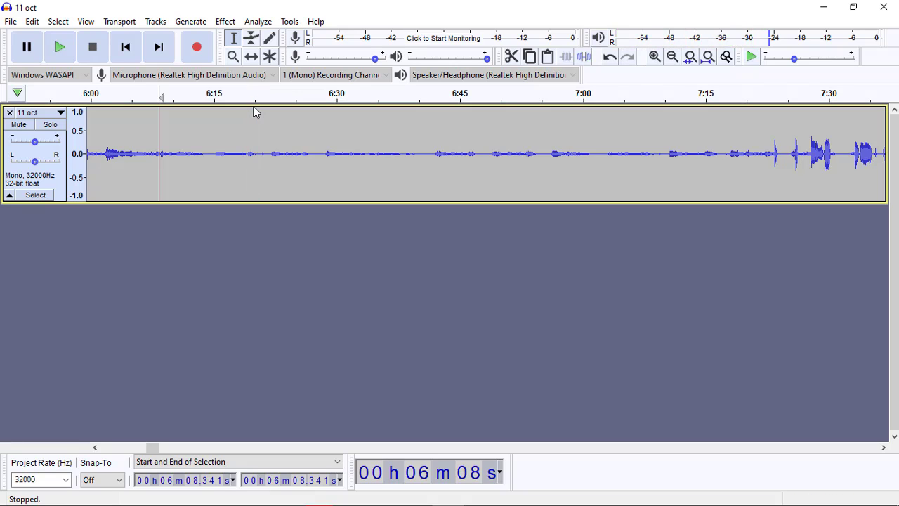
Step: Move the "11 oct" track earlier in time with the Time Shift tool
left_click(254, 58)
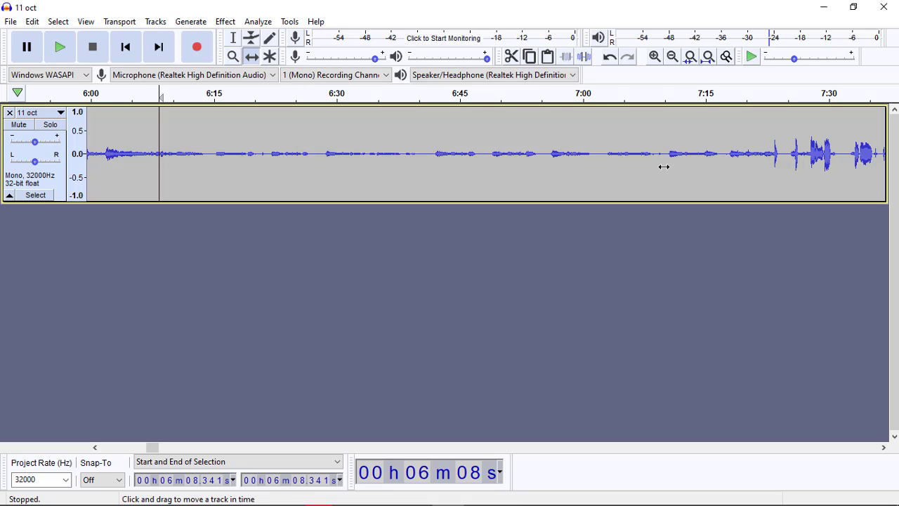
left_click_drag(664, 167, 283, 173)
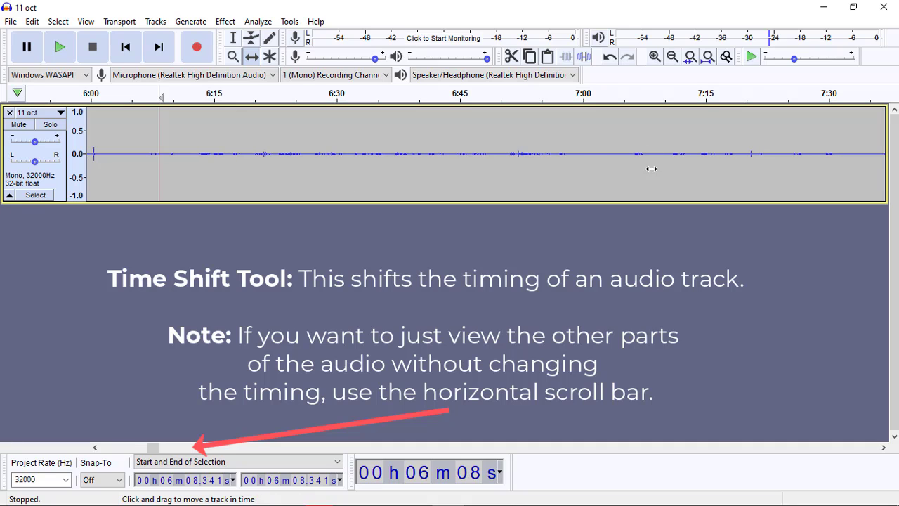
Step: Shift the "11 oct" track further back in time until its loud section begins at about 6:15
left_click_drag(386, 173, 368, 174)
left_click_drag(684, 139, 363, 141)
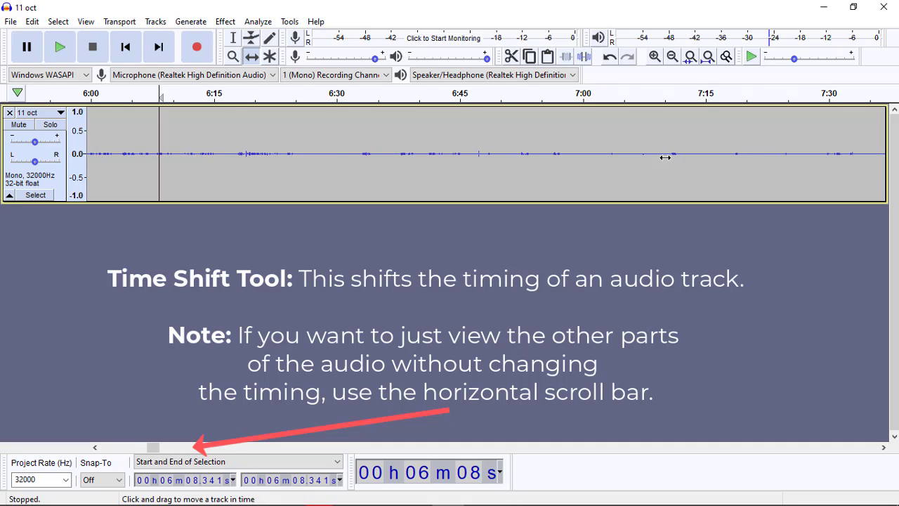
left_click_drag(837, 135, 377, 138)
left_click_drag(717, 135, 514, 167)
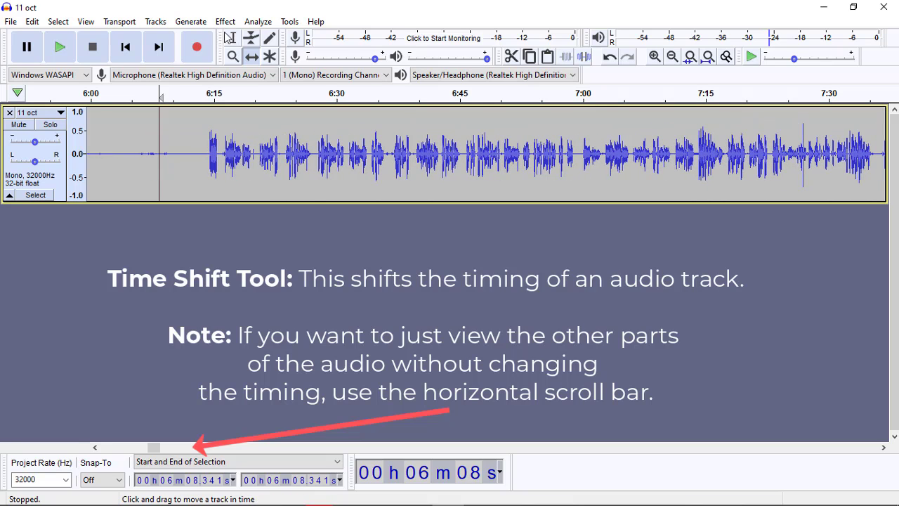
Step: Place the cursor at about 6:43 with the Selection tool, play a few seconds of the loud section and stop playback
left_click(234, 40)
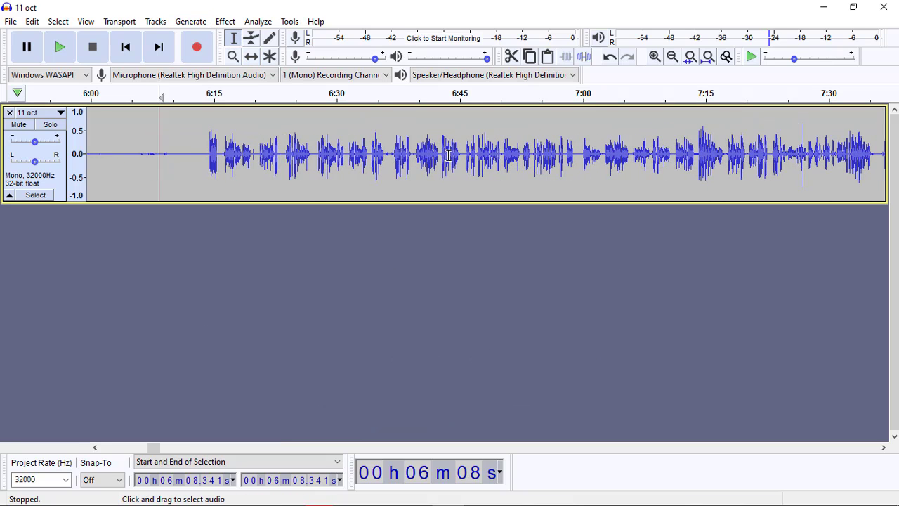
left_click(442, 155)
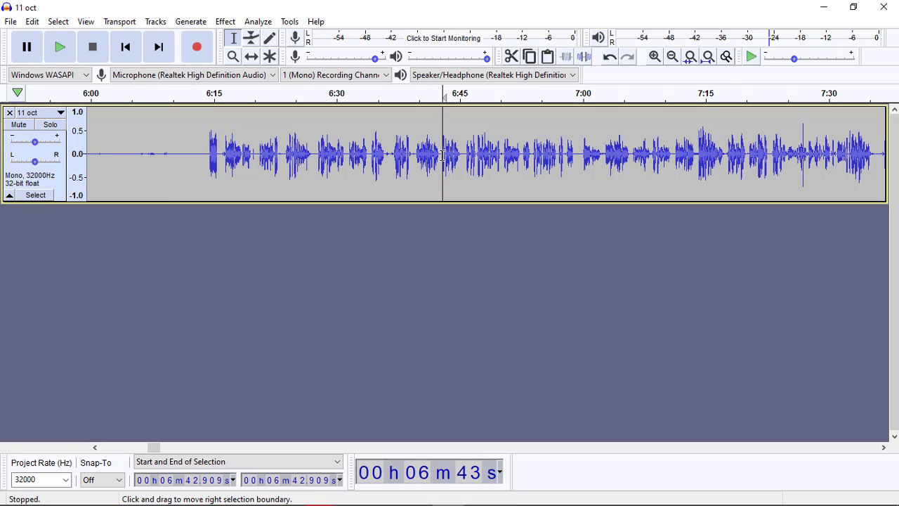
key("space")
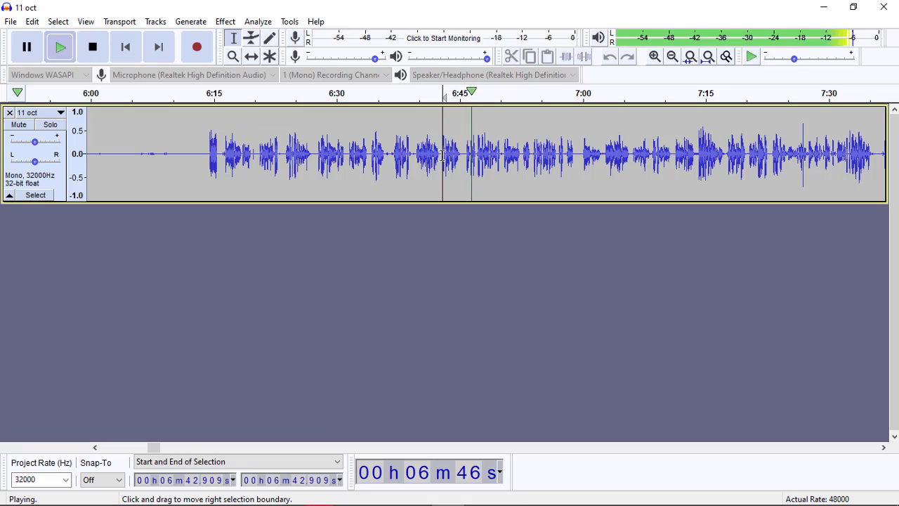
key("space")
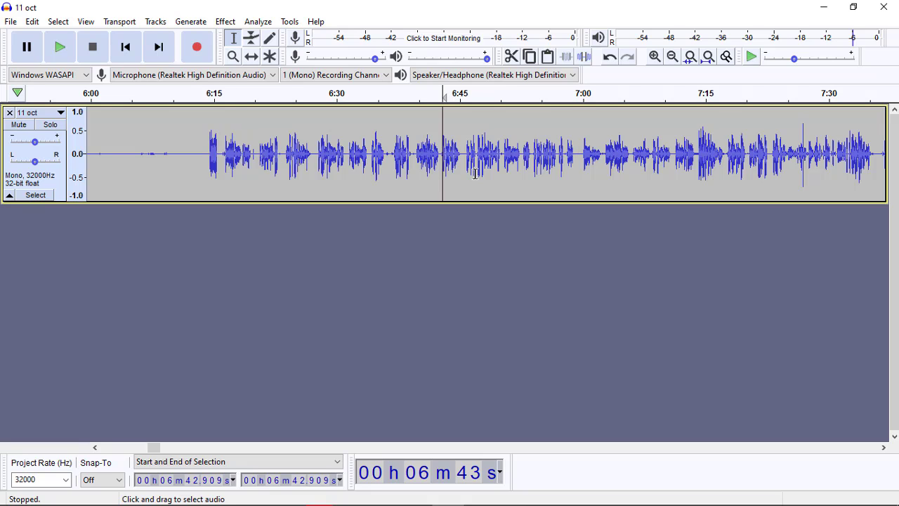
Step: Shift the "11 oct" track forward in time until only its quiet part fills the 6:00 to 7:30 range
left_click(251, 56)
left_click_drag(134, 136, 726, 162)
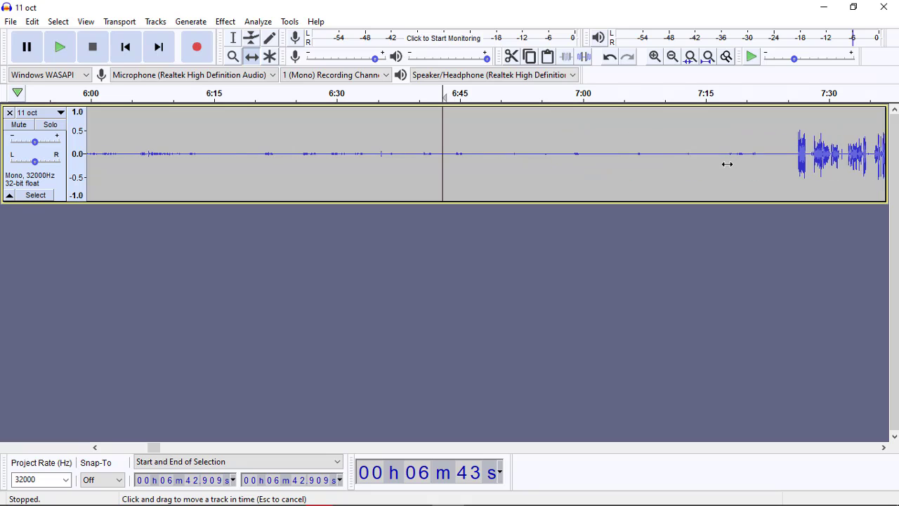
left_click_drag(419, 126, 738, 132)
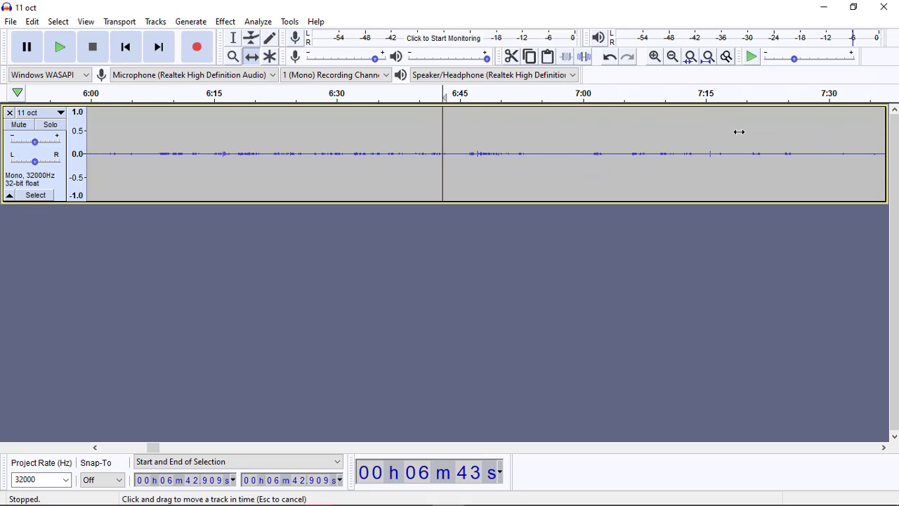
Step: Place the cursor at about 6:06 with the Selection tool, play a few seconds of the quiet part and stop playback
left_click(234, 39)
left_click(140, 158)
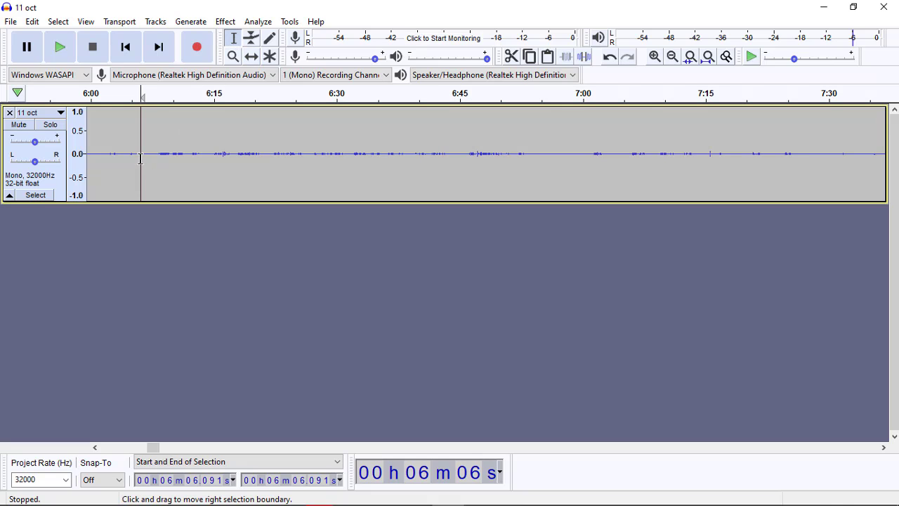
key("space")
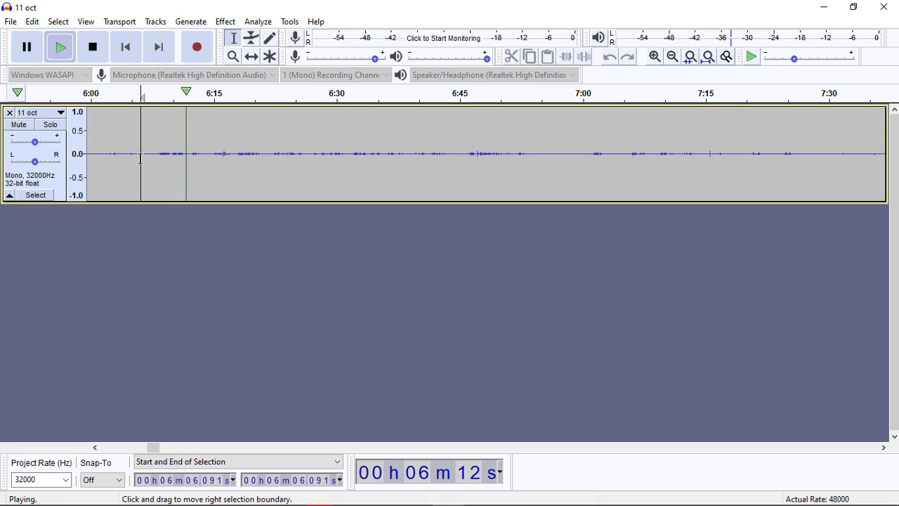
key("space")
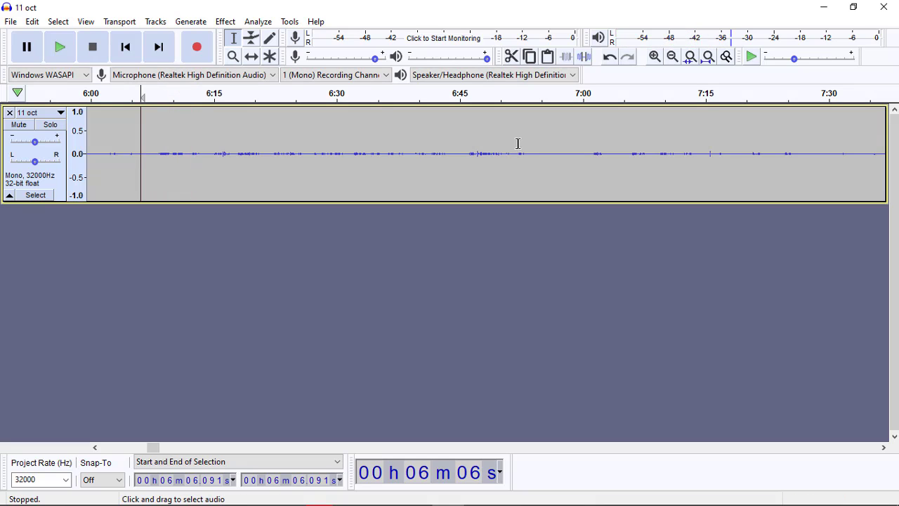
Step: Shift the "11 oct" track back in time with the Time Shift tool so the loud section starts at about 6:32
left_click(251, 57)
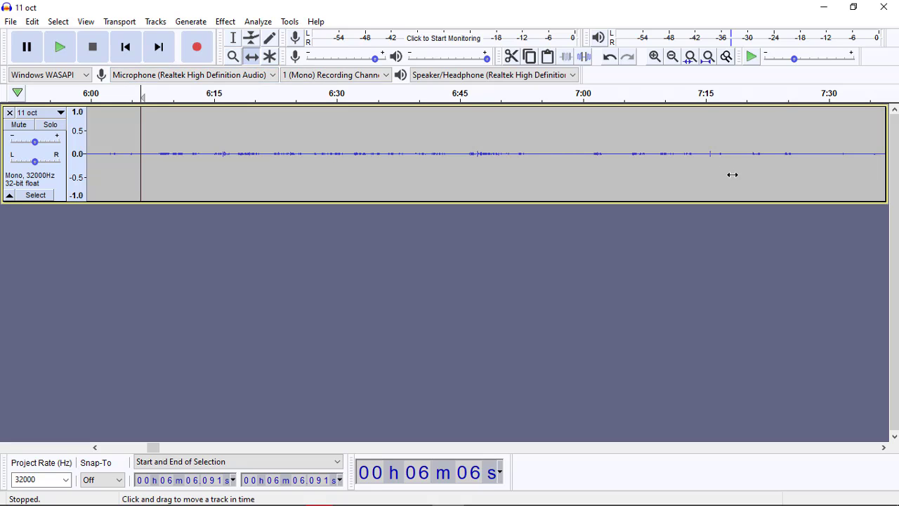
left_click_drag(732, 175, 235, 175)
left_click_drag(607, 164, 327, 156)
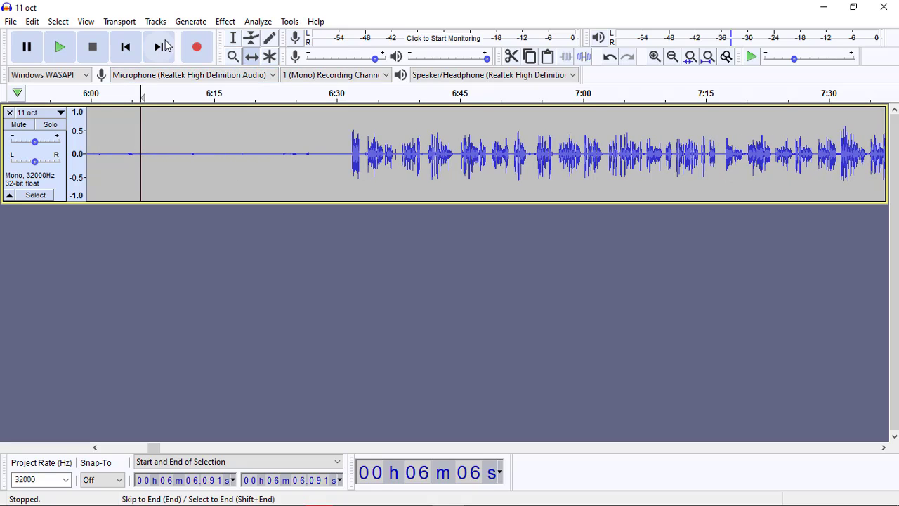
Step: Place the cursor at about 6:30, just before the loud section, and play its beginning briefly before stopping playback
left_click(233, 37)
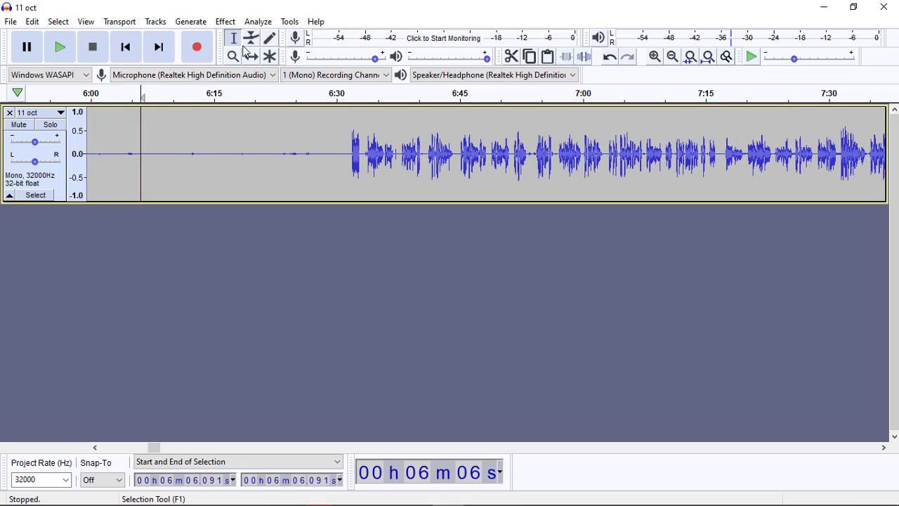
left_click(335, 151)
key("space")
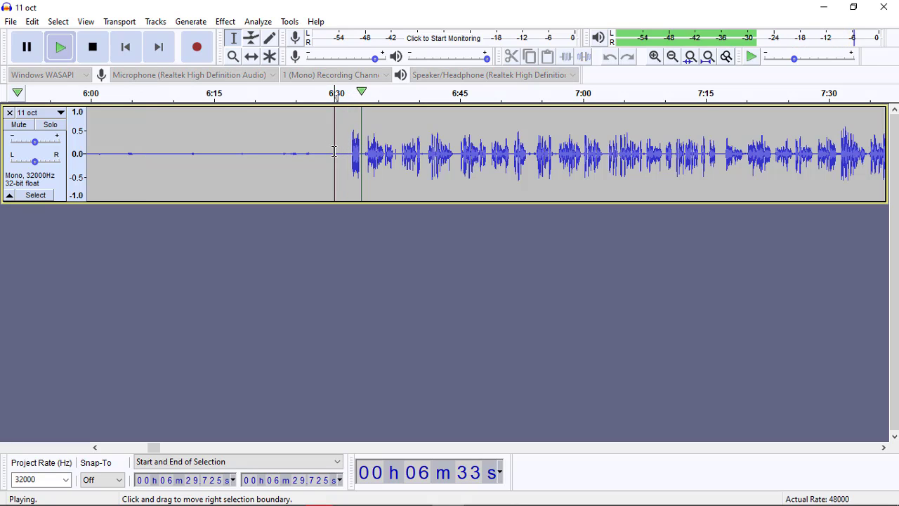
key("space")
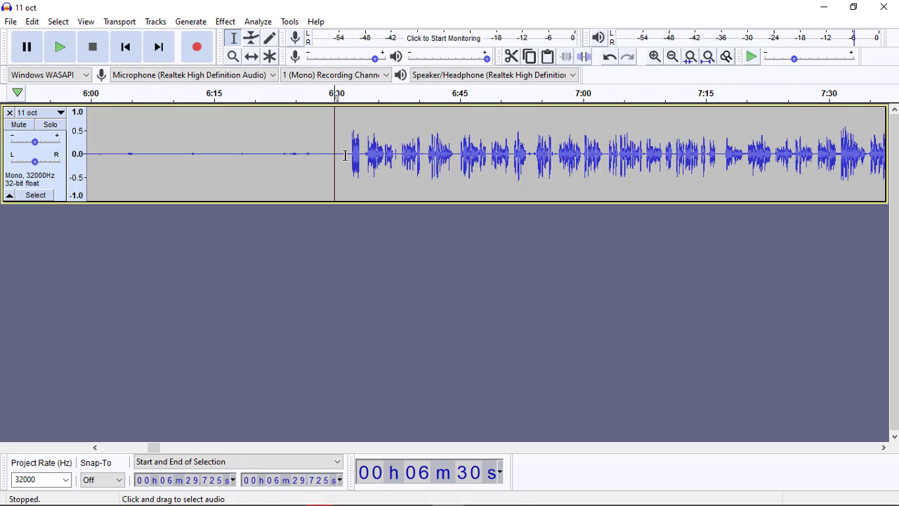
Step: Select the first loud burst from about 6:31.1 to 6:33.3, listen to it, delete it and play from the cut
left_click_drag(346, 155, 363, 156)
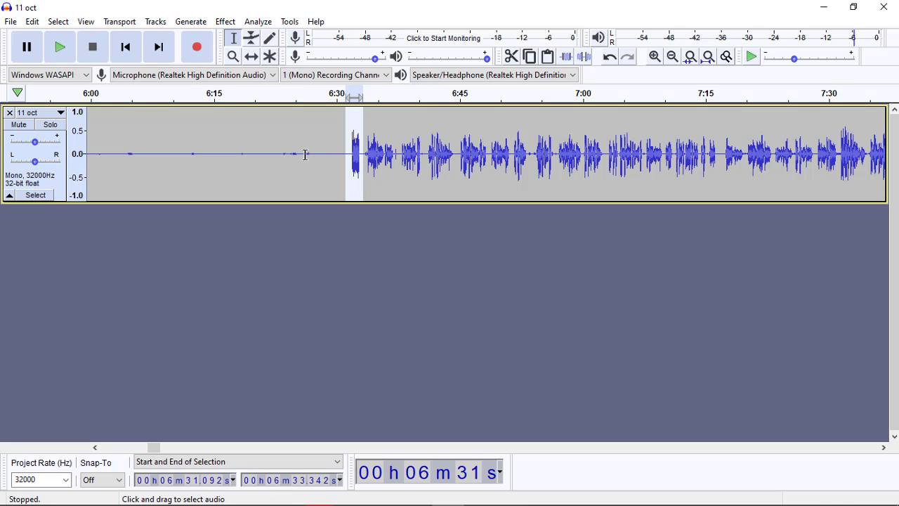
key("space")
key("space")
key("Delete")
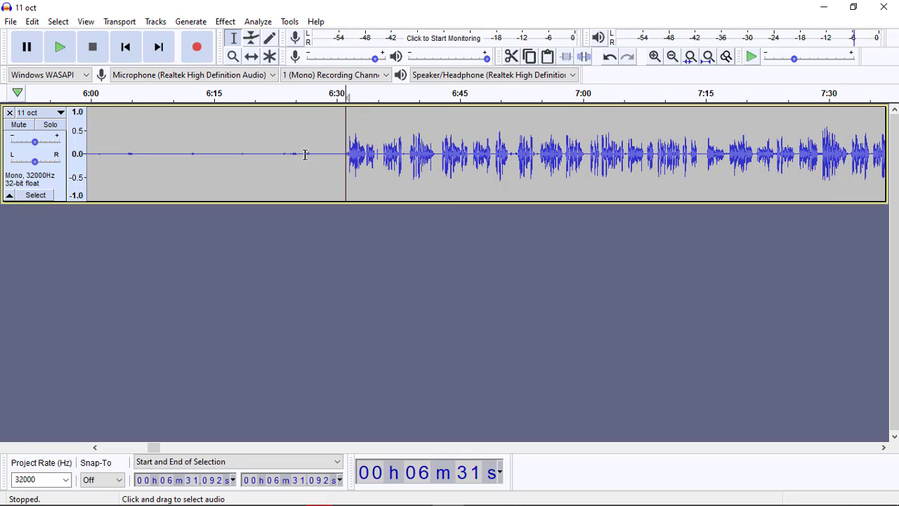
key("space")
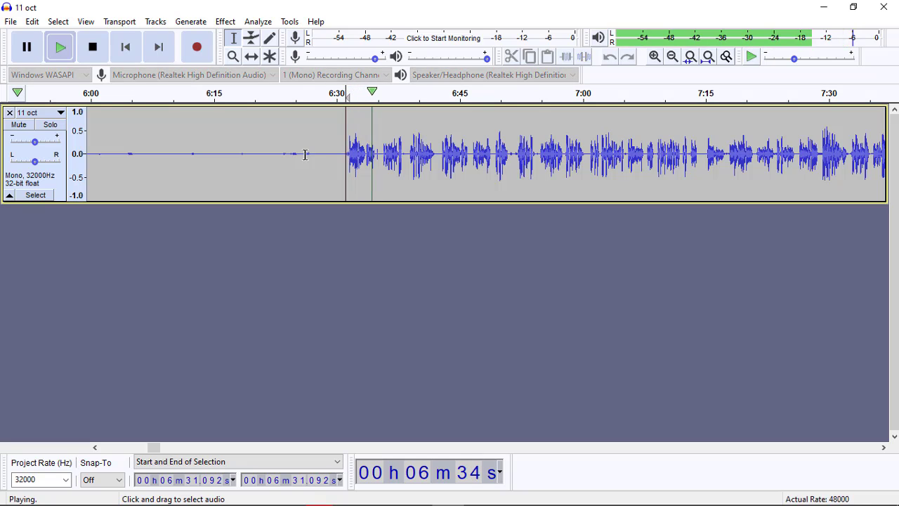
key("space")
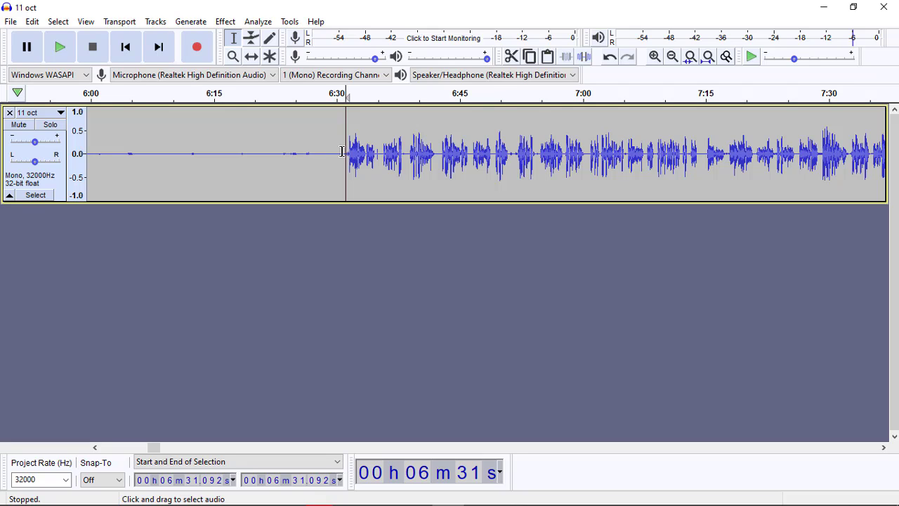
Step: Delete the audio from about 6:30.7 to 6:35.4 and play the track from the cut
left_click_drag(342, 151, 379, 156)
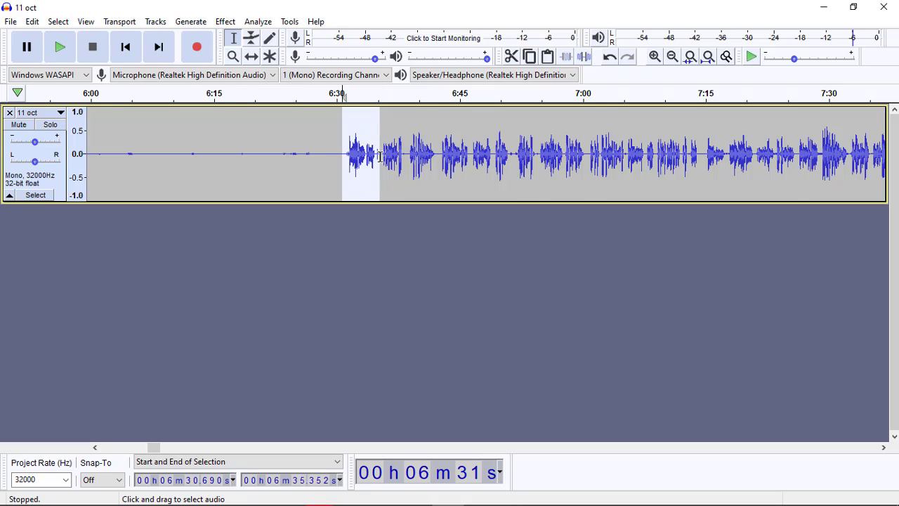
key("Delete")
key("space")
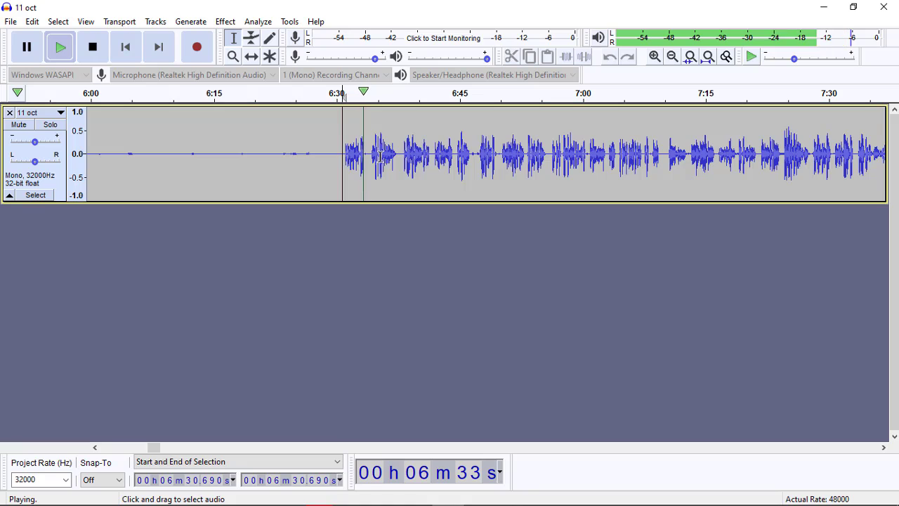
key("space")
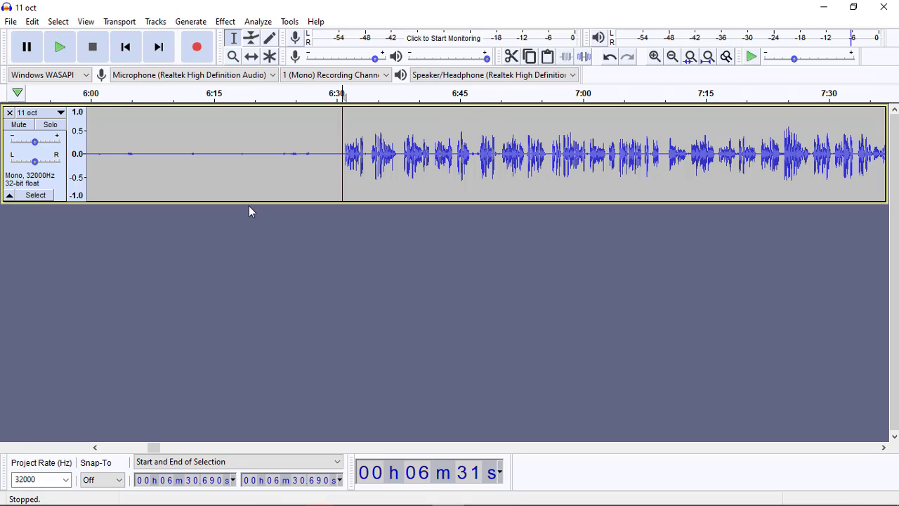
mouse_move(33, 140)
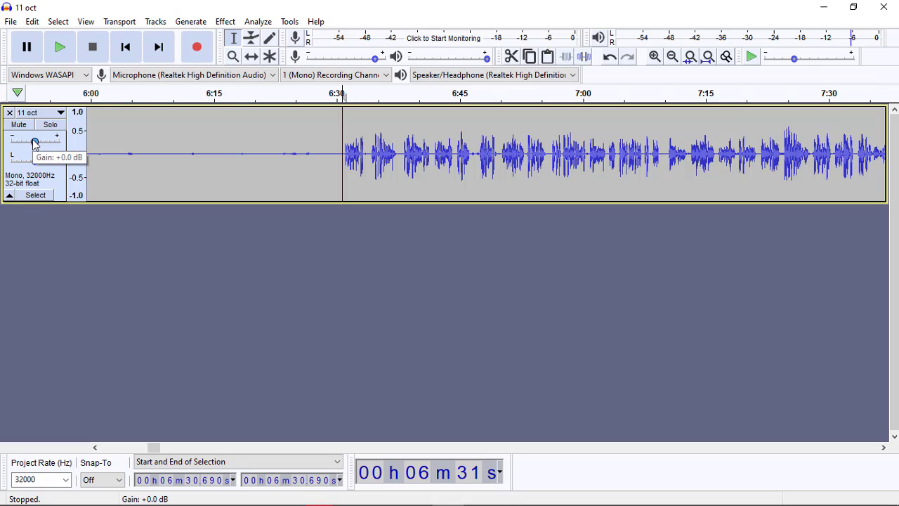
mouse_move(34, 143)
left_mouse_down()
mouse_move(63, 144)
mouse_move(17, 144)
mouse_move(33, 146)
left_mouse_up()
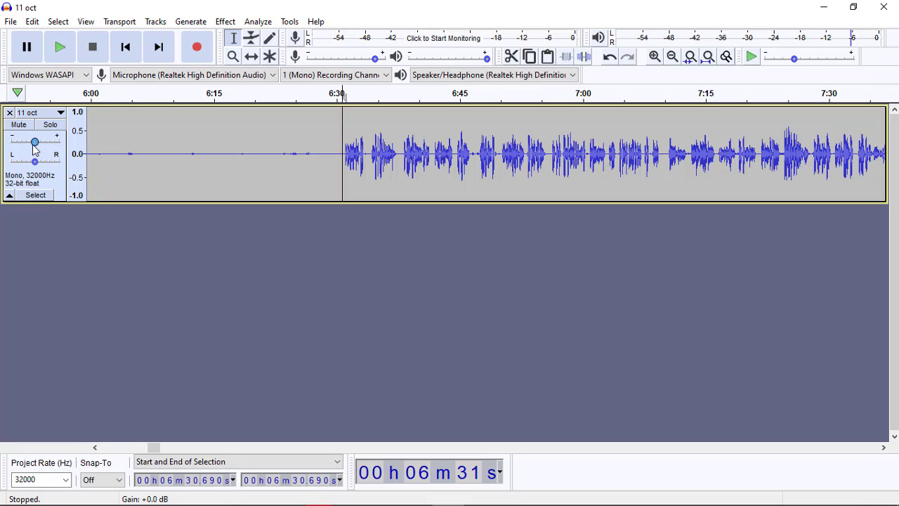
Step: Magnify the start of the loud section with the Zoom tool to roughly the 6:31.4 to 6:32.1 range
left_click(235, 57)
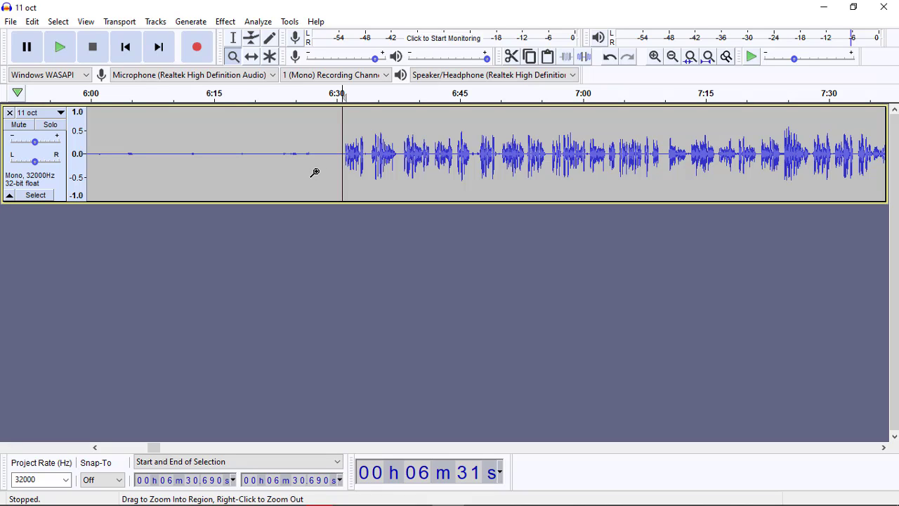
key("shift")
left_click(324, 168)
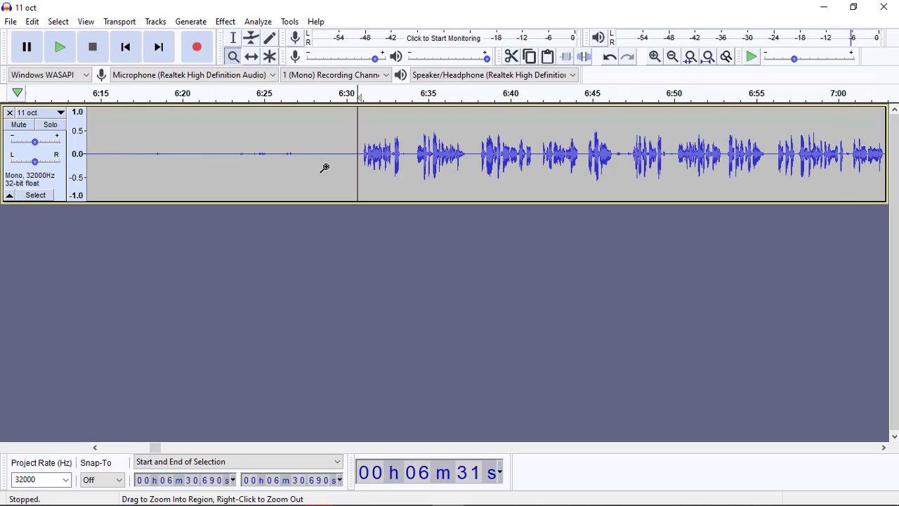
left_click(324, 168)
left_click(325, 168)
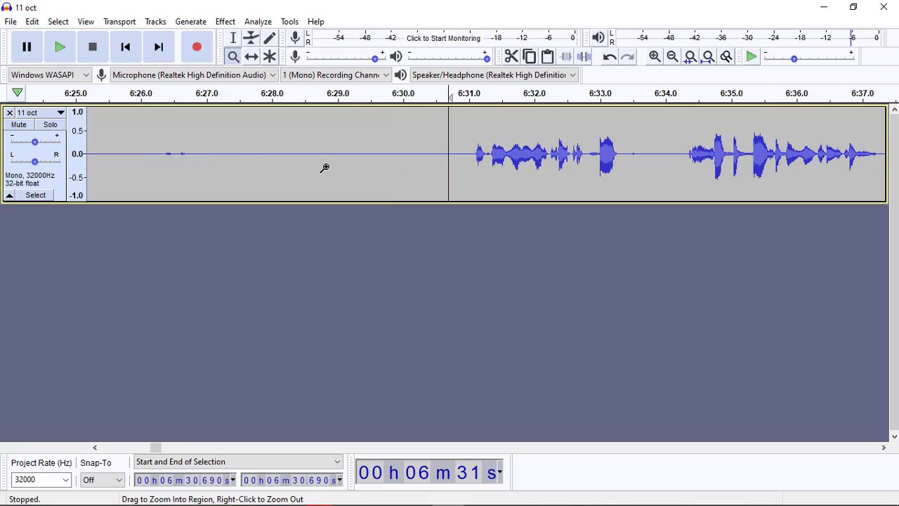
left_click(508, 171)
left_click(569, 168)
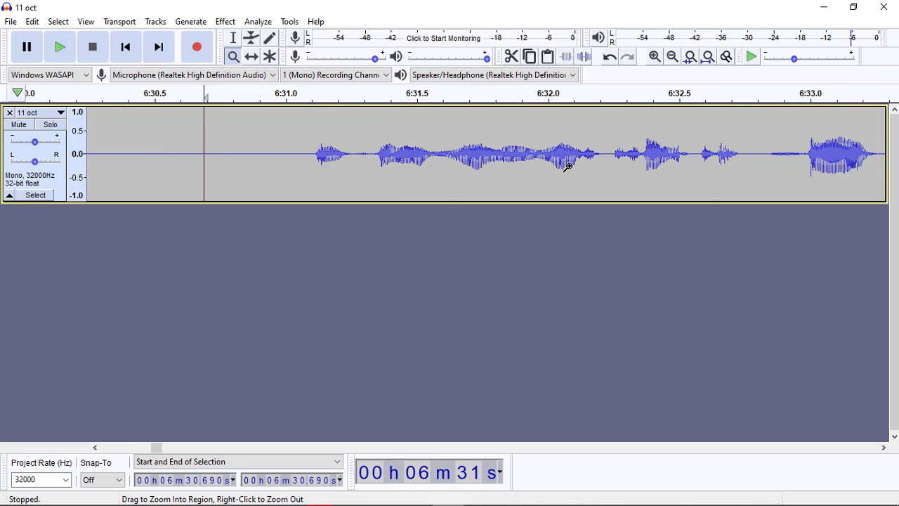
left_click(498, 168)
left_click(446, 167)
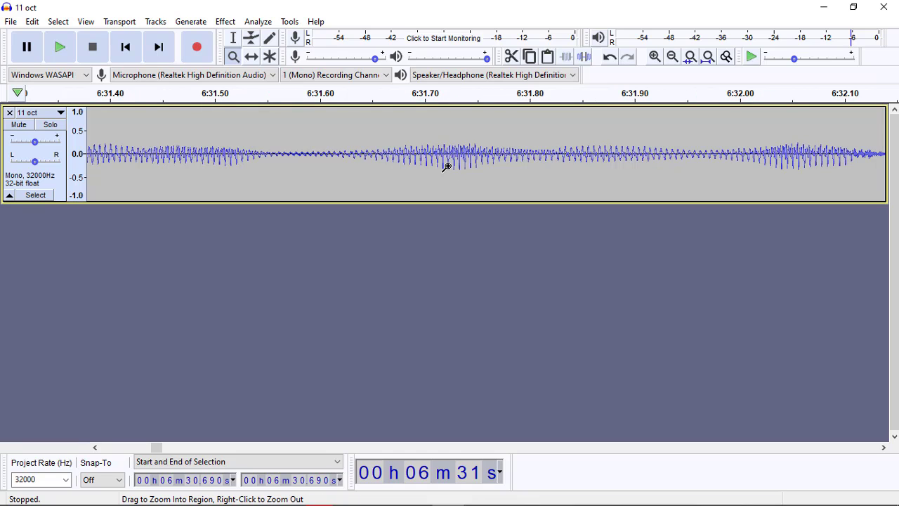
Step: Zoom back out with the Zoom tool until the timeline spans from before the track's start to about 26:00
key("shift")
left_click(447, 166, "shift")
left_click(447, 166, "shift")
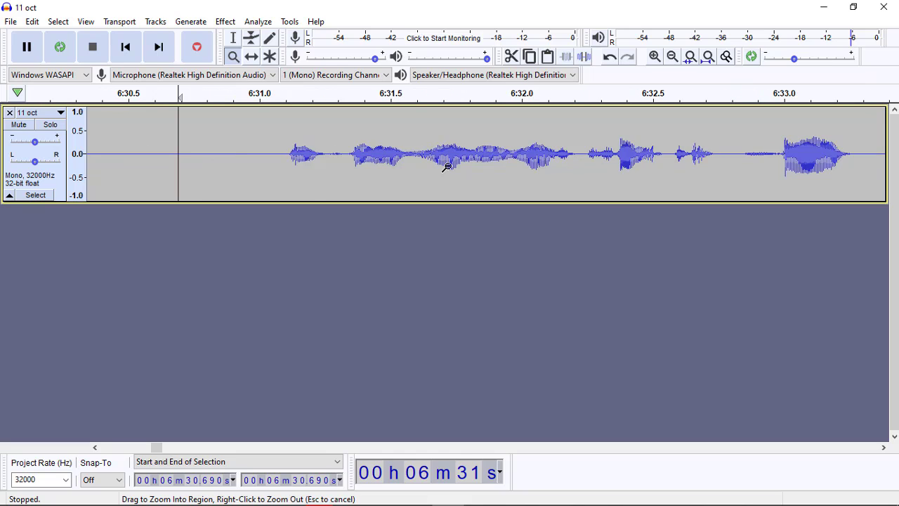
left_click(447, 166, "shift")
left_click(447, 167, "shift")
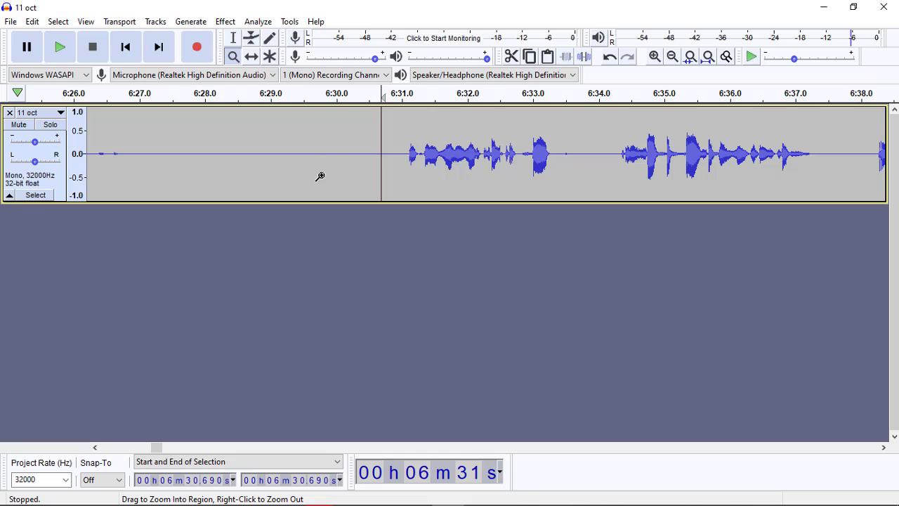
key("shift")
left_click(342, 167, "shift")
left_click(341, 168, "shift")
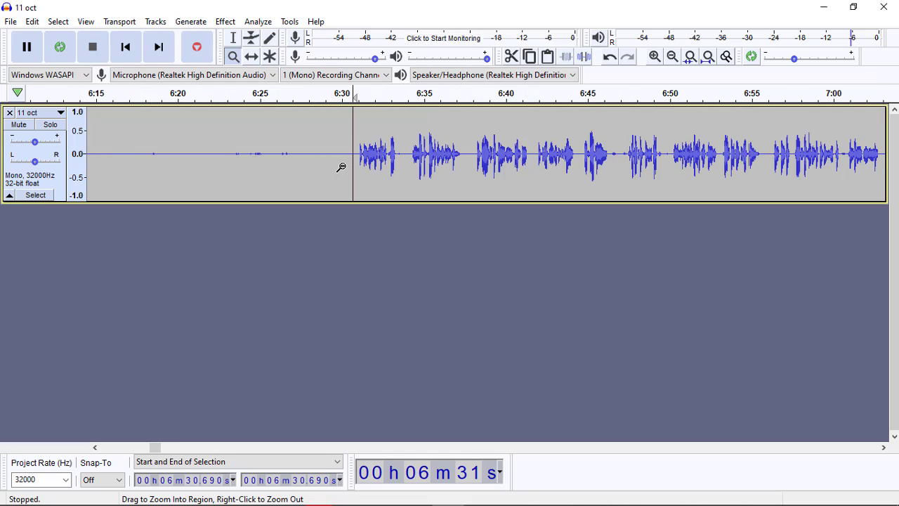
left_click(342, 167, "shift")
left_click(341, 167, "shift")
left_click(341, 168, "shift")
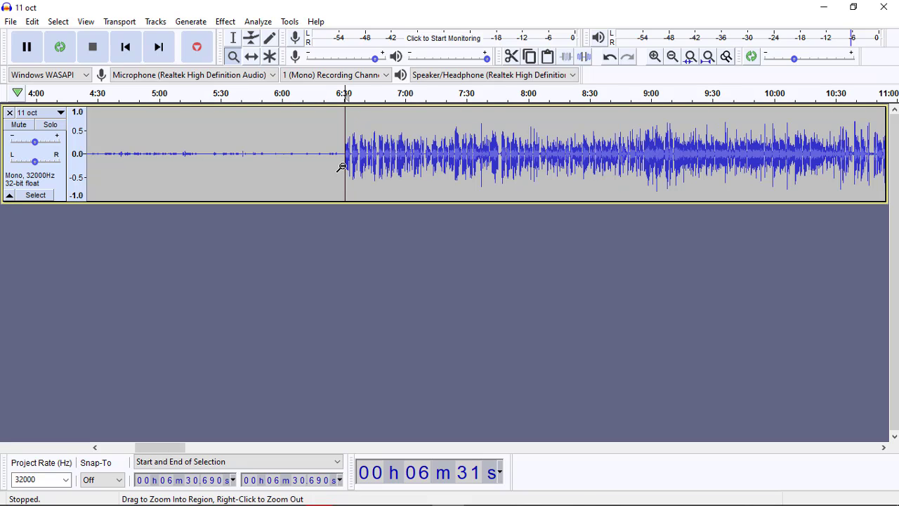
left_click(341, 168, "shift")
left_click(342, 168, "shift")
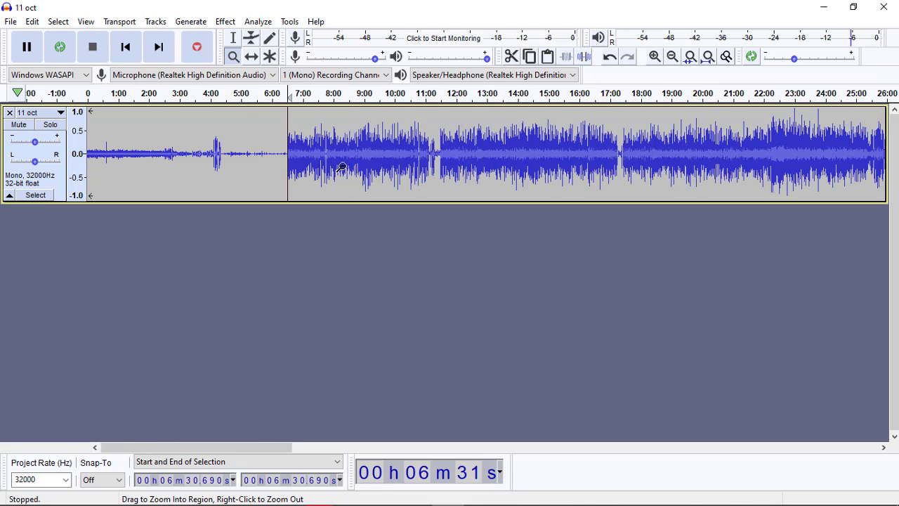
Step: Move the audio about 3.5 minutes later with the Time Shift tool and delete everything from the track's start to about 10:04.5
left_click(252, 56)
left_click_drag(169, 162, 269, 190)
left_click(236, 37)
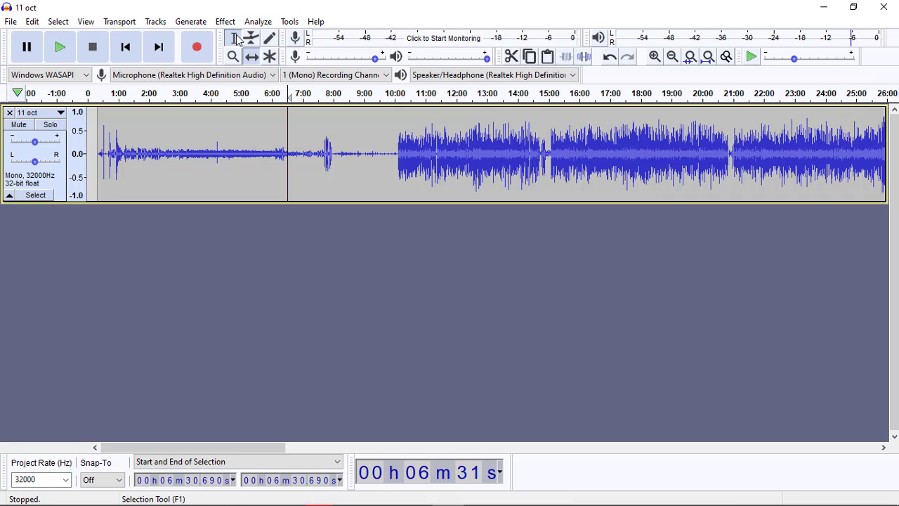
left_click_drag(397, 153, 43, 159)
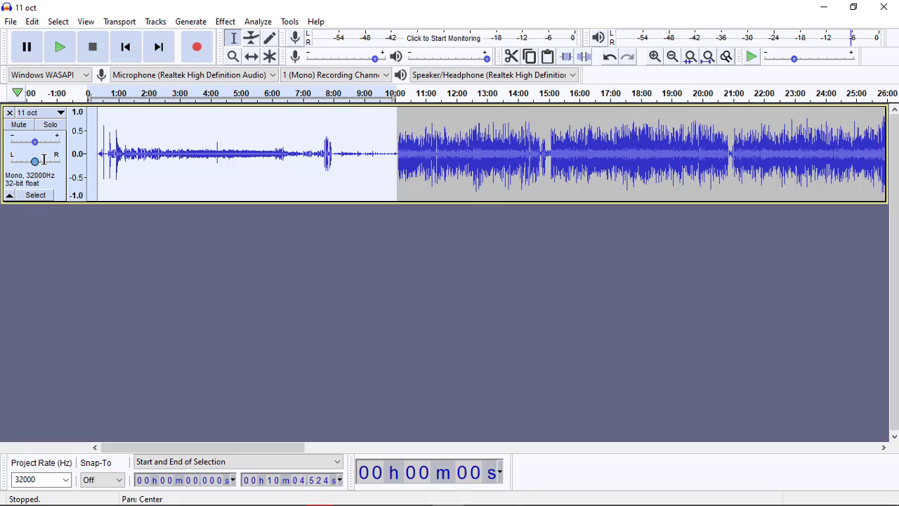
key("Delete")
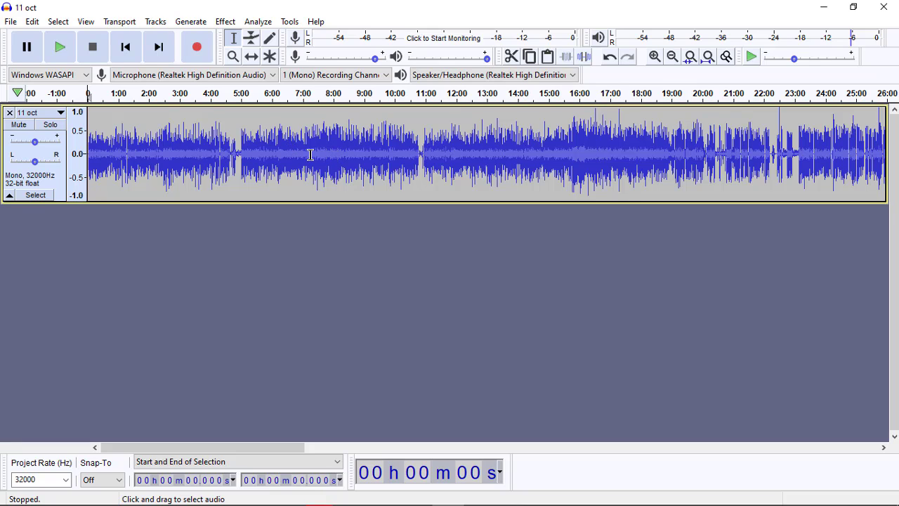
Step: Mark the quiet gaps at about 10:43 to 10:58 and 22:36, and look through the recording to its end and back
left_click_drag(303, 154, 417, 152)
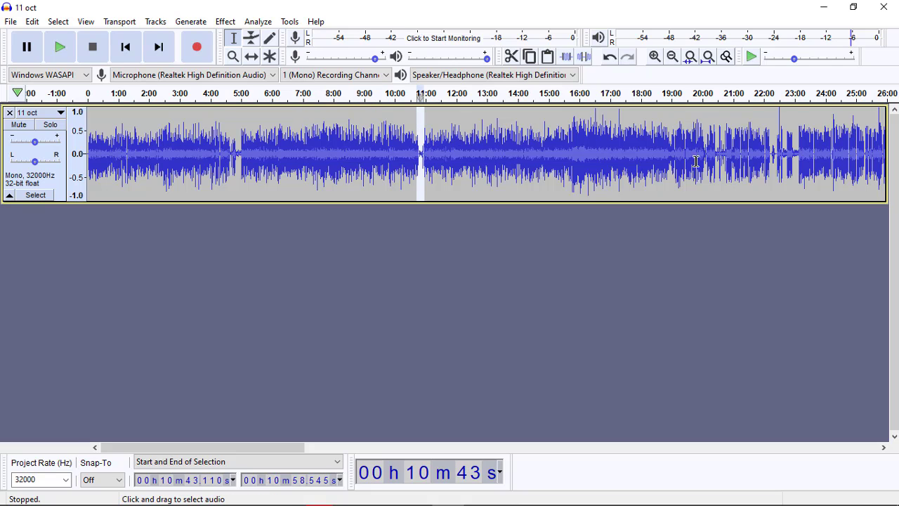
left_click(782, 156)
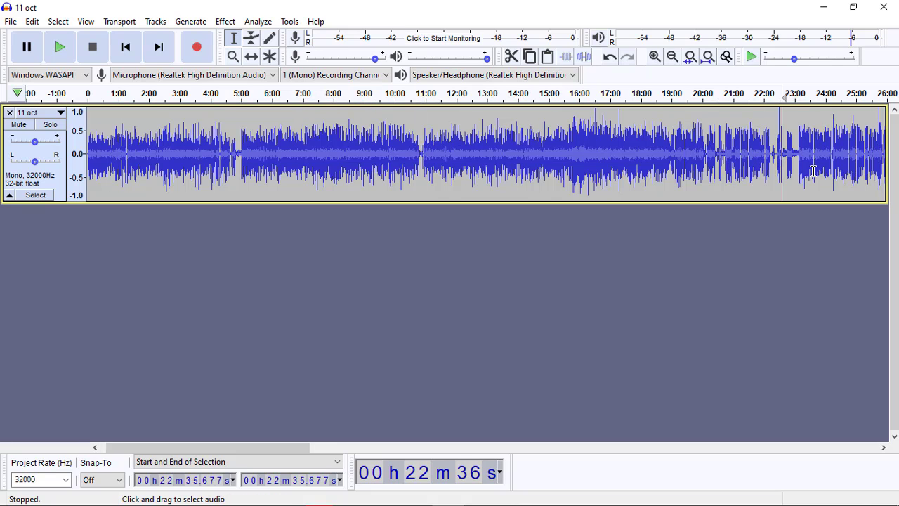
scroll(803, 166, "right", 5)
scroll(813, 170, "right", 3)
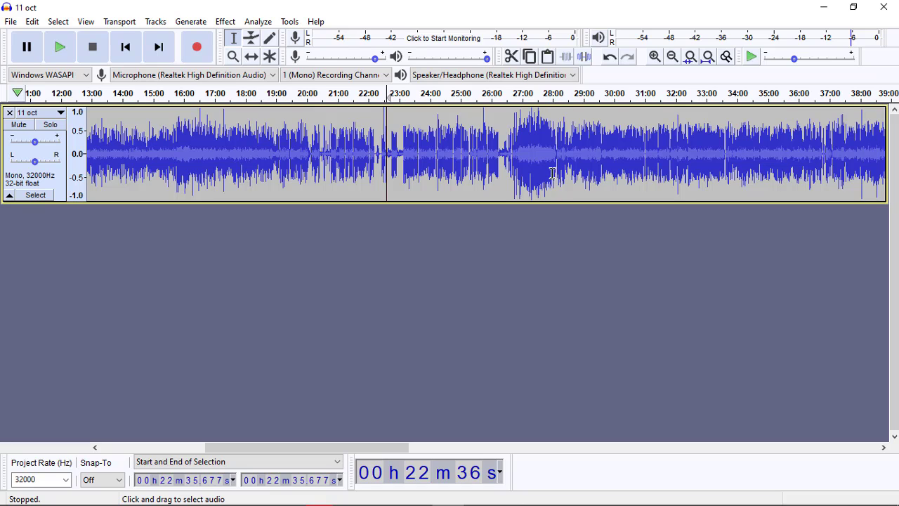
scroll(559, 174, "right", 15)
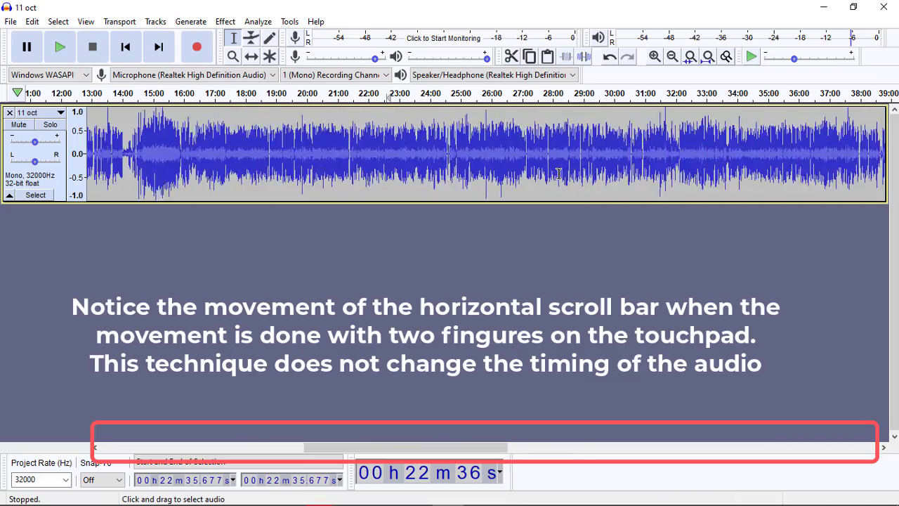
scroll(558, 174, "right", 5)
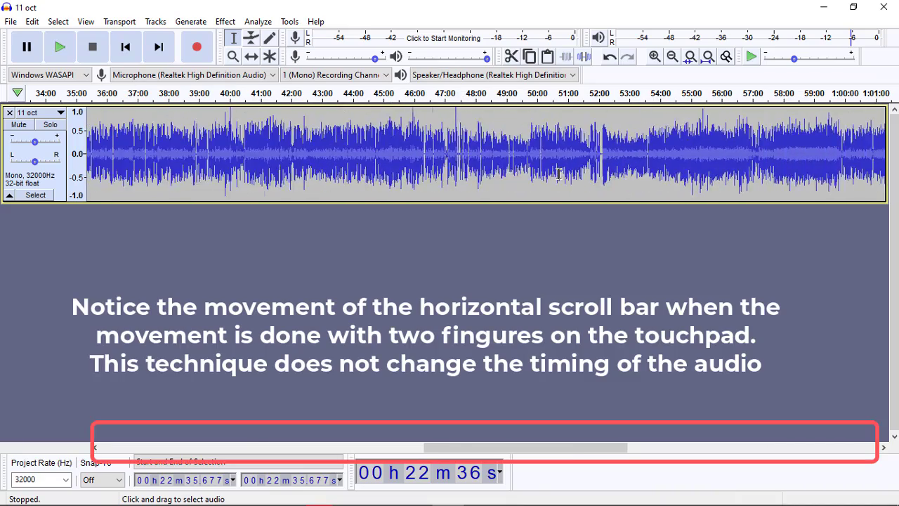
scroll(559, 174, "right", 15)
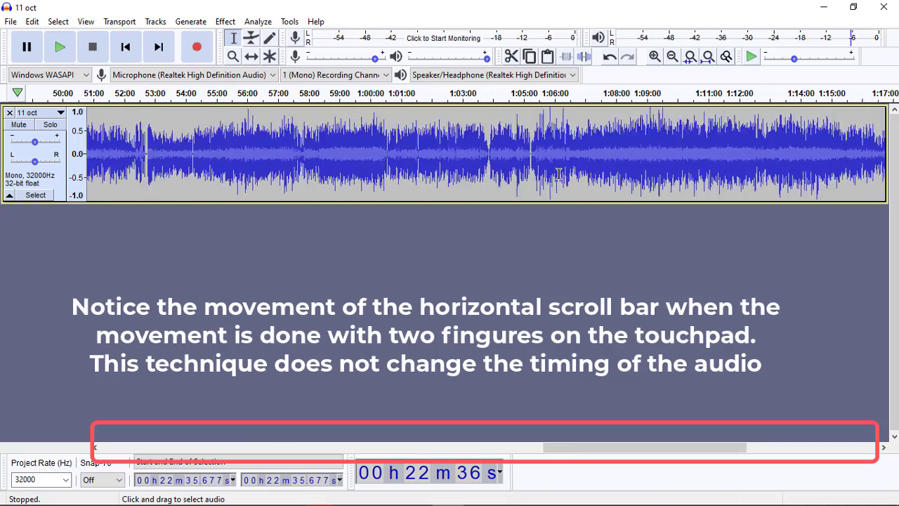
scroll(559, 174, "left", 12)
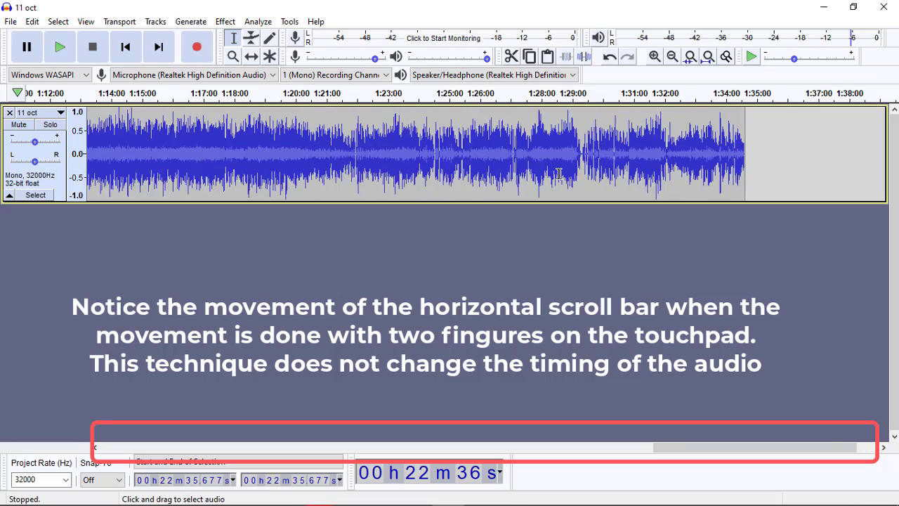
scroll(559, 174, "left", 12)
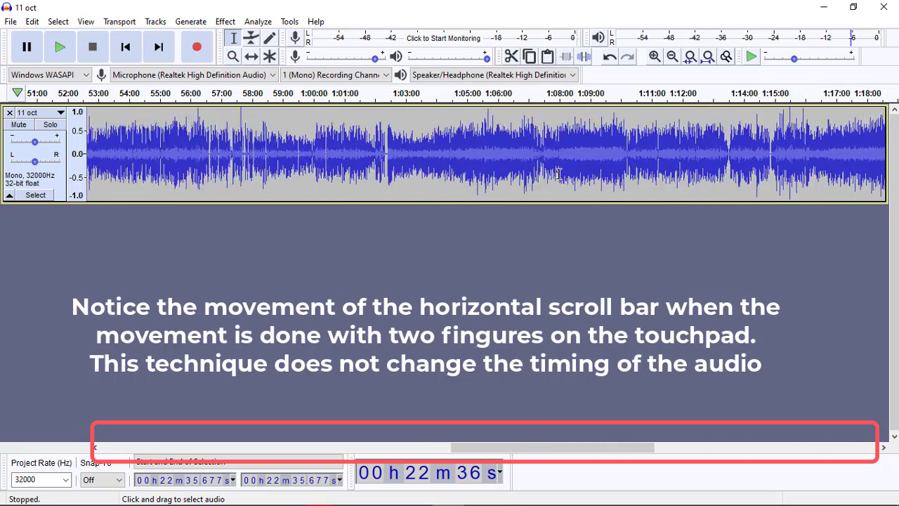
scroll(559, 174, "left", 15)
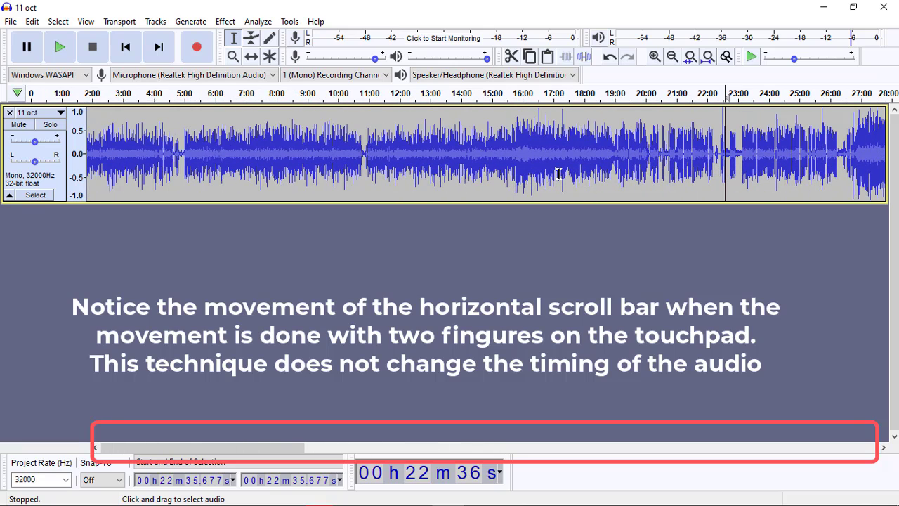
Step: Magnify the start of the track with the Zoom tool until the timeline covers roughly the first 13 seconds
left_click(233, 57)
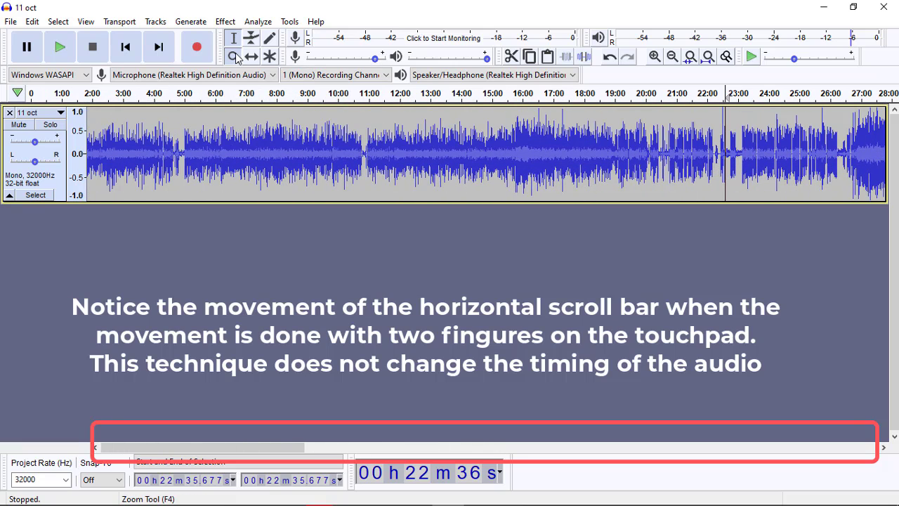
left_click(84, 159)
left_click(86, 159)
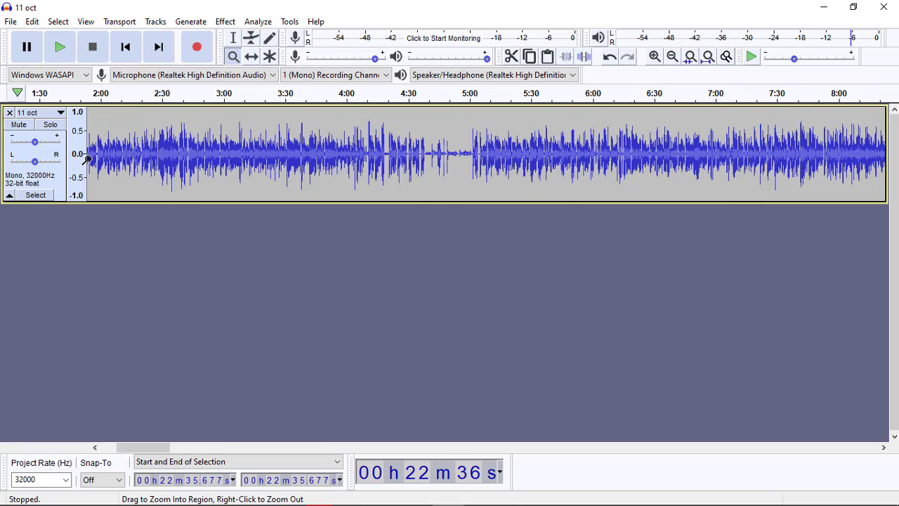
scroll(86, 159, "left", 5)
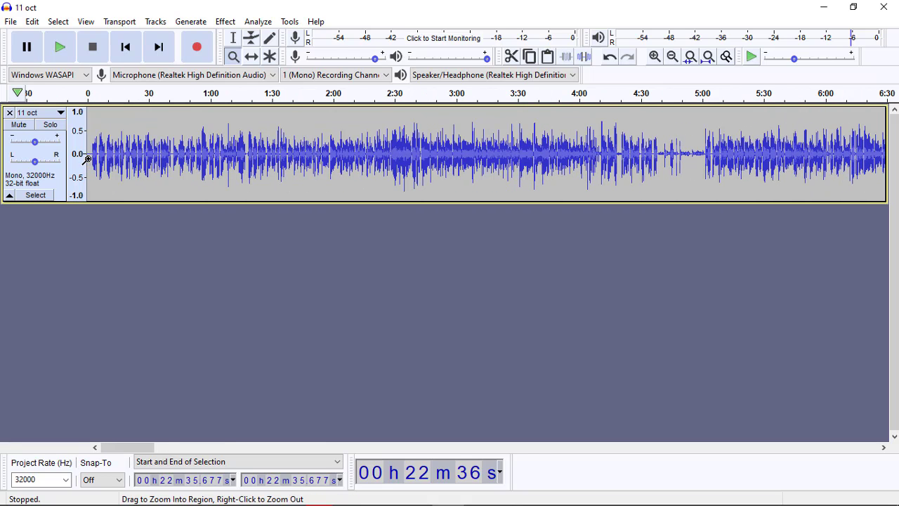
left_click(89, 158)
left_click(92, 159)
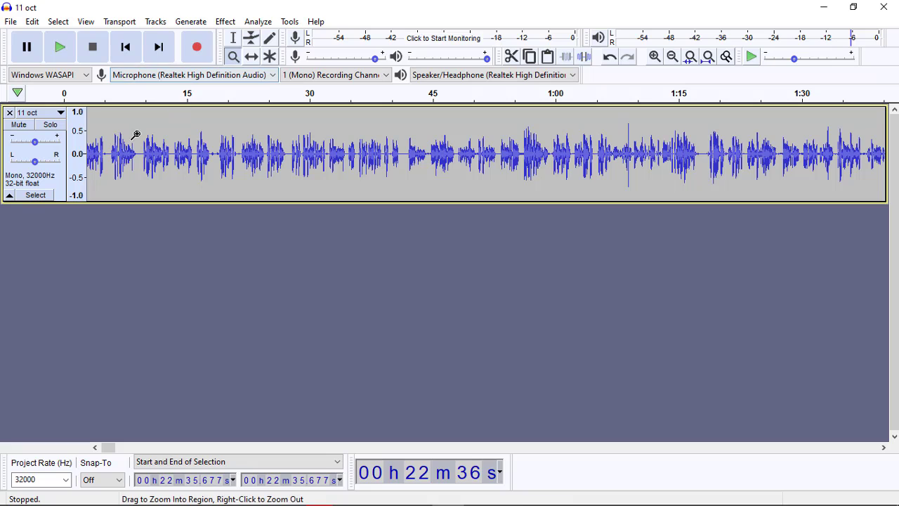
scroll(115, 151, "left", 1)
left_click(95, 158)
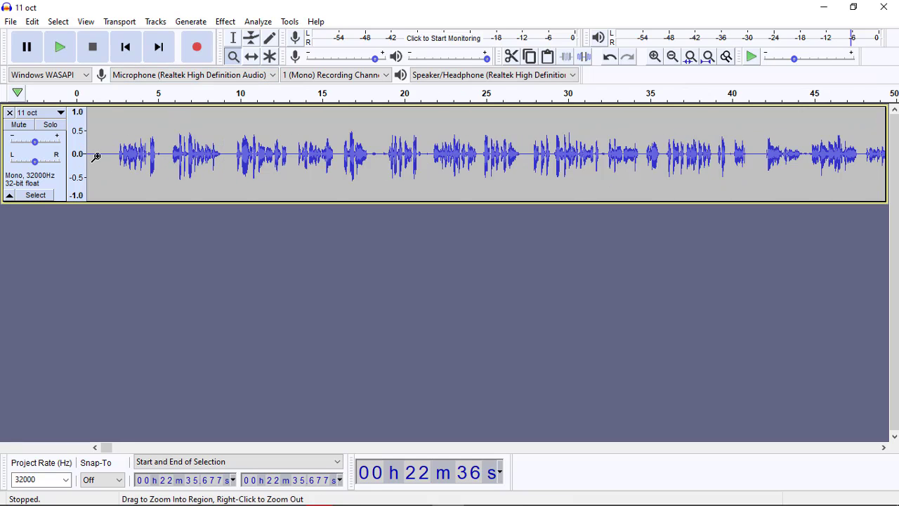
left_click(95, 157)
left_click(96, 157)
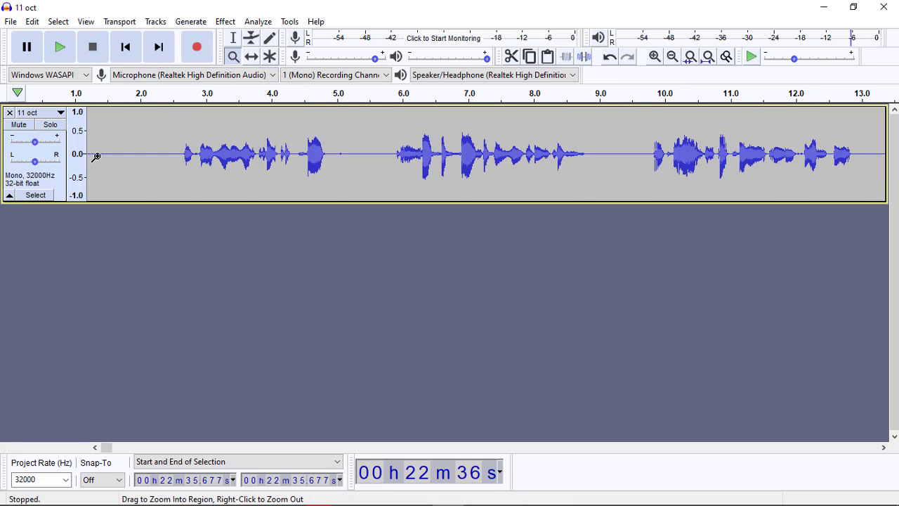
Step: Place the cursor just before the first phrase at about 2.6 s with the Selection tool and listen from there
left_click(233, 38)
left_click(180, 158)
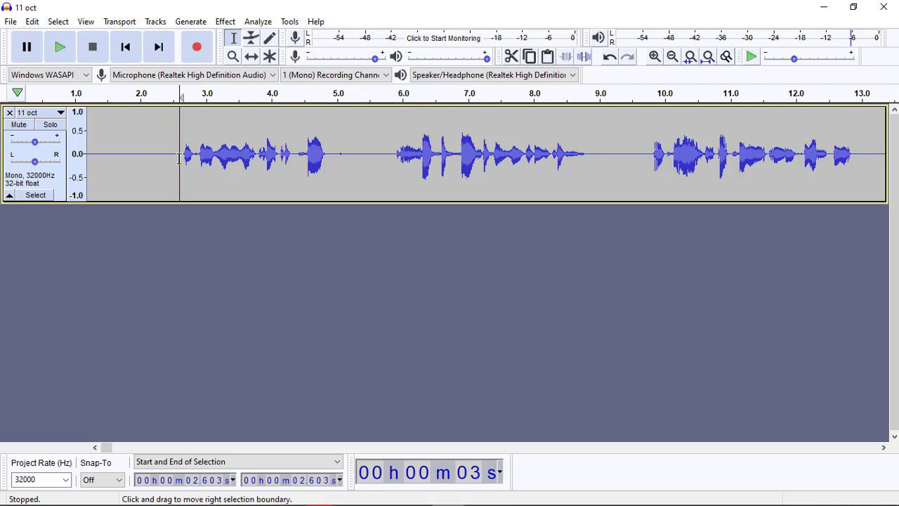
key("space")
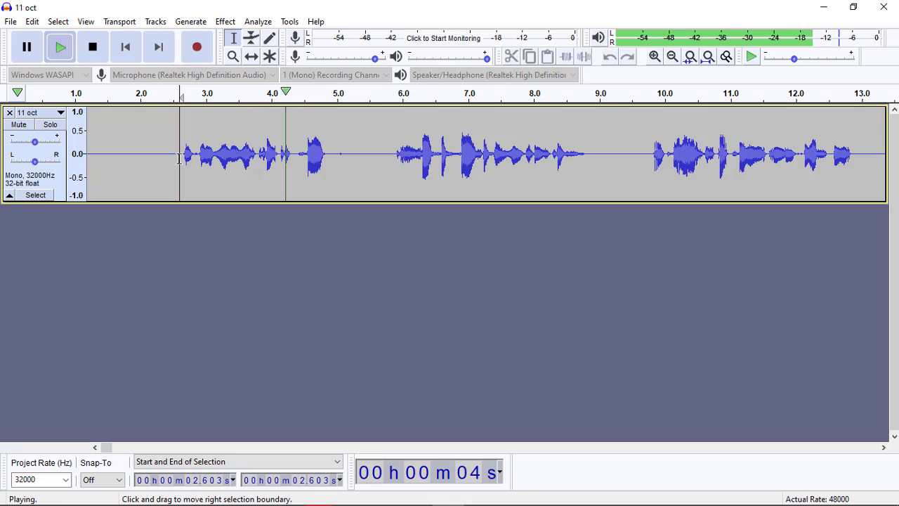
key("space")
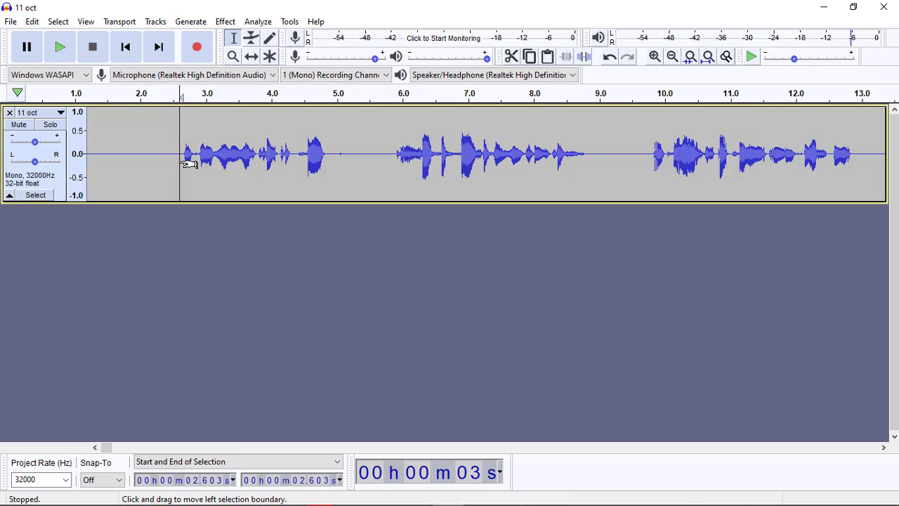
Step: Select the first phrase from about 2.6 to 5.0 s and apply the Fade In effect
left_click_drag(182, 163, 338, 163)
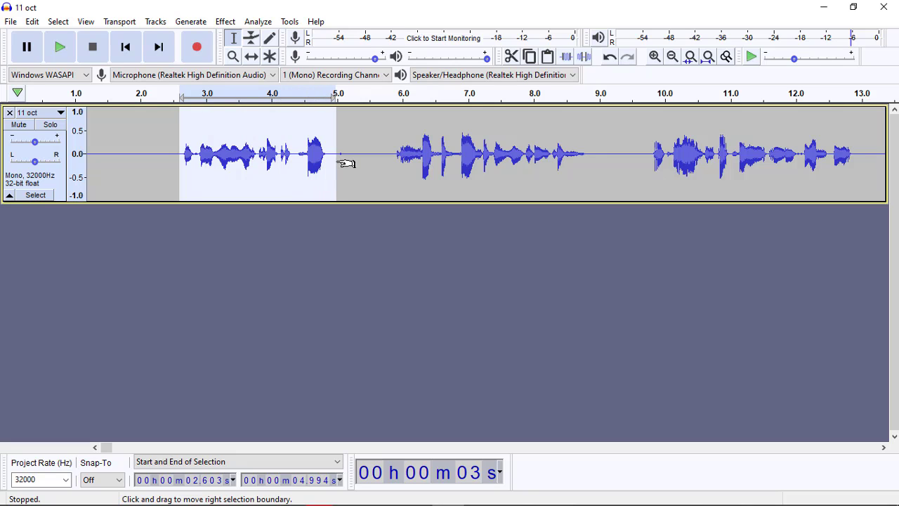
left_click(225, 22)
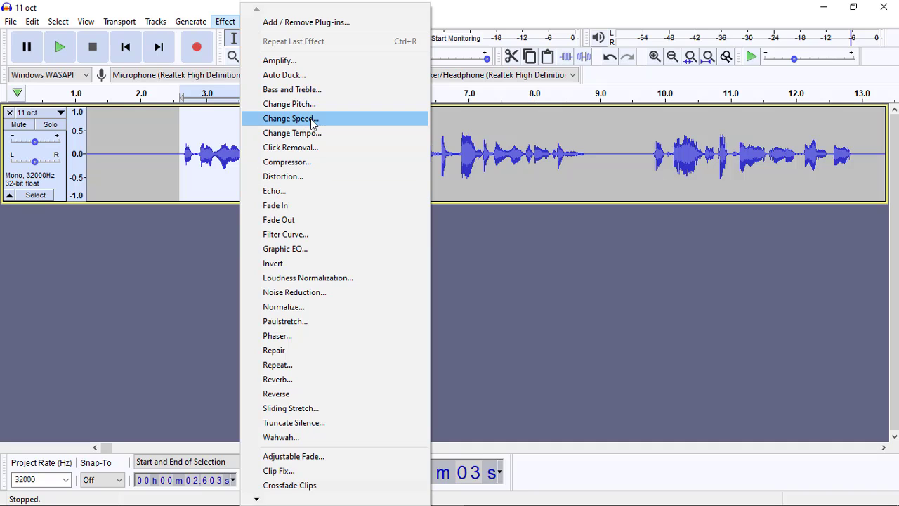
left_click(288, 209)
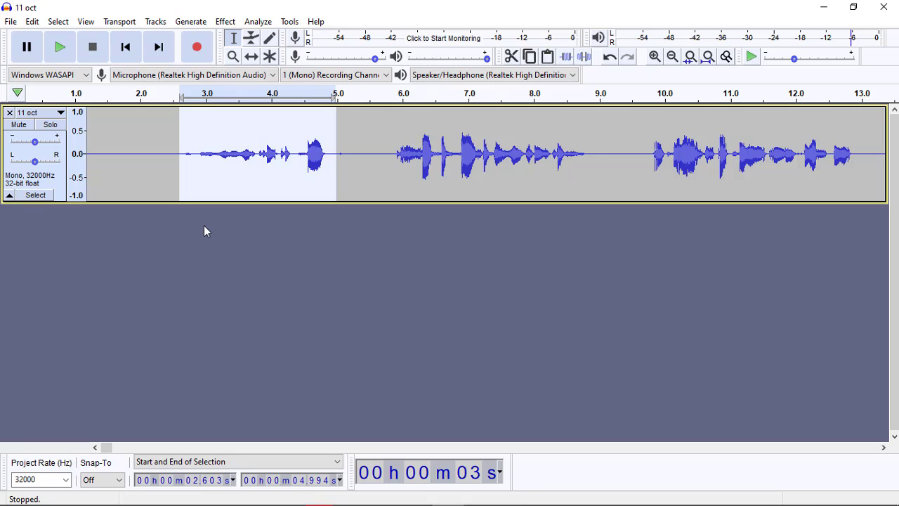
Step: Listen to the faded phrase, undo the Fade In and play the same selection again for comparison
key("space")
key("space")
key("ctrl")
key("ctrl+z")
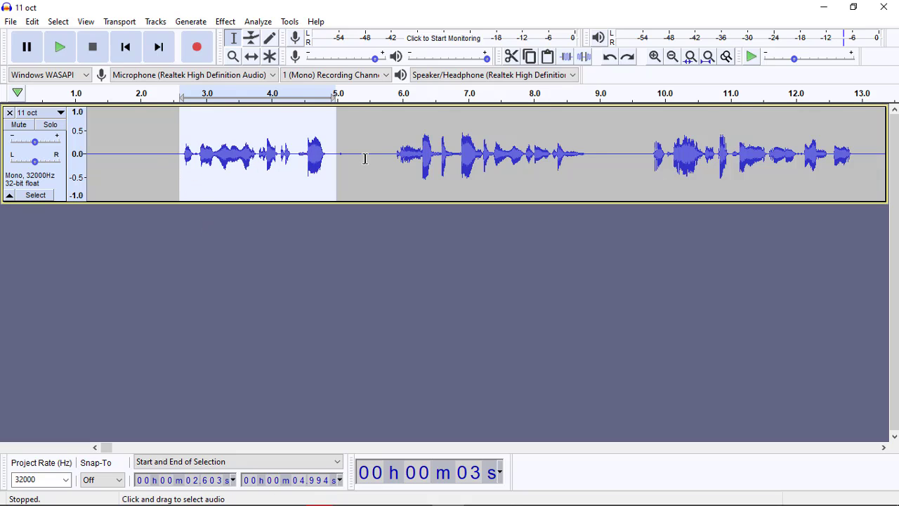
key("space")
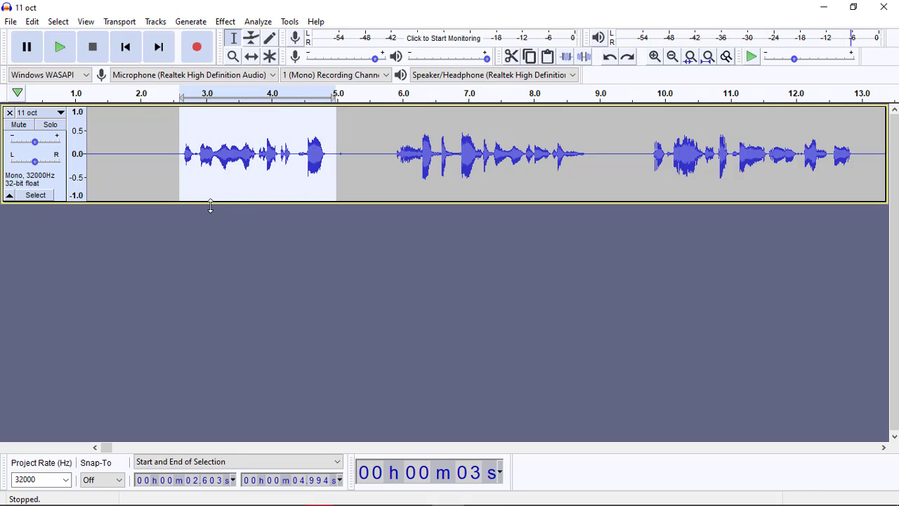
Step: Redo the Fade In on the first phrase and listen to the selection
left_click(13, 24)
mouse_move(33, 26)
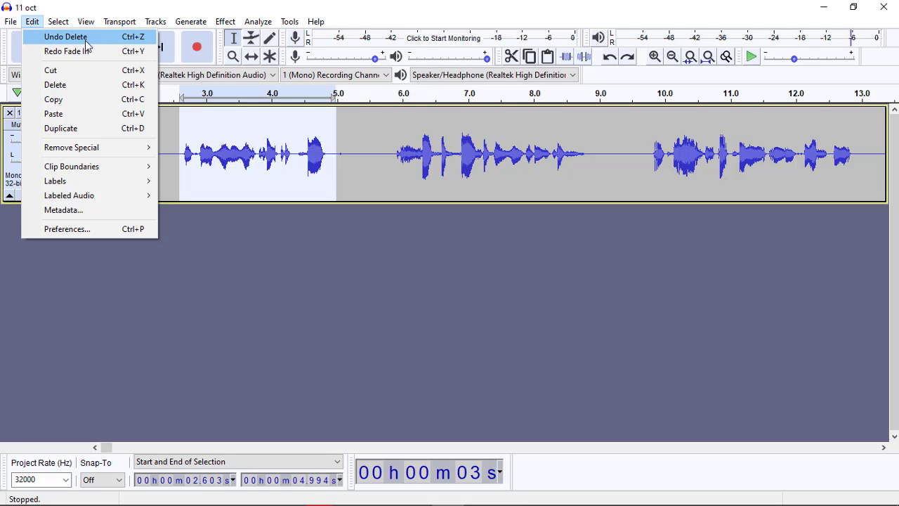
left_click(129, 56)
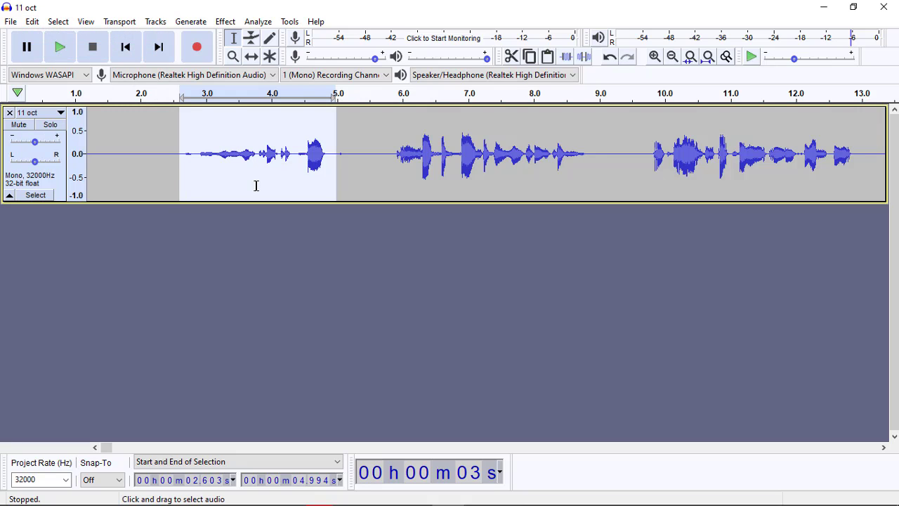
key("space")
Step: Select the second phrase from about 5.87 to 8.83 s, listen to it, and shorten the selection to end at about 7.22 s
left_click_drag(394, 157, 588, 157)
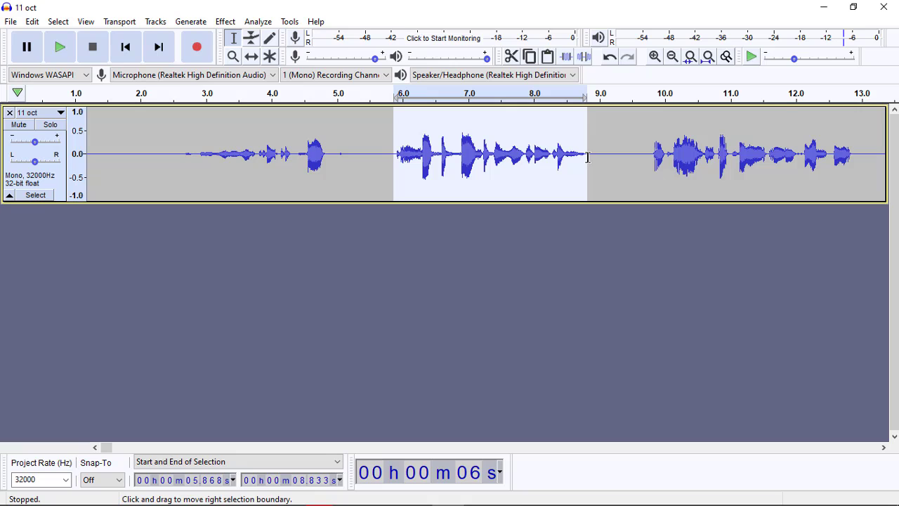
key("space")
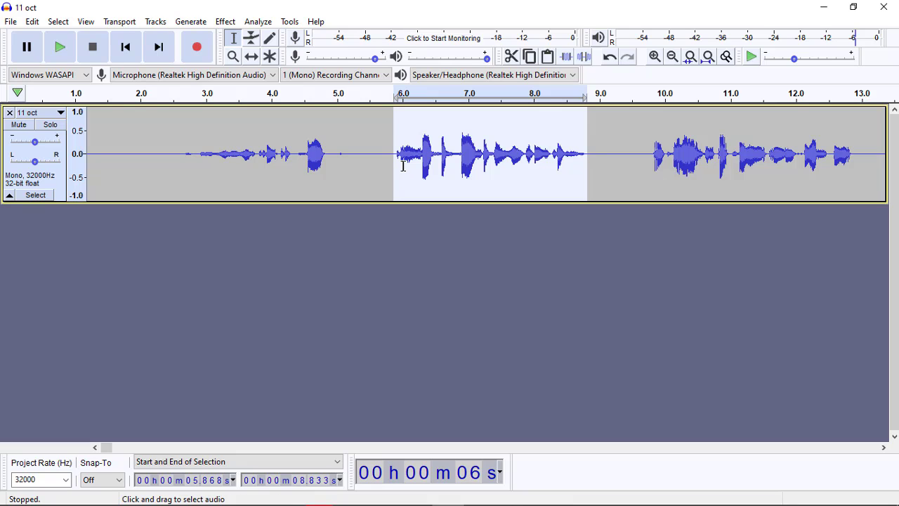
left_click_drag(387, 164, 483, 160)
key("space")
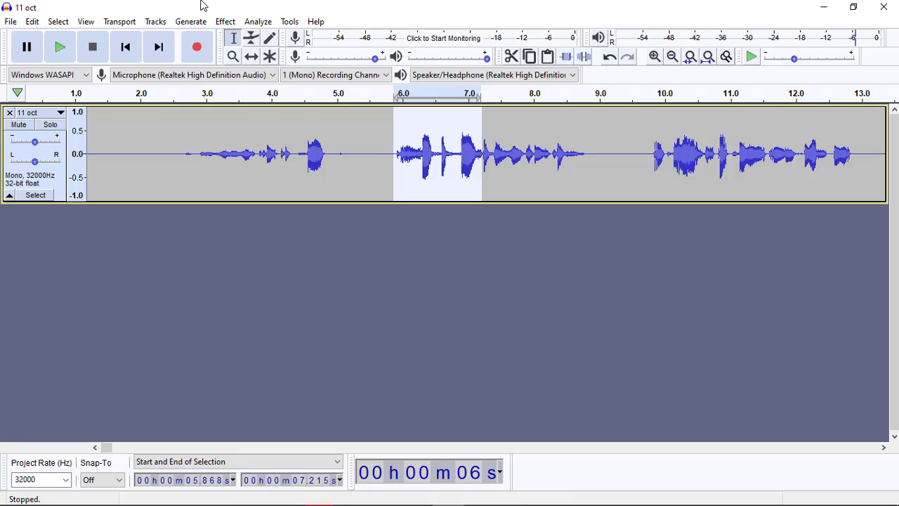
Step: Apply Fade Out to the selected part of the second phrase, listen to it, and place the cursor at about 5.49 s
left_click(224, 22)
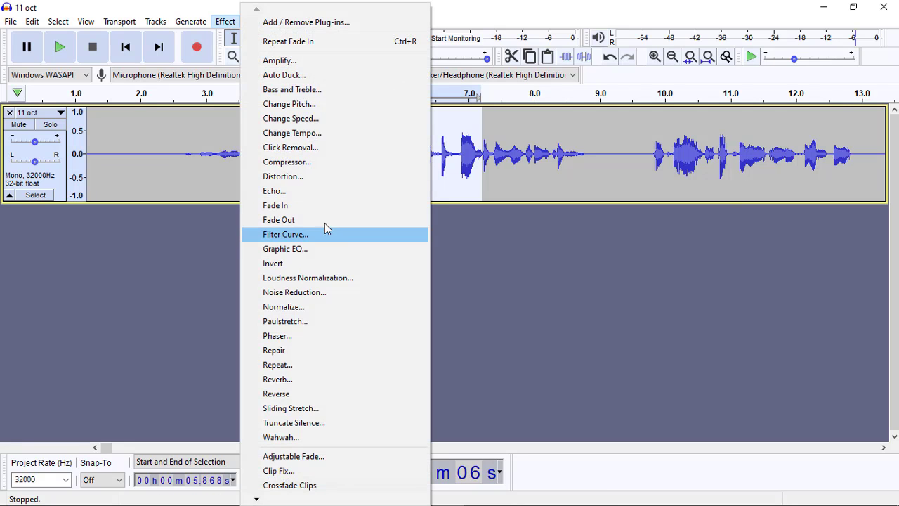
left_click(322, 220)
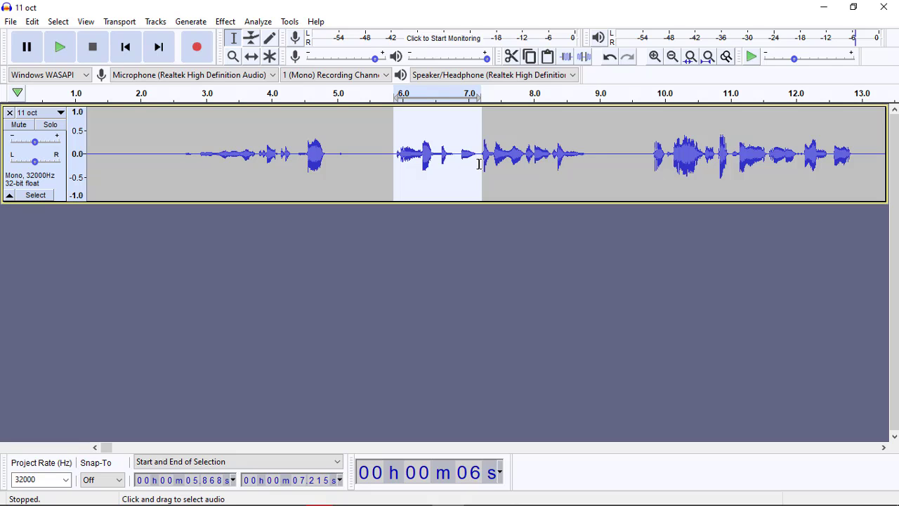
key("space")
left_click(369, 173)
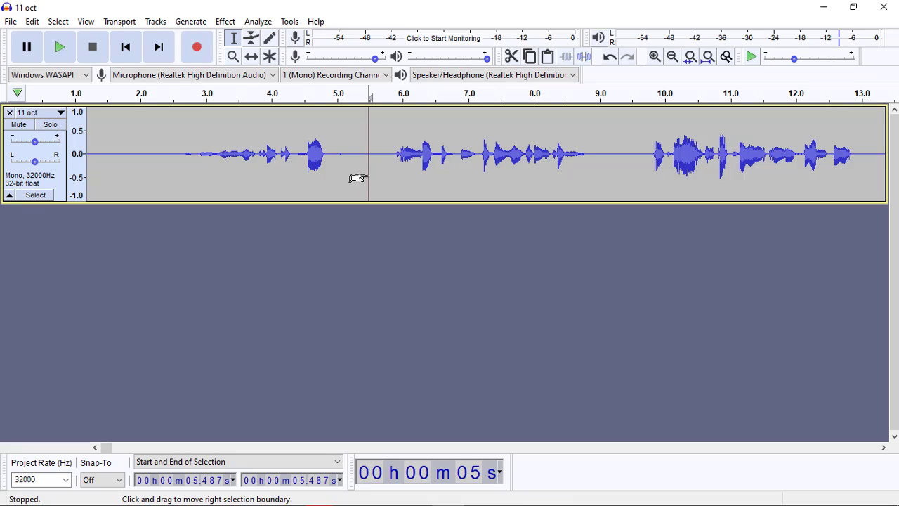
Step: Place the cursor at about 16.84 s in the track and listen to the recording from there
left_click(225, 22)
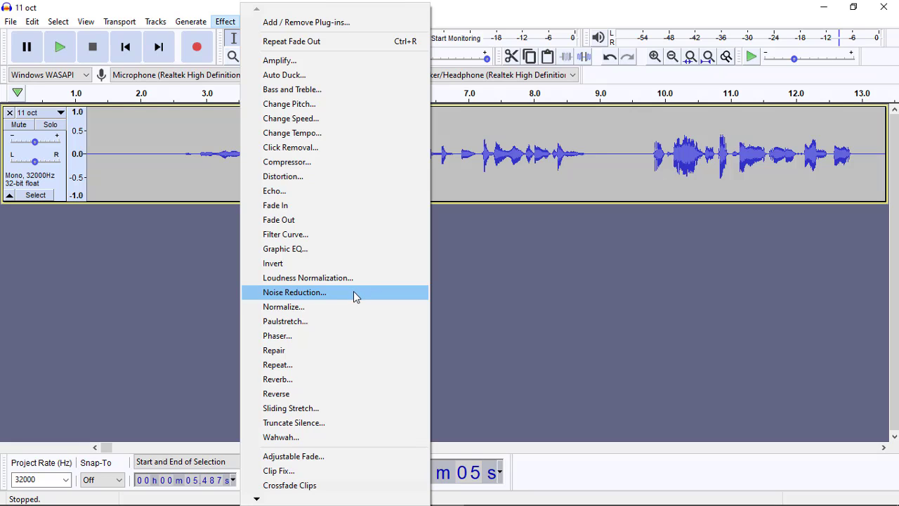
left_click(684, 149)
scroll(684, 149, "right", 5)
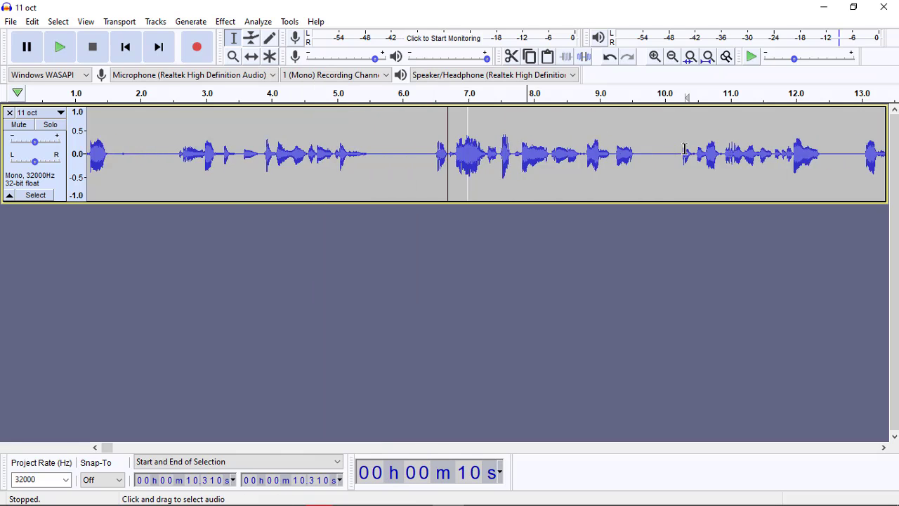
scroll(684, 149, "right", 6)
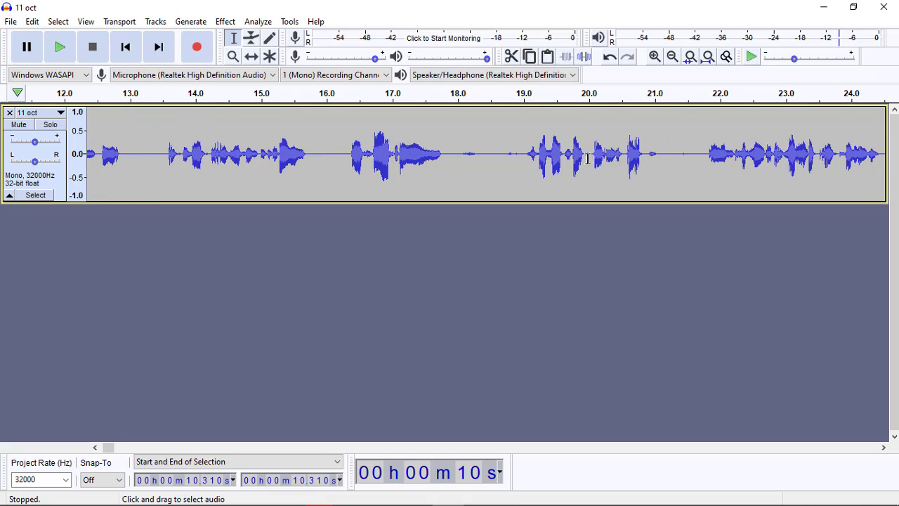
left_click(382, 162)
key("space")
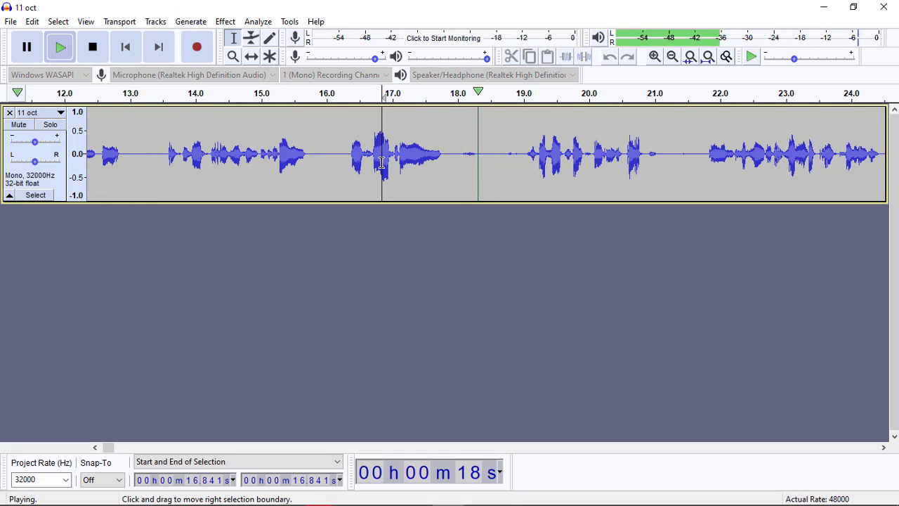
key("space")
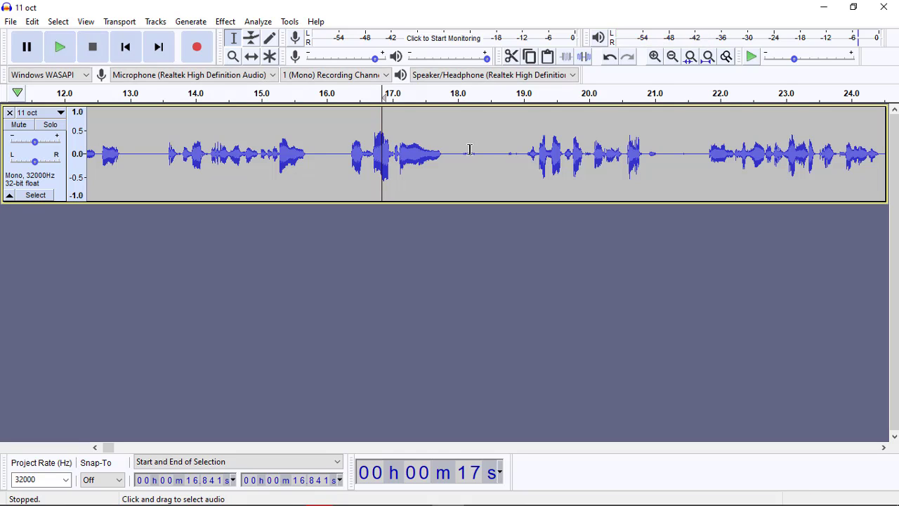
Step: Select the faint noise from about 17.97 to 18.54 s, listen to it, examine it with the Zoom tool and return to the Selection tool
left_click_drag(455, 152, 493, 159)
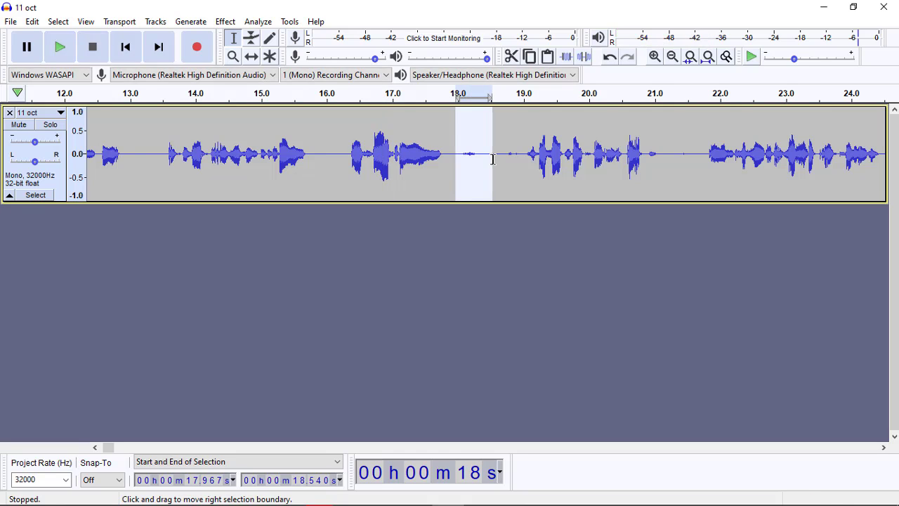
key("space")
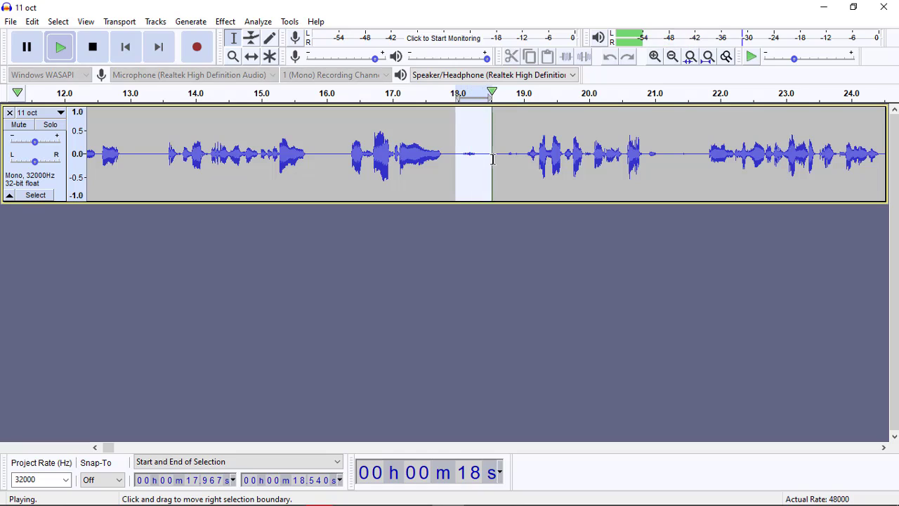
key("space")
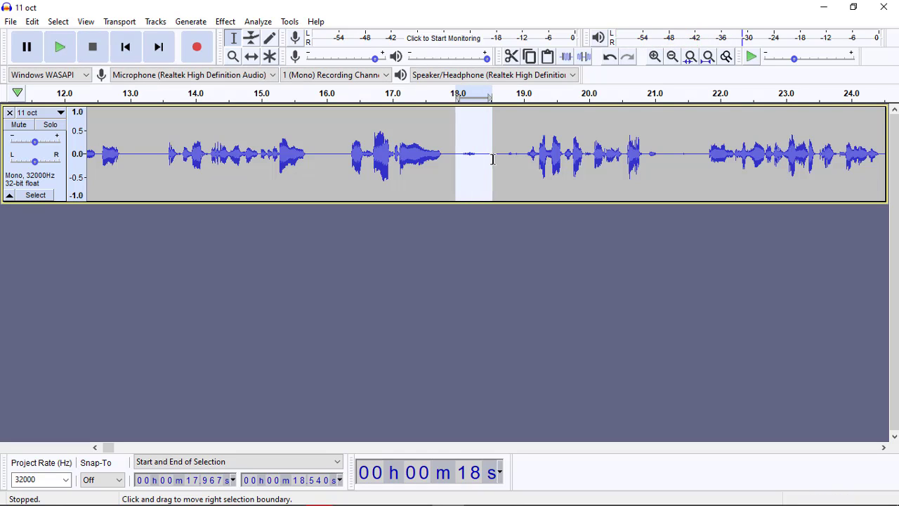
left_click(233, 56)
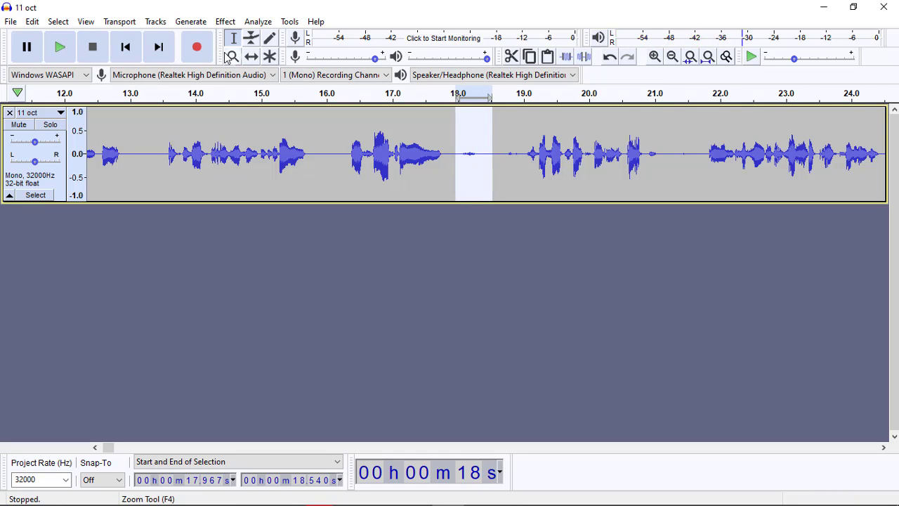
left_click(460, 154)
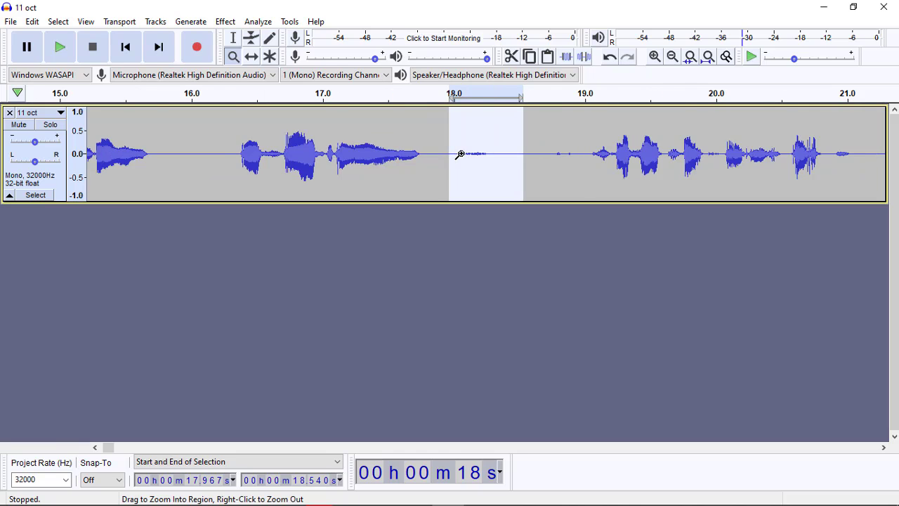
left_click(460, 154)
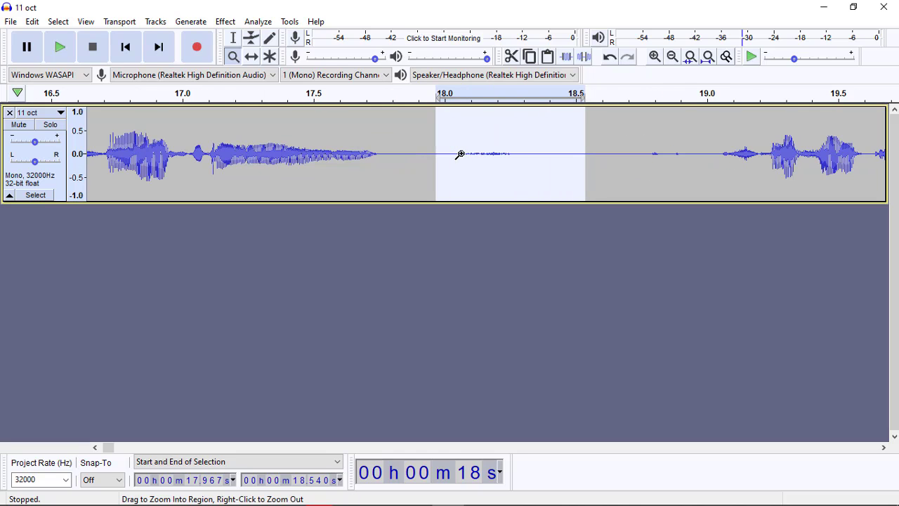
left_click(460, 153, "shift")
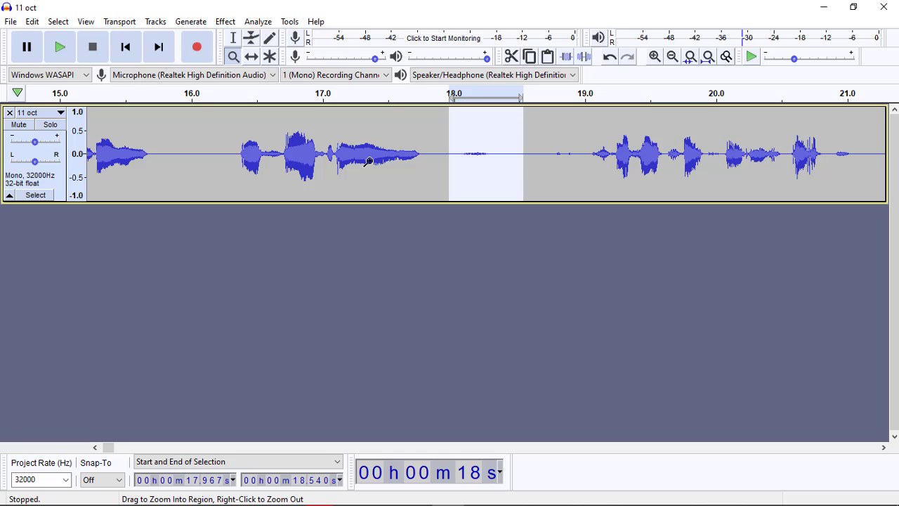
left_click(233, 37)
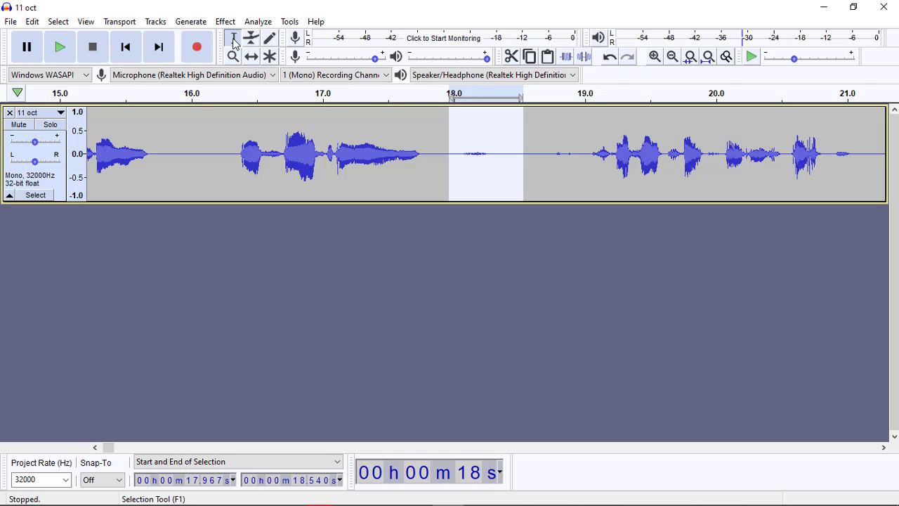
Step: Try selecting the audio from about 16.3 to 18.4 s and the whole track, clearing each selection
left_click(458, 150)
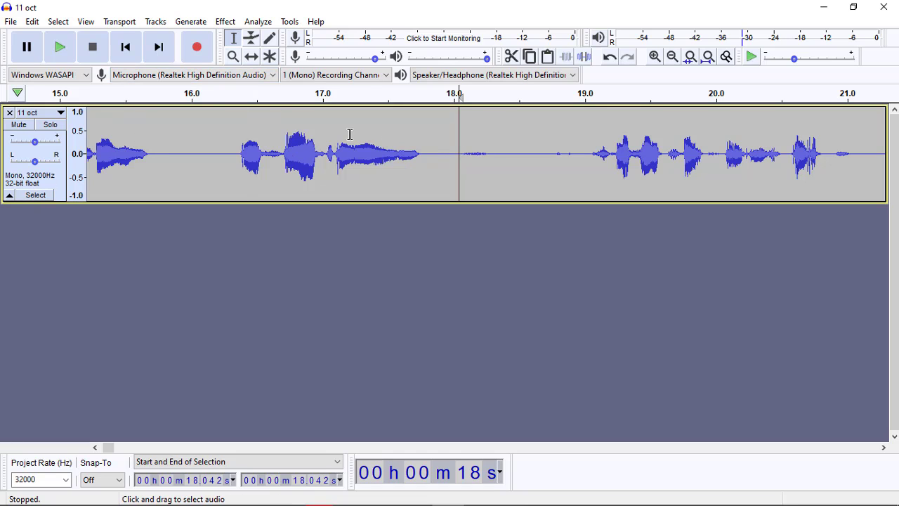
left_click_drag(227, 142, 512, 167)
left_click(347, 175)
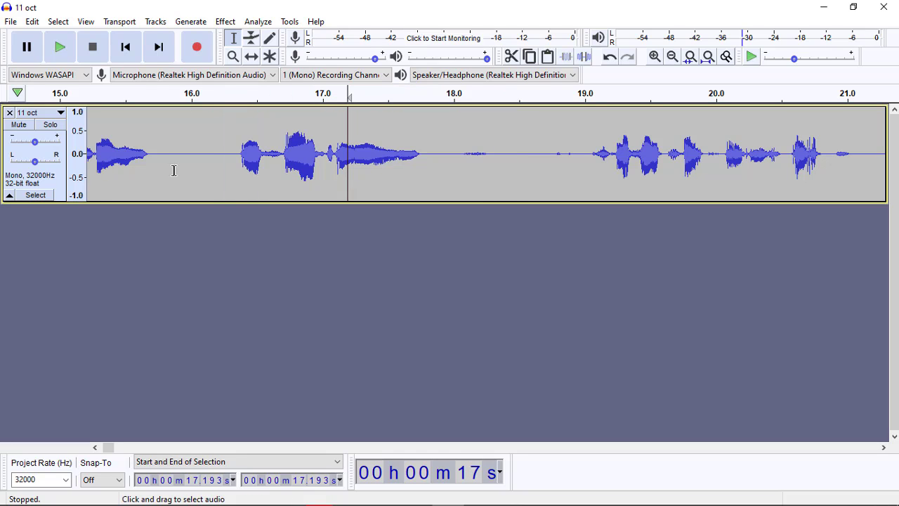
left_click(38, 199)
left_click(354, 166)
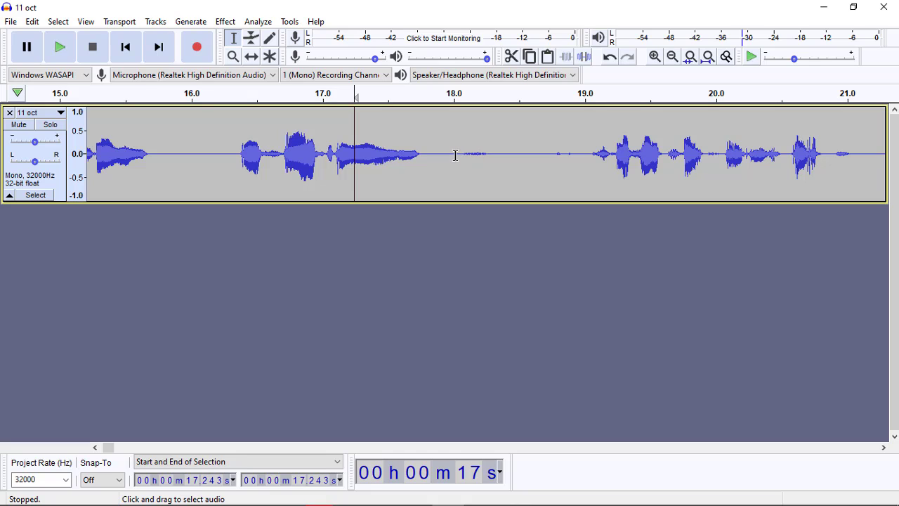
Step: Select the faint noise from about 18.02 to 18.29 s and capture it as the Noise Reduction noise profile
left_click_drag(456, 155, 491, 156)
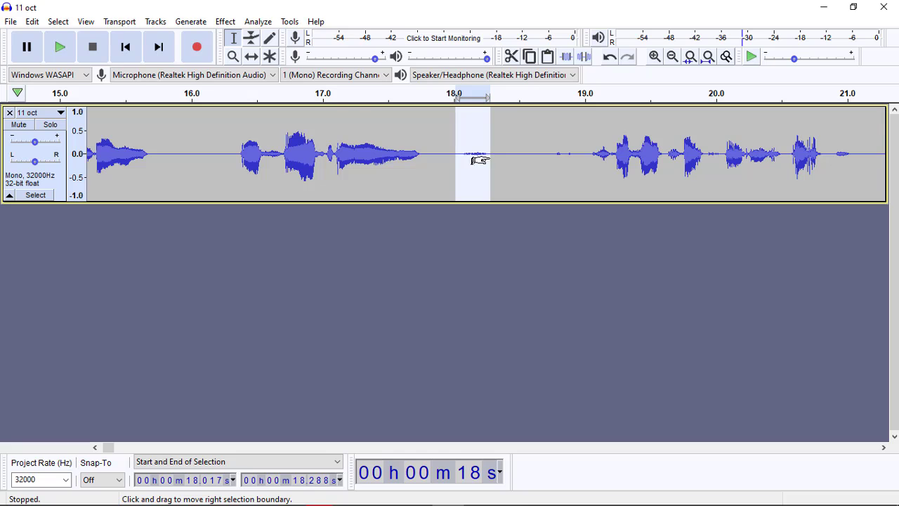
left_click(232, 23)
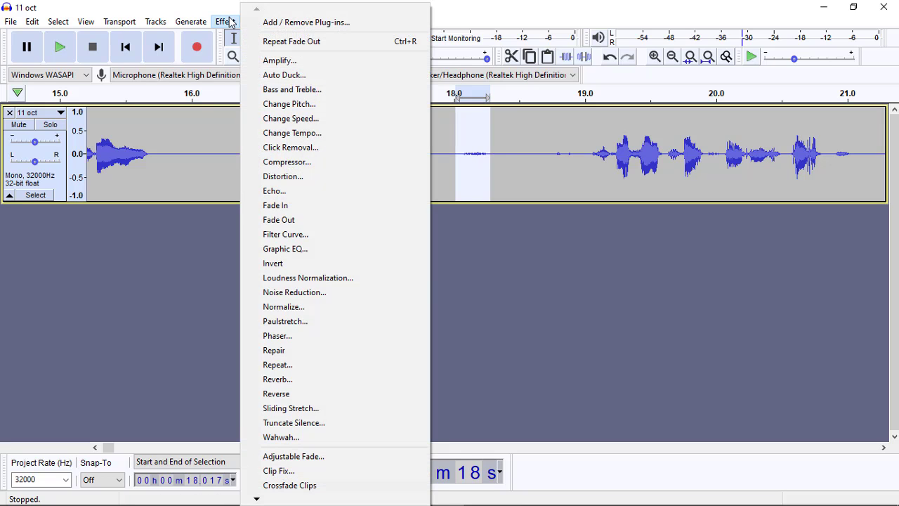
left_click(300, 293)
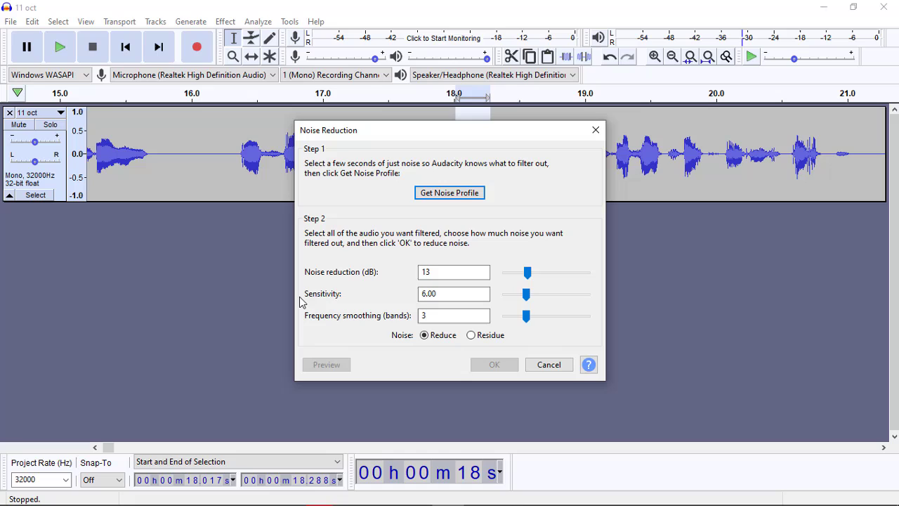
left_click(461, 196)
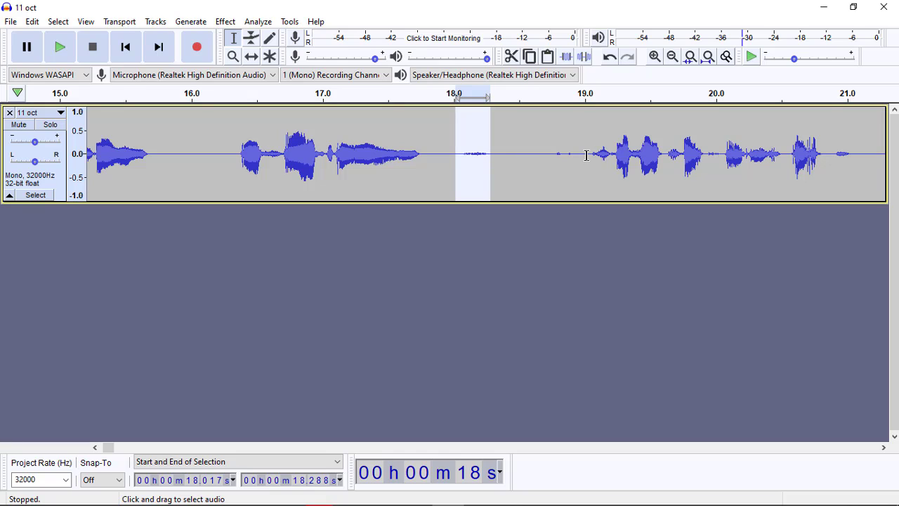
Step: Apply Noise Reduction to about 17.67 to 19.22 s with 13 dB reduction, sensitivity 6.00 and 3 smoothing bands
left_click_drag(613, 156, 408, 156)
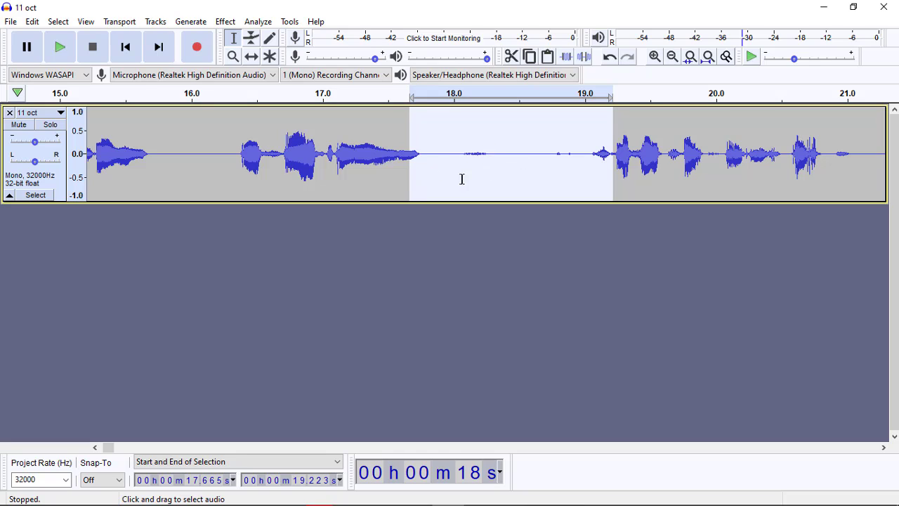
left_click(223, 22)
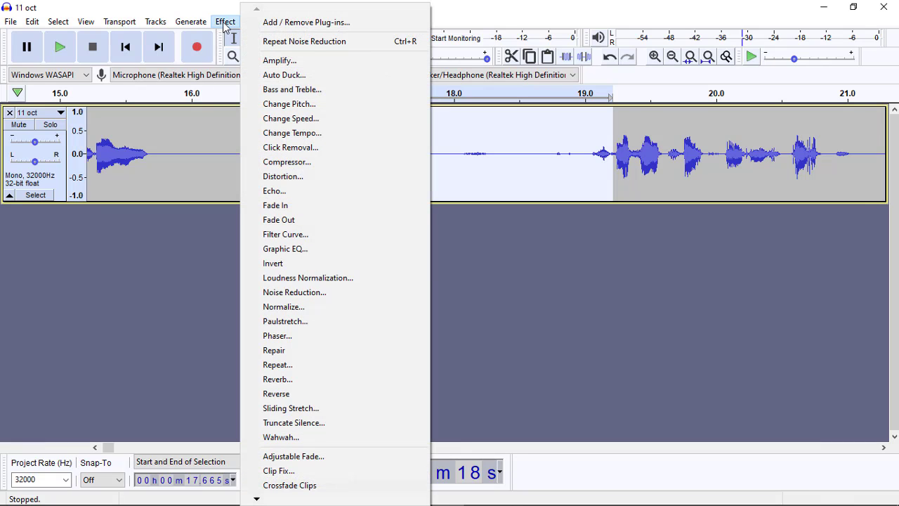
left_click(322, 294)
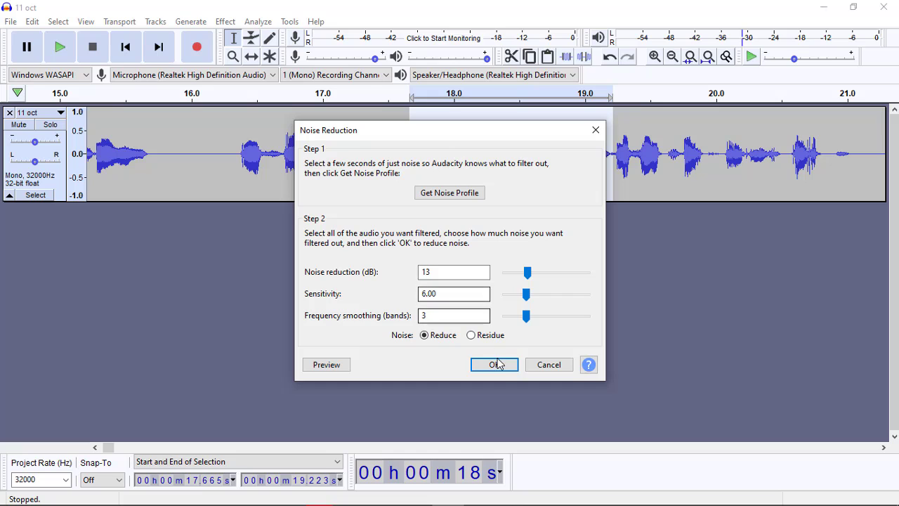
left_click(494, 364)
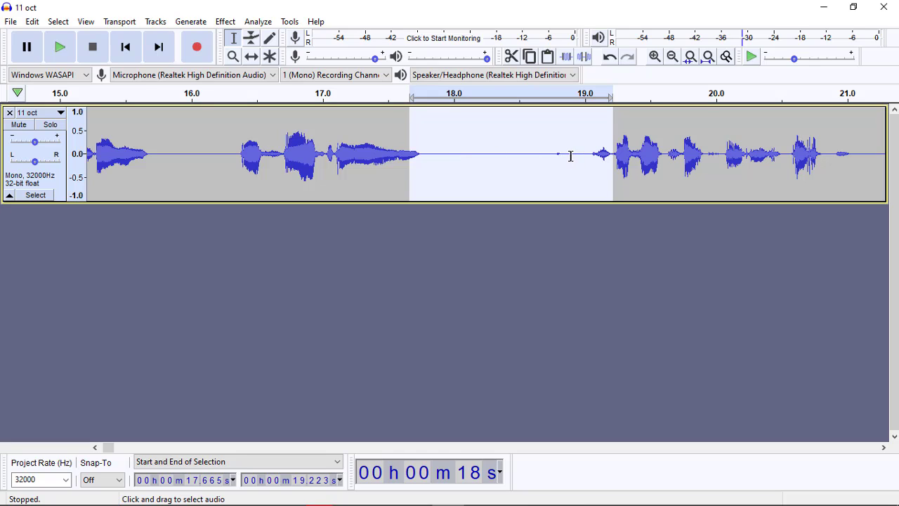
Step: Listen to the cleaned audio from about 17.83 s and inspect the stretch from about 17.88 to 18.12 s
left_click(431, 154)
key("space")
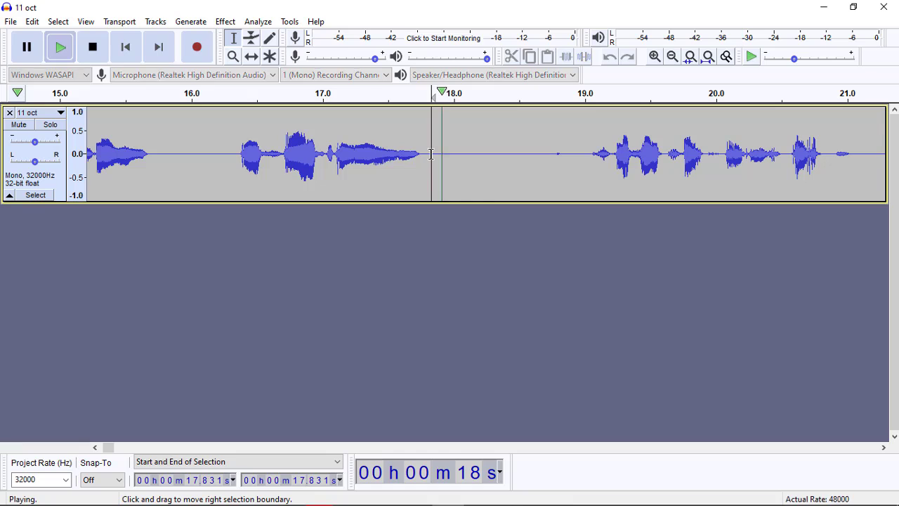
key("space")
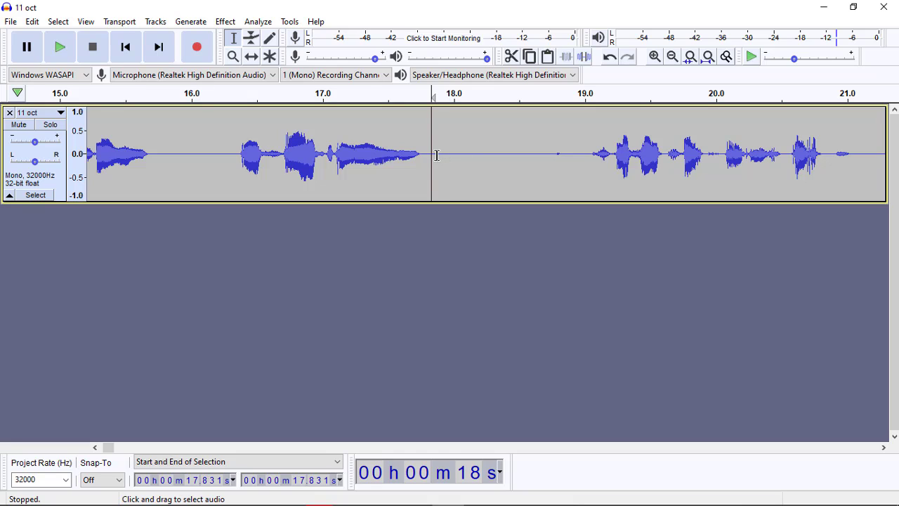
left_click_drag(437, 154, 468, 155)
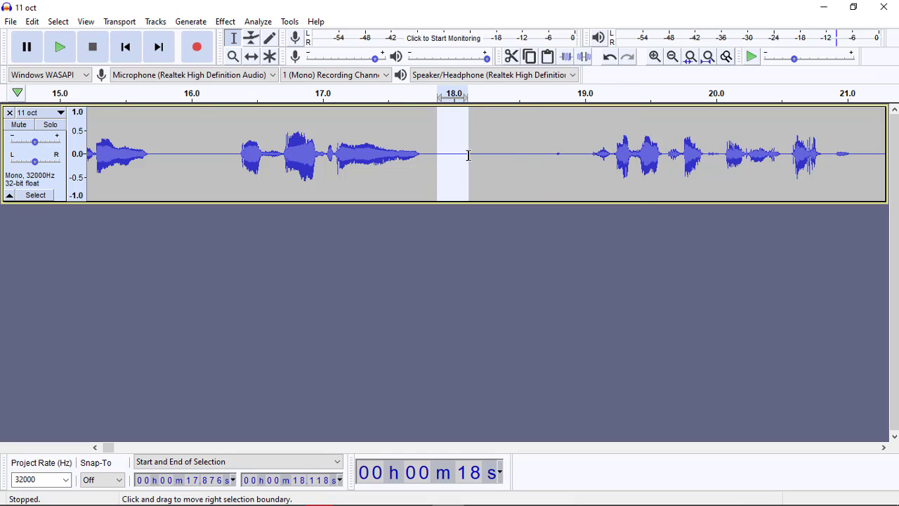
left_click(555, 158)
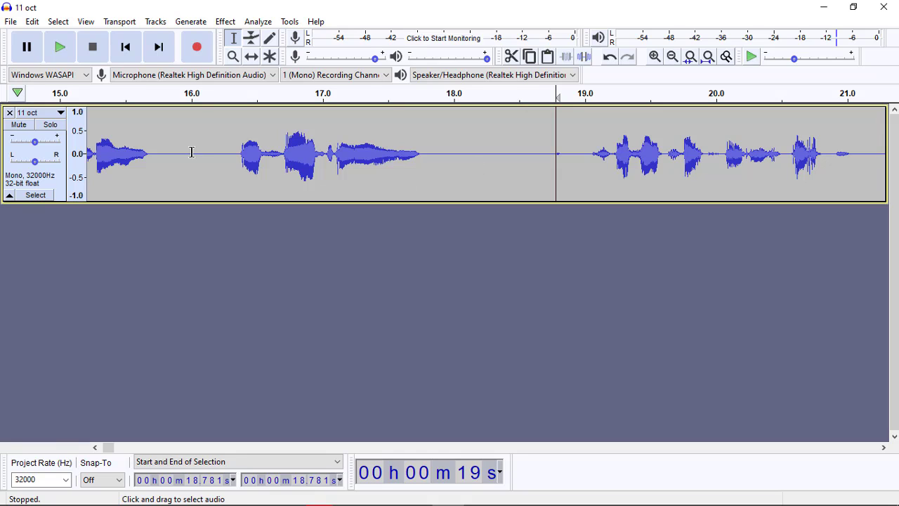
Step: Apply the Compressor to the whole track with -12 dB threshold, -40 dB noise floor, 2:1 ratio and make-up gain, and clear the selection
left_click(38, 195)
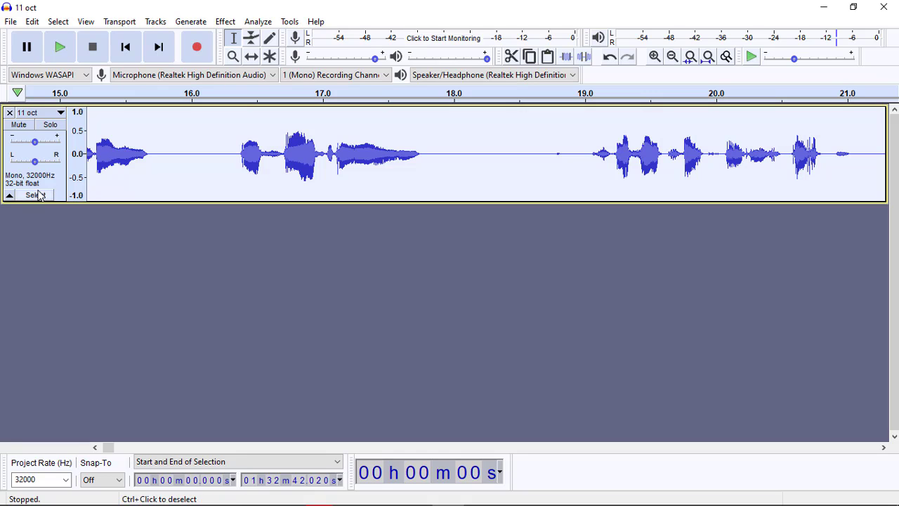
left_click(224, 21)
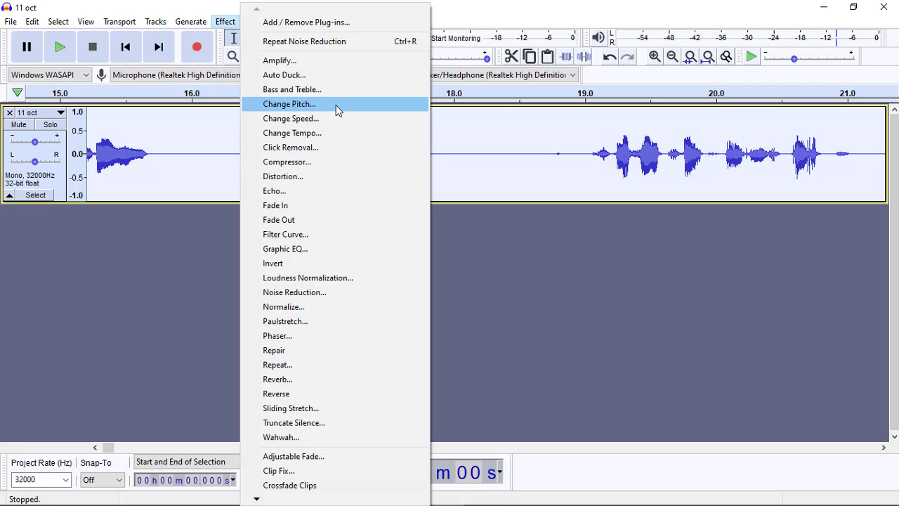
left_click(327, 166)
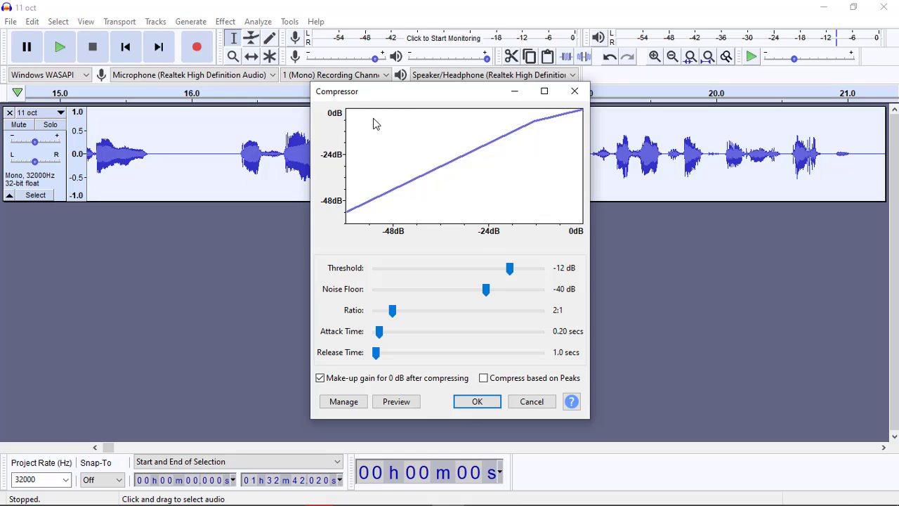
left_click(478, 401)
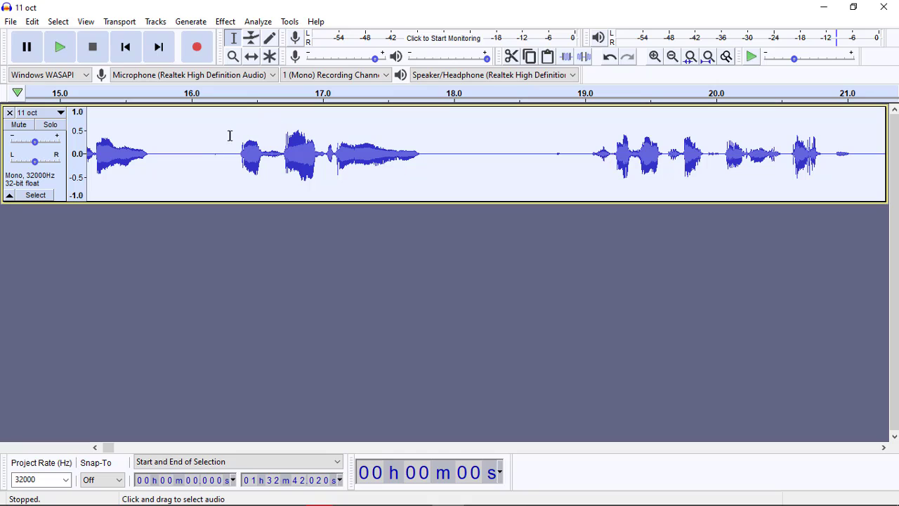
left_click(212, 156)
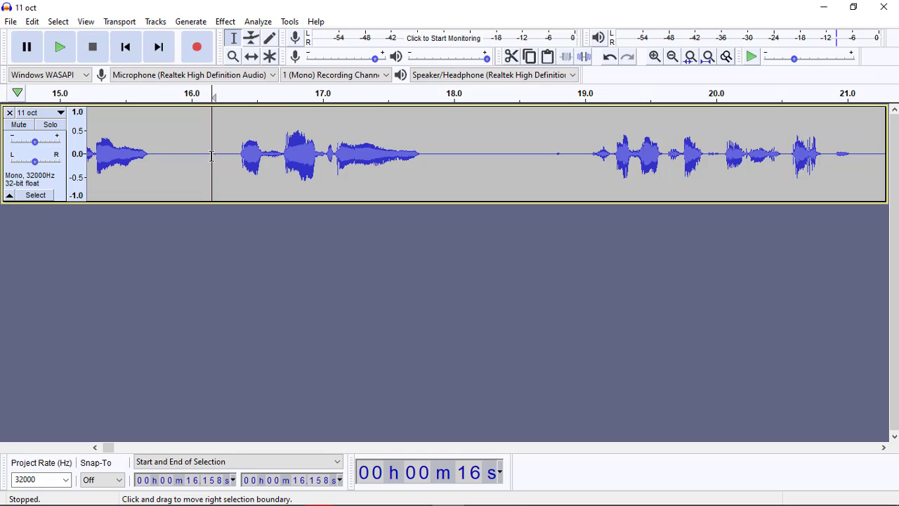
Step: Save the project as "11 oct" in Audacity project format on the Desktop
left_click(12, 22)
mouse_move(78, 104)
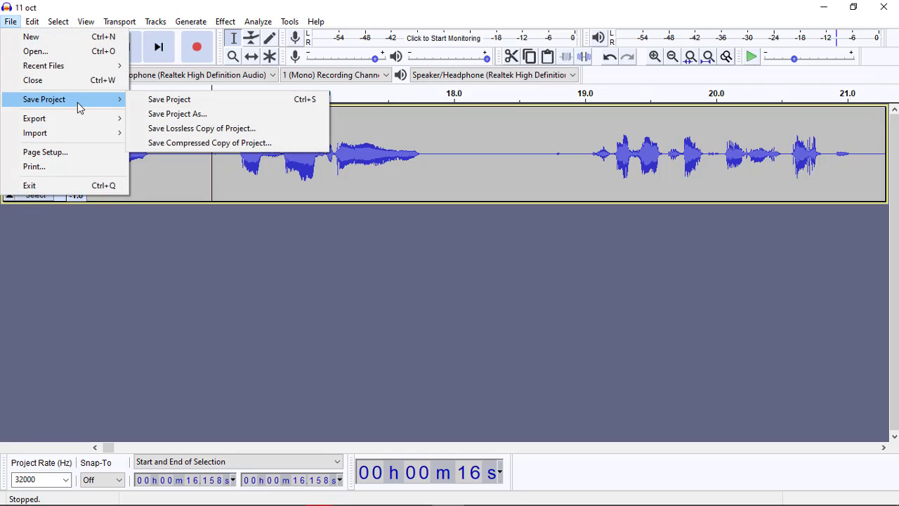
left_click(177, 114)
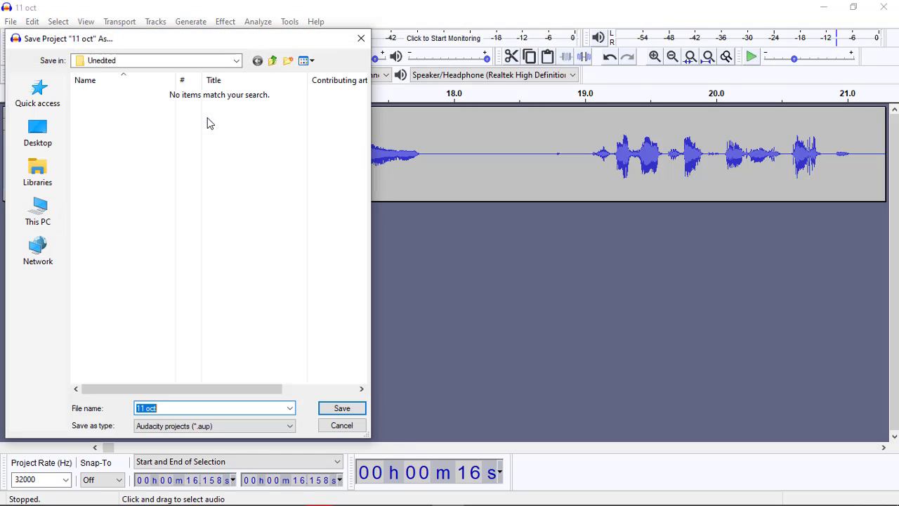
left_click(40, 138)
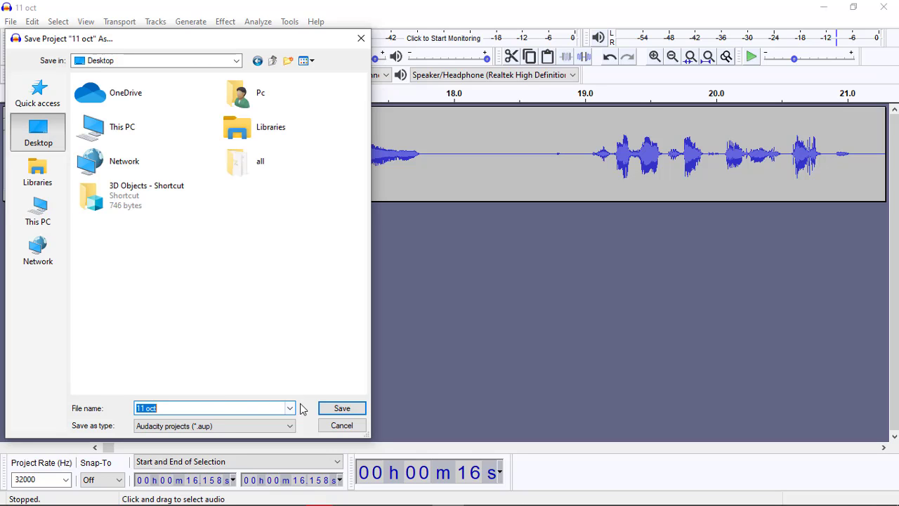
left_click(338, 411)
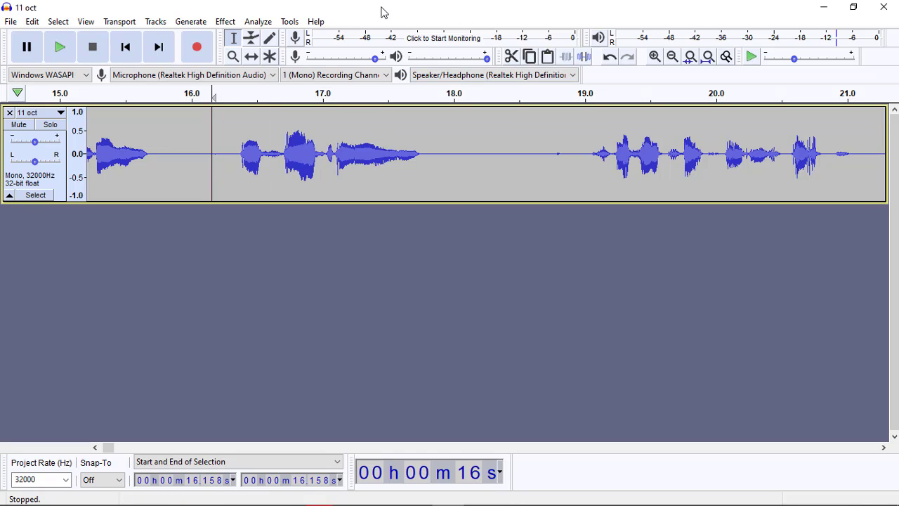
Step: Close the project and minimize the Unedited folder window to show the saved files on the desktop
left_click(892, 4)
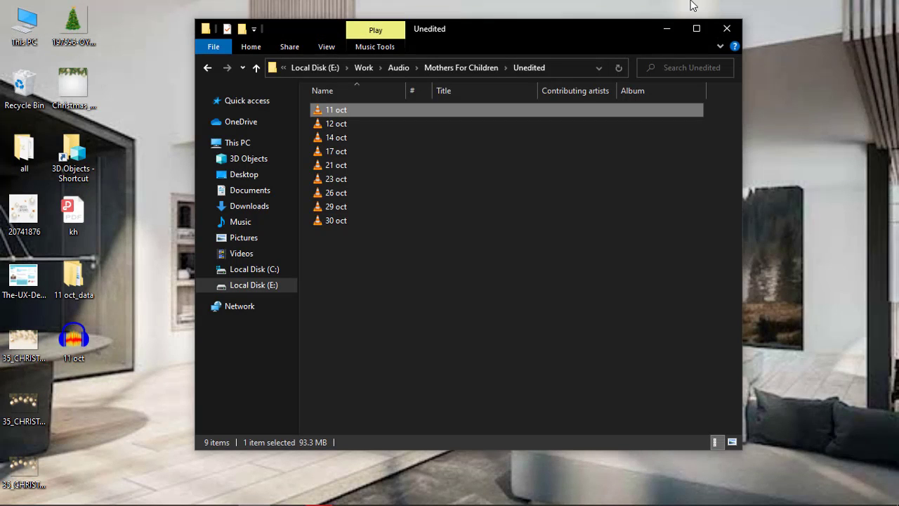
left_click(668, 34)
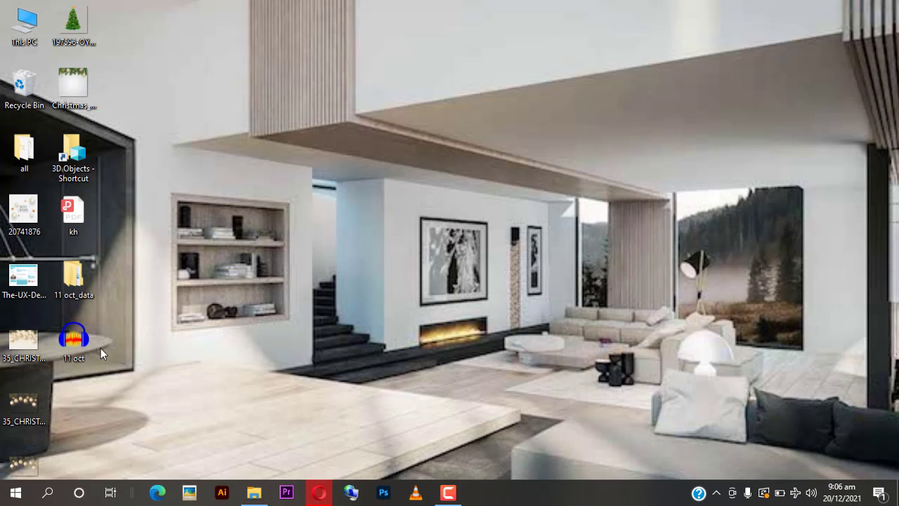
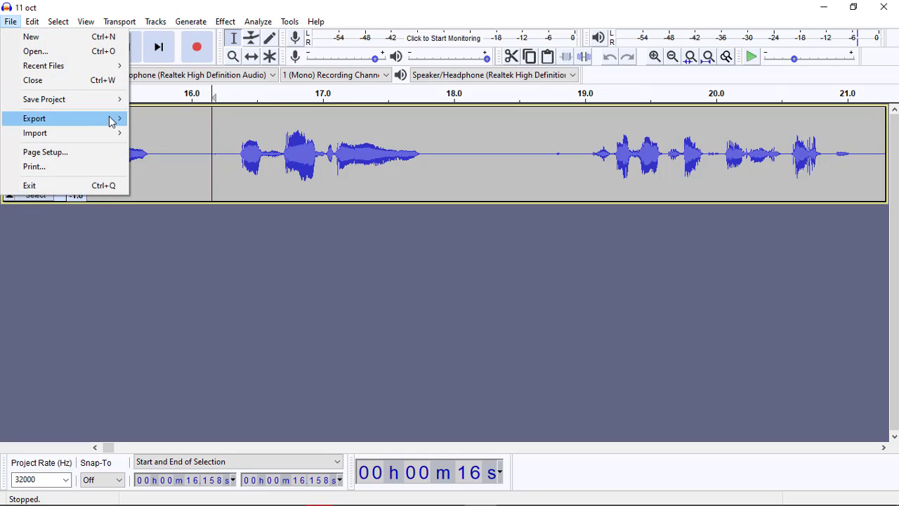
Step: Export the audio as an MP3 named "11 oct" to the Desktop with the Standard, 170-210 kbps preset
mouse_move(113, 120)
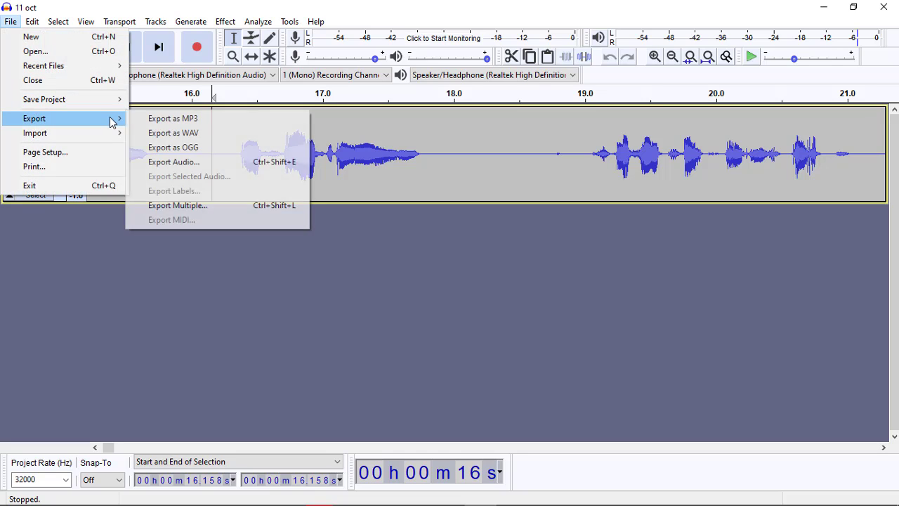
left_click(219, 121)
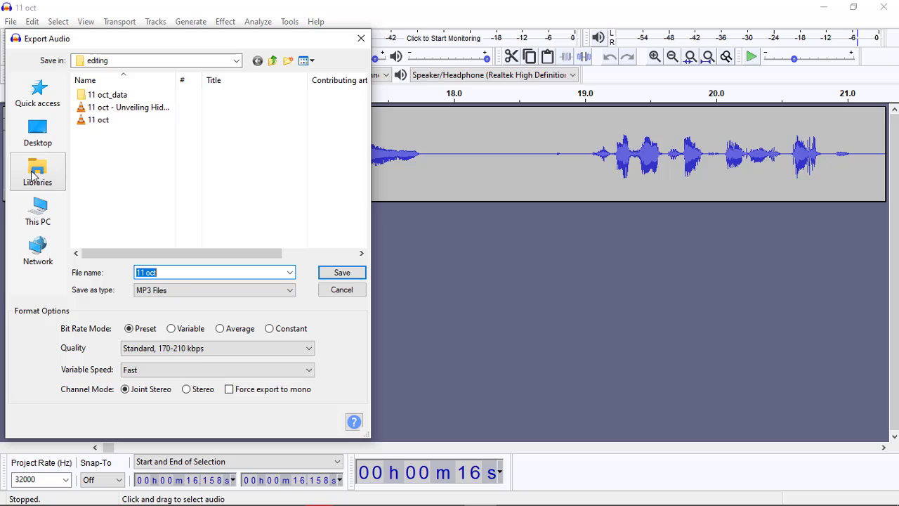
left_click(38, 139)
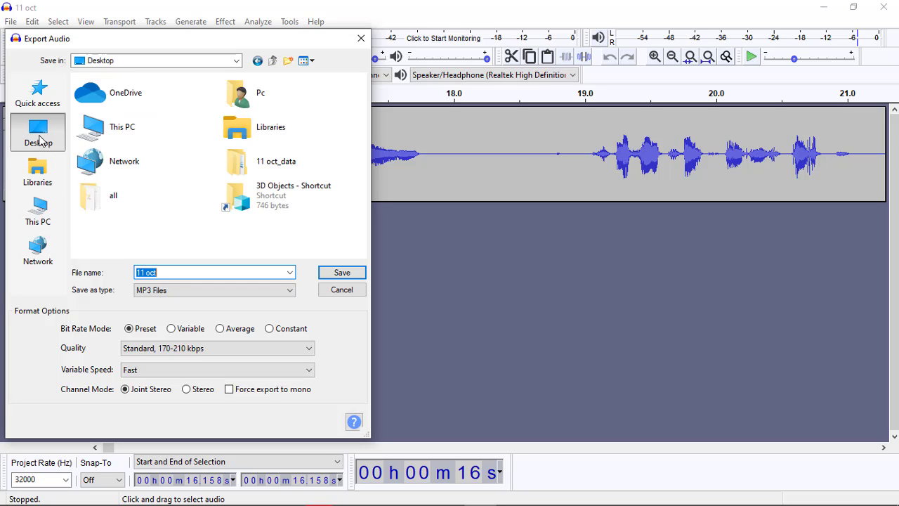
left_click(343, 275)
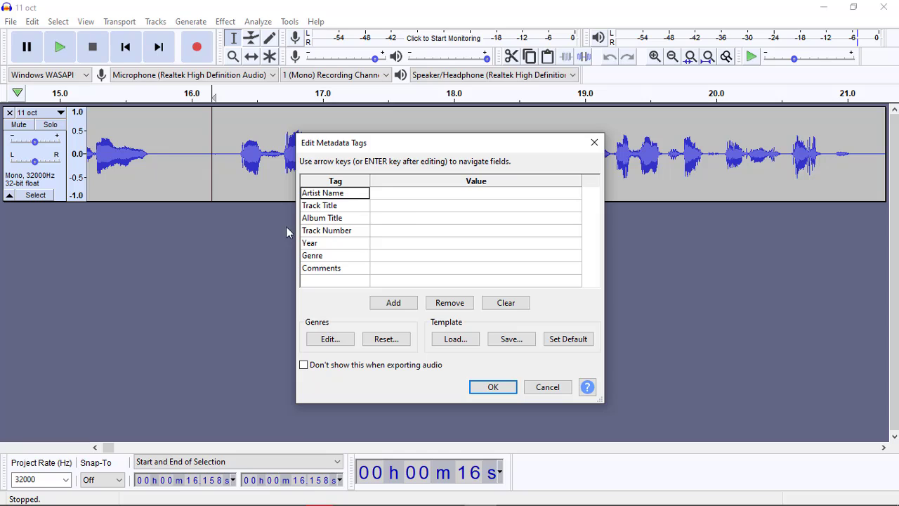
Step: Go through the metadata tag values from Artist Name to Comments, leave them all blank and complete the export
left_click(384, 197)
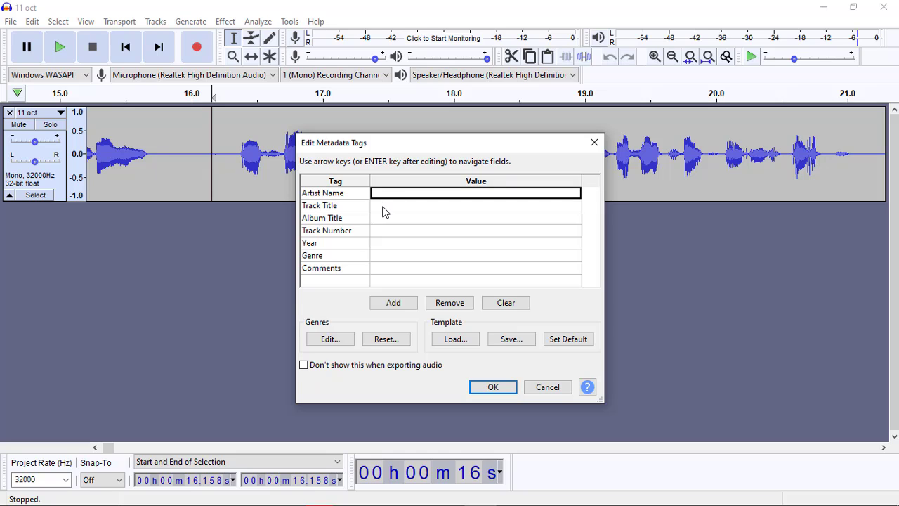
left_click(384, 207)
left_click(383, 220)
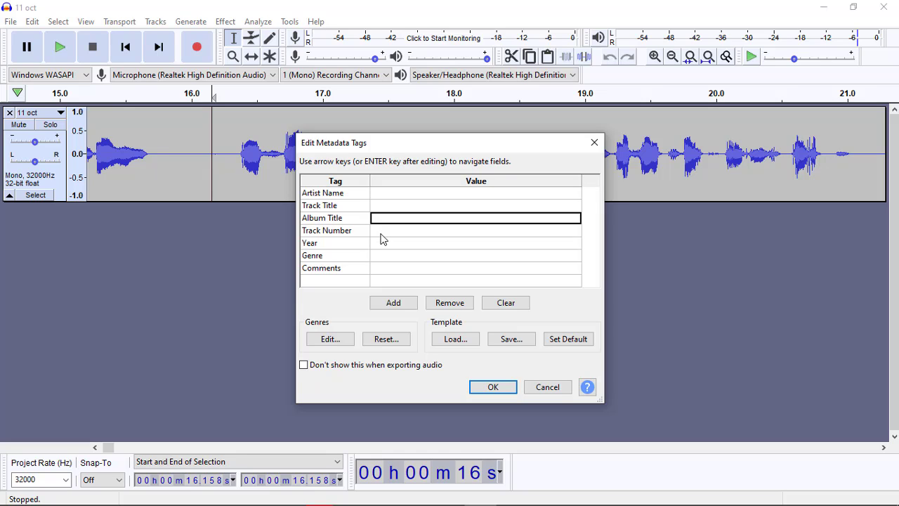
left_click(382, 232)
left_click(383, 247)
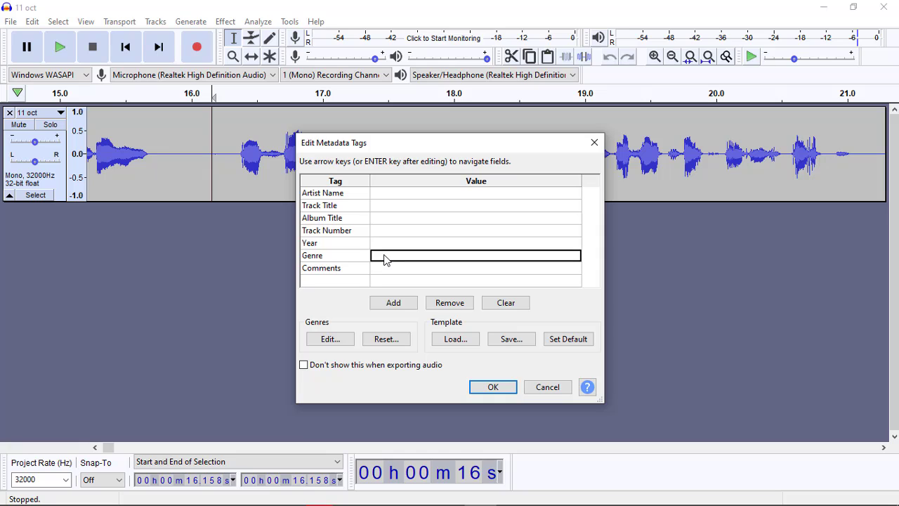
left_click(385, 256)
left_click(409, 271)
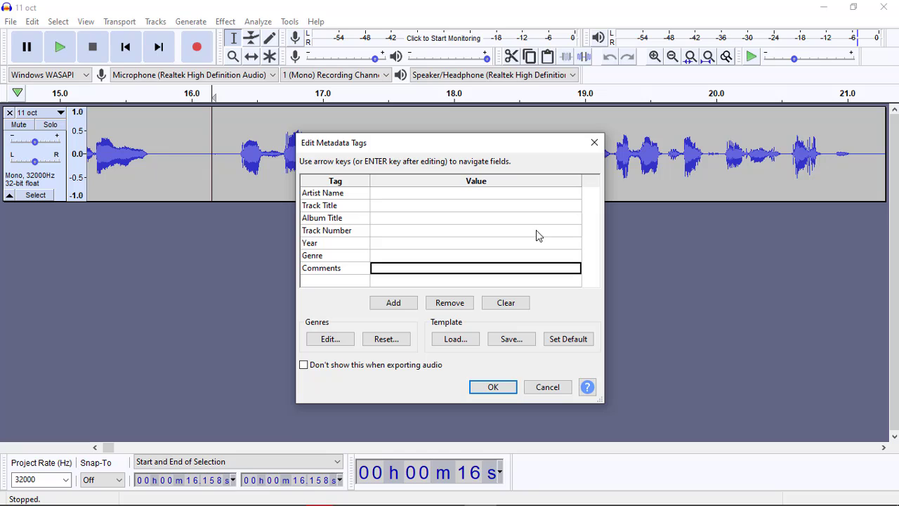
left_click(553, 285)
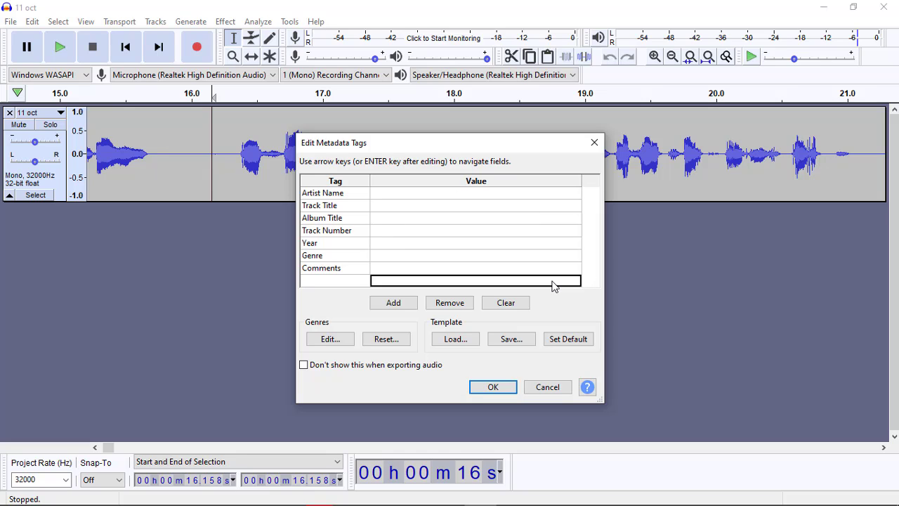
left_click(490, 388)
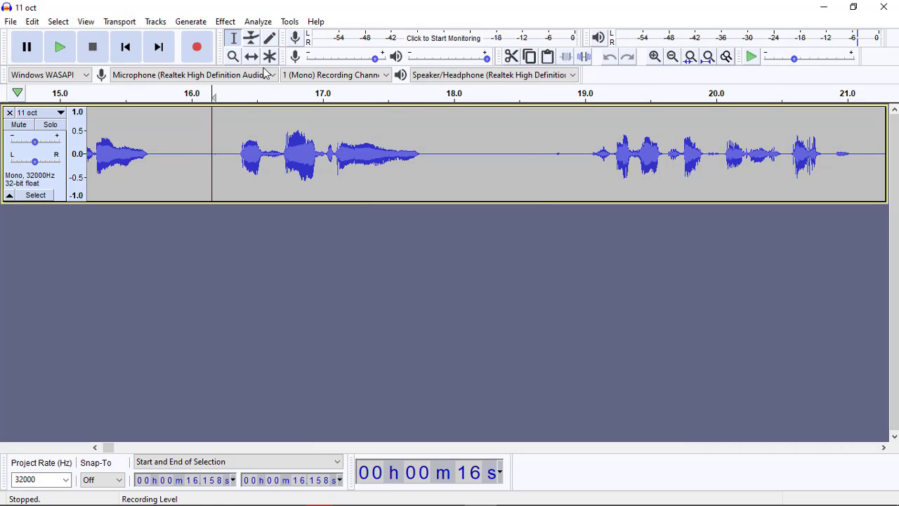
Step: Minimize the editor, play the exported "11 oct" MP3 from the desktop in VLC, pause it and close the player
left_click(821, 6)
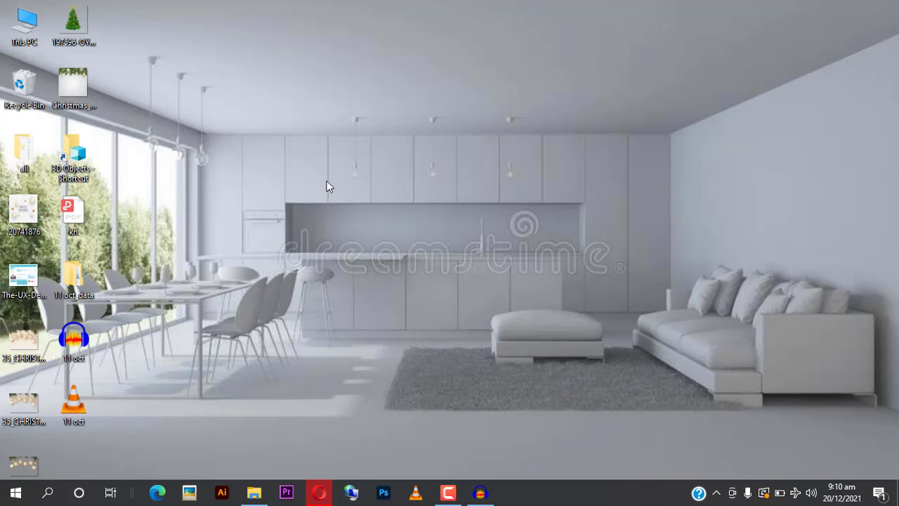
double_click(76, 405)
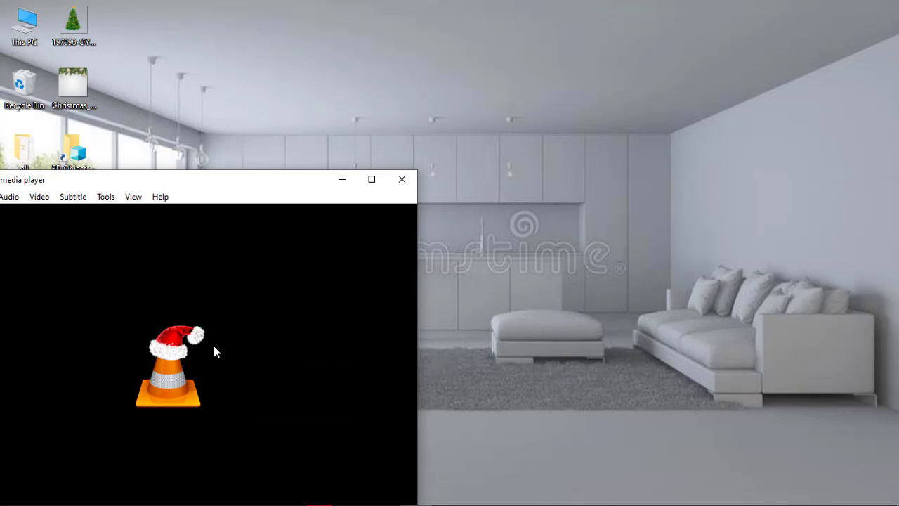
left_click_drag(277, 182, 575, 51)
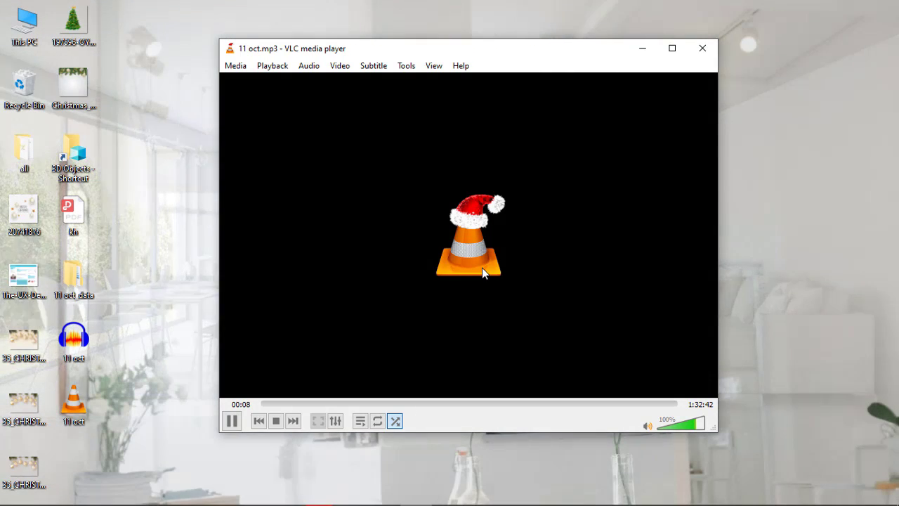
key("space")
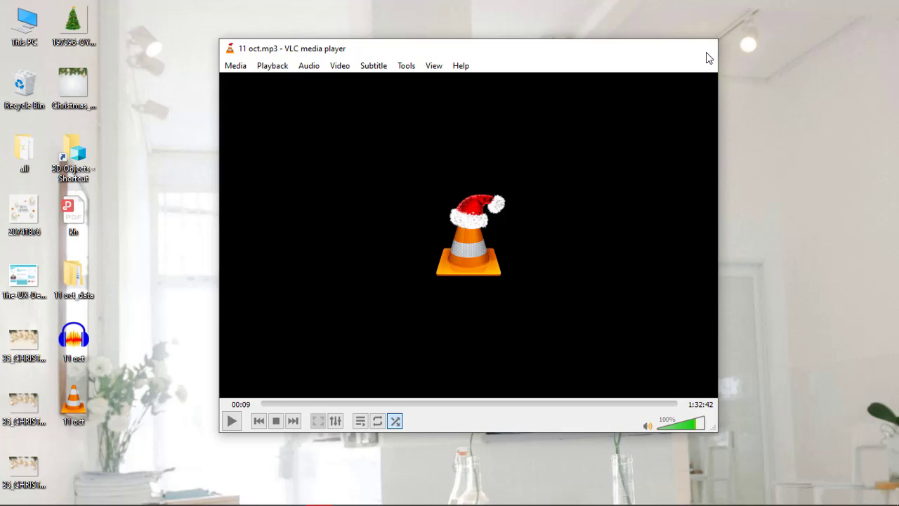
left_click(702, 49)
Step: Switch back to Audacity and listen to the edited track from about 17.03 s
mouse_move(359, 500)
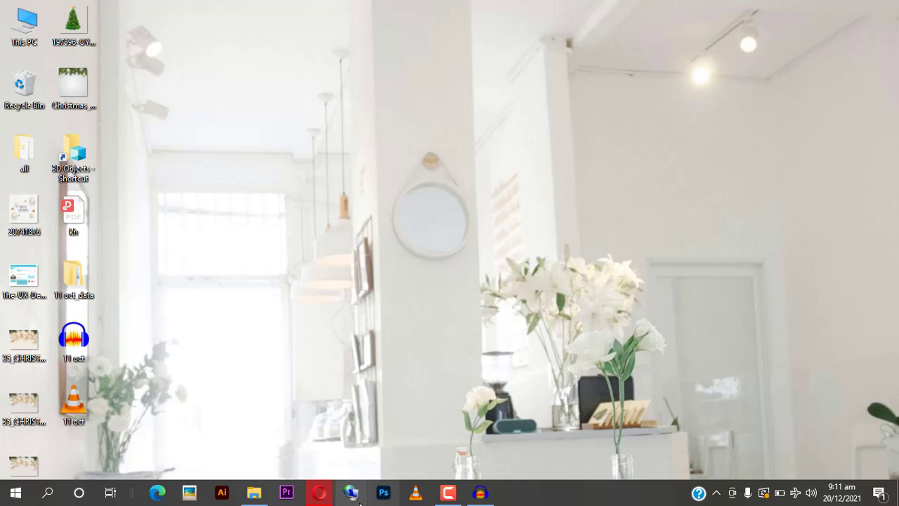
left_click(480, 492)
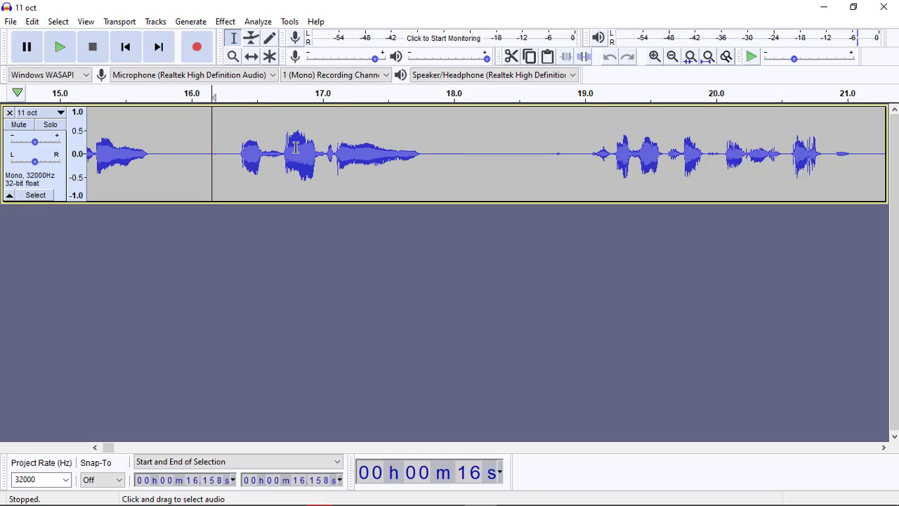
left_click(326, 149)
key("space")
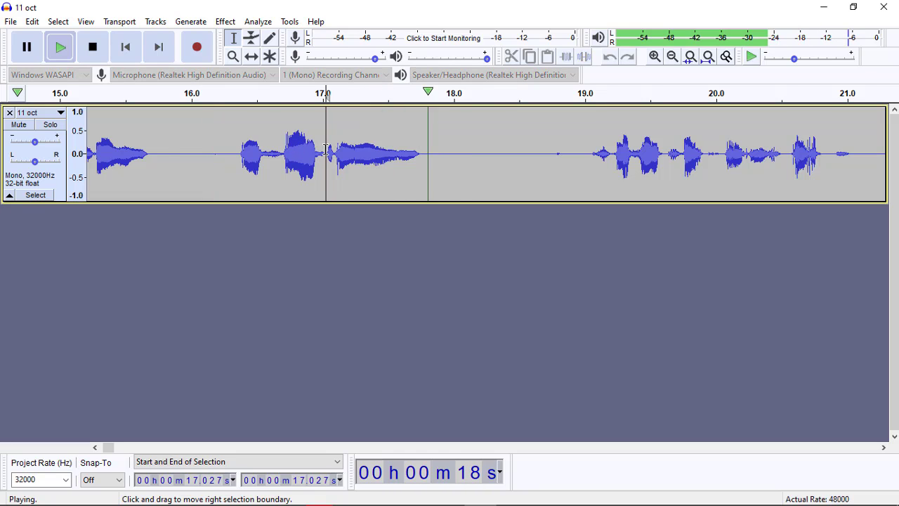
key("space")
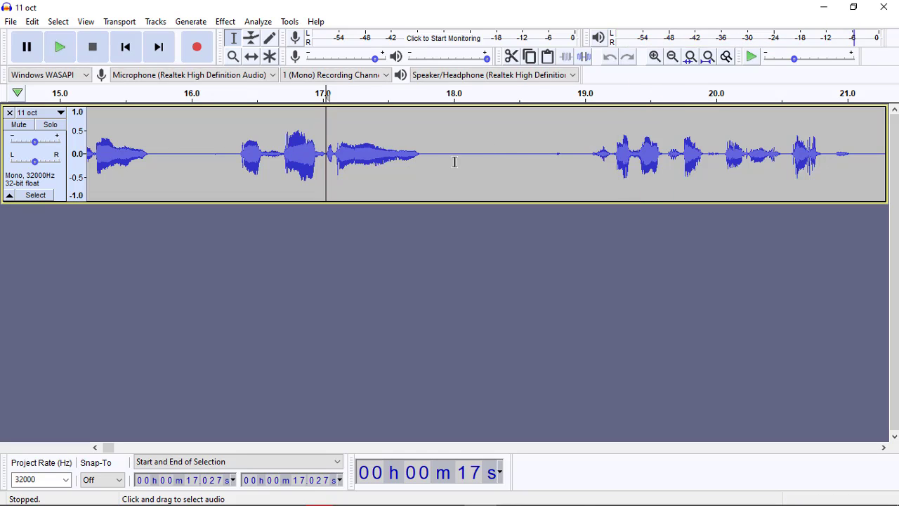
Step: Delete the silent stretch from about 18.27 to 19.00 s and clear the selection
left_click(585, 156)
left_click_drag(579, 156, 489, 144)
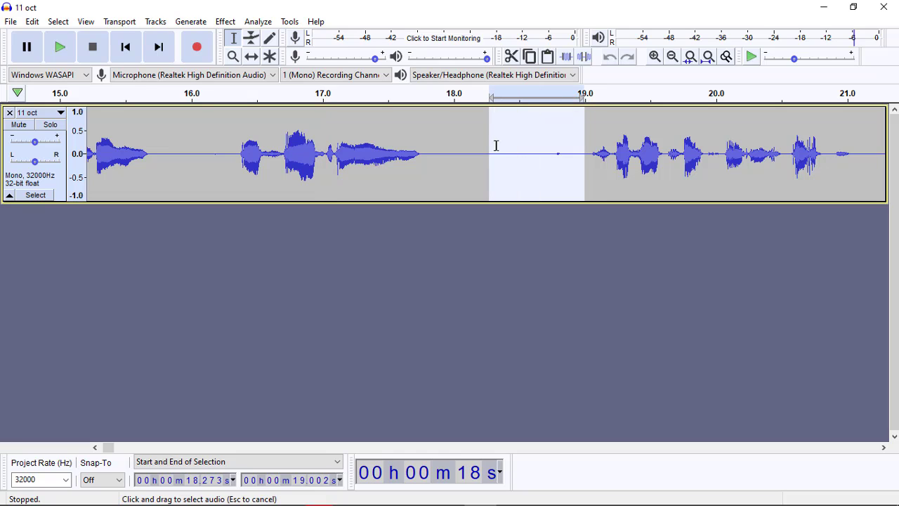
key("Delete")
left_click(496, 145)
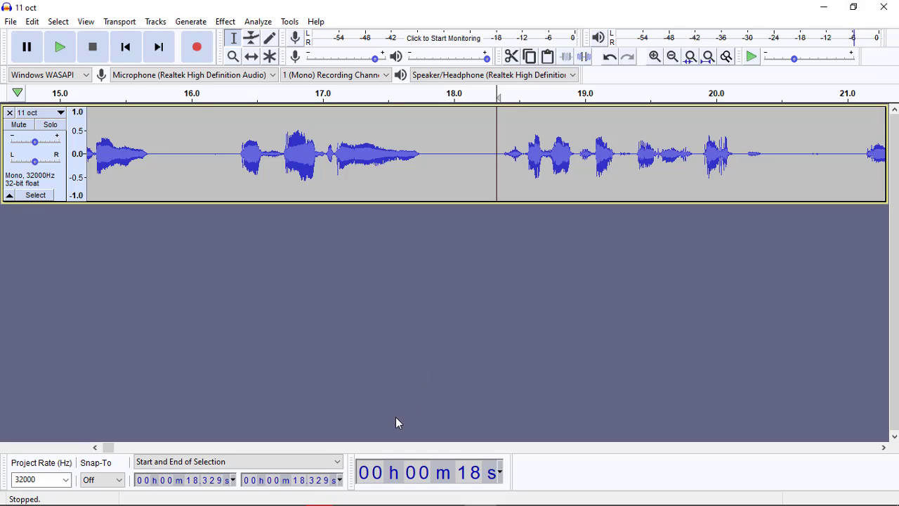
Step: Delete the silent opening of the track up to about 2.81 s and shift the remaining audio to start at about 2 s
left_click_drag(106, 448, 94, 451)
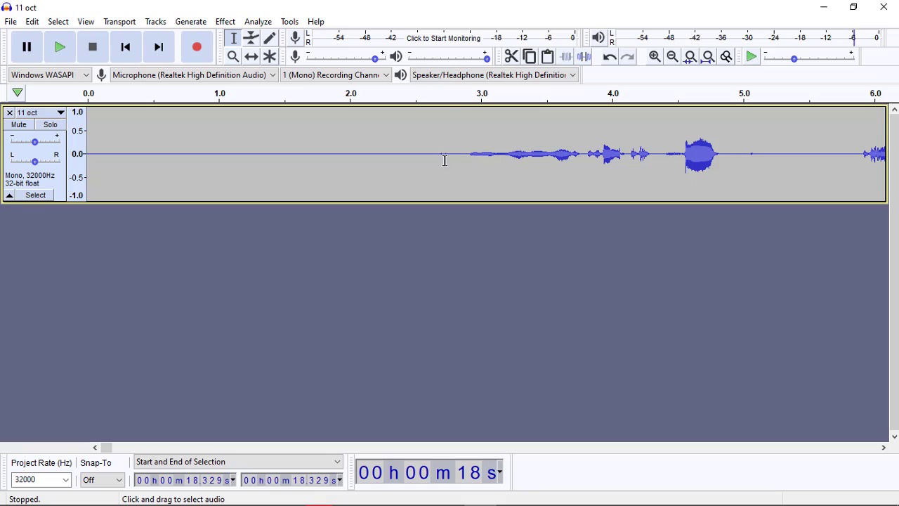
left_click(445, 160)
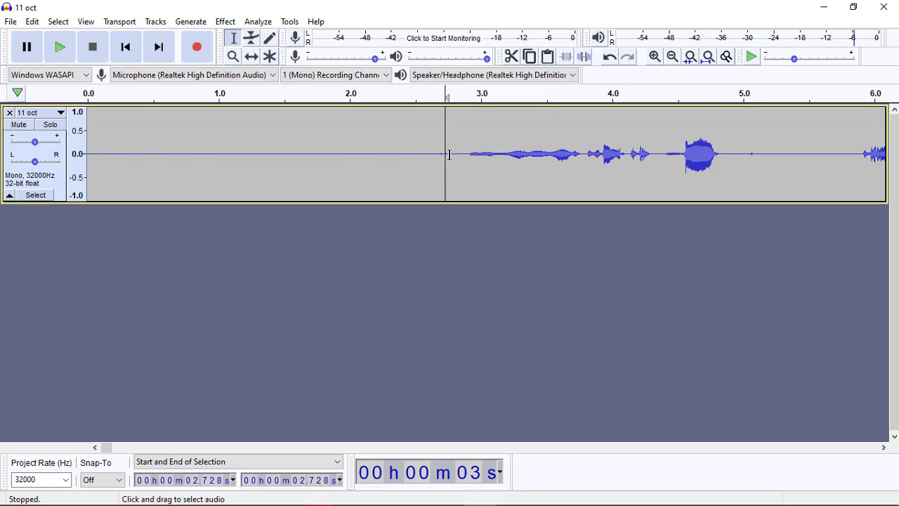
left_click_drag(455, 152, 51, 148)
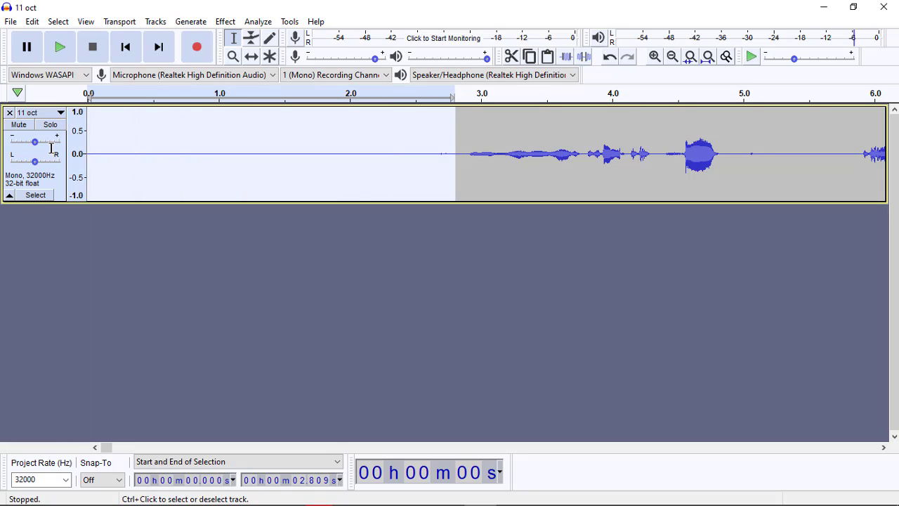
key("Delete")
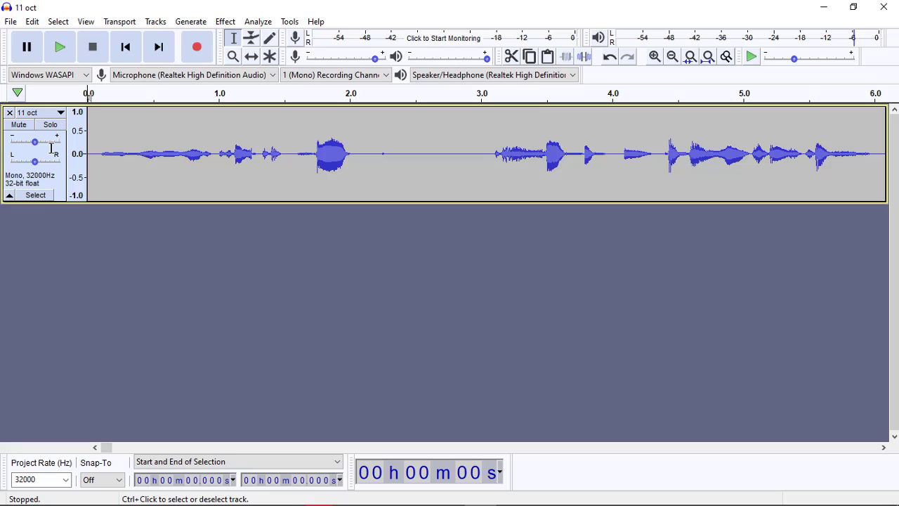
left_click(252, 56)
left_click_drag(119, 183, 382, 156)
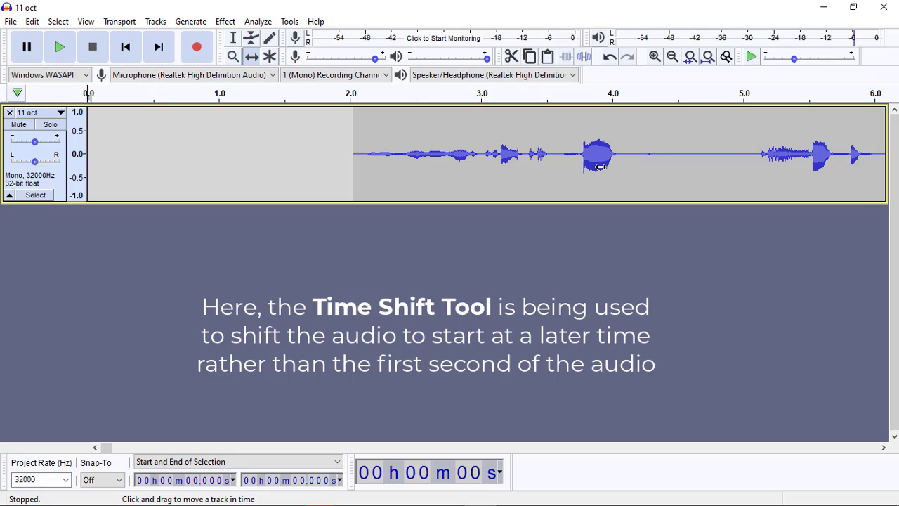
Step: Zoom out with the Zoom Tool until the entire 11 oct track can be examined
left_click(233, 58)
right_click(420, 171)
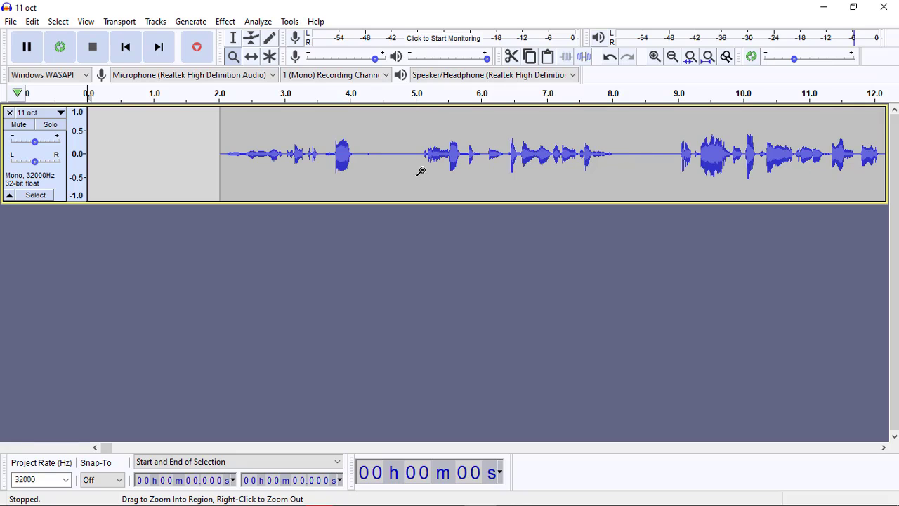
right_click(420, 170)
right_click(421, 170)
right_click(421, 171)
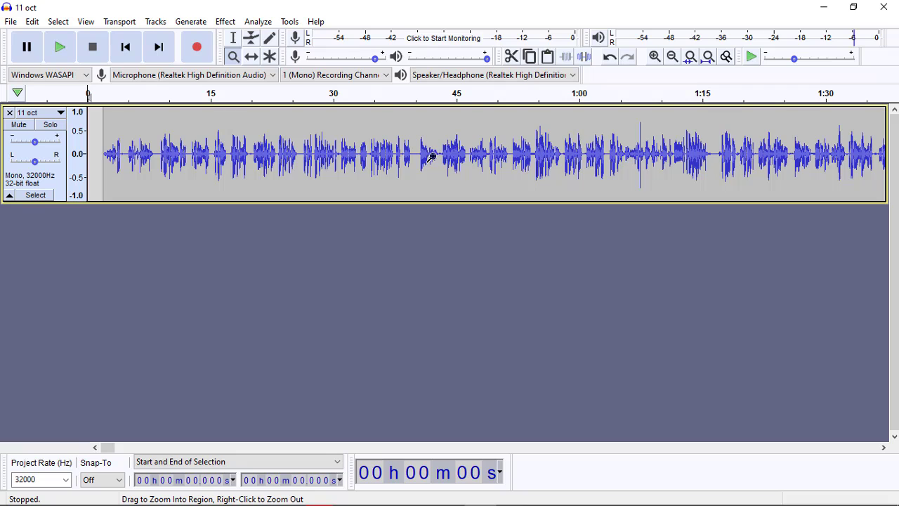
key("shift")
left_click(458, 158, "shift")
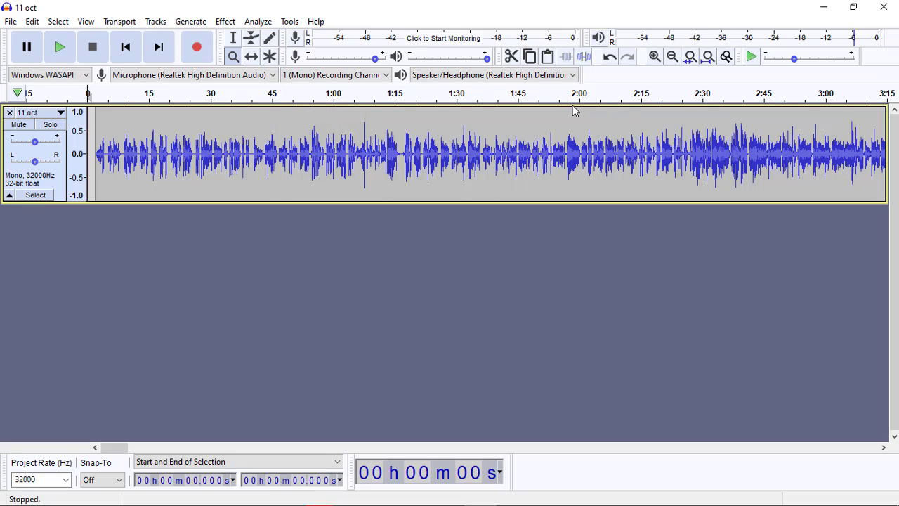
right_click(474, 180)
right_click(474, 180)
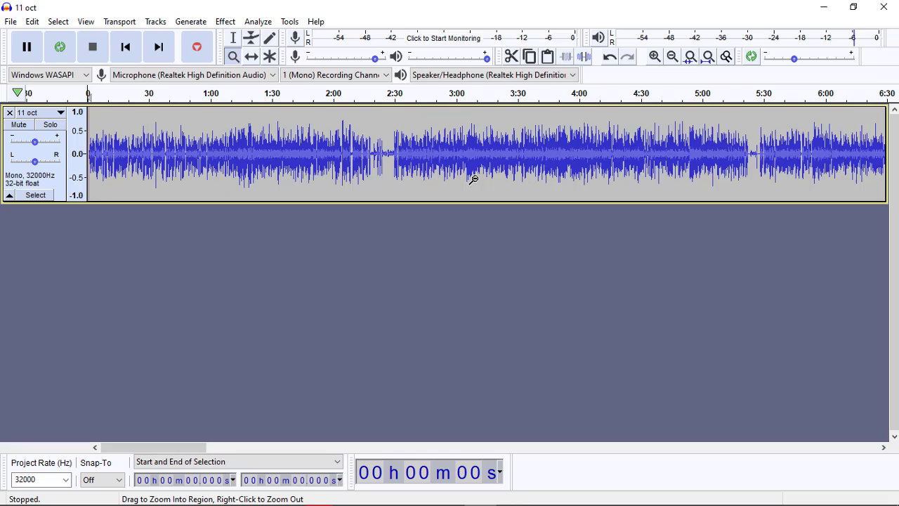
right_click(474, 180)
right_click(474, 180)
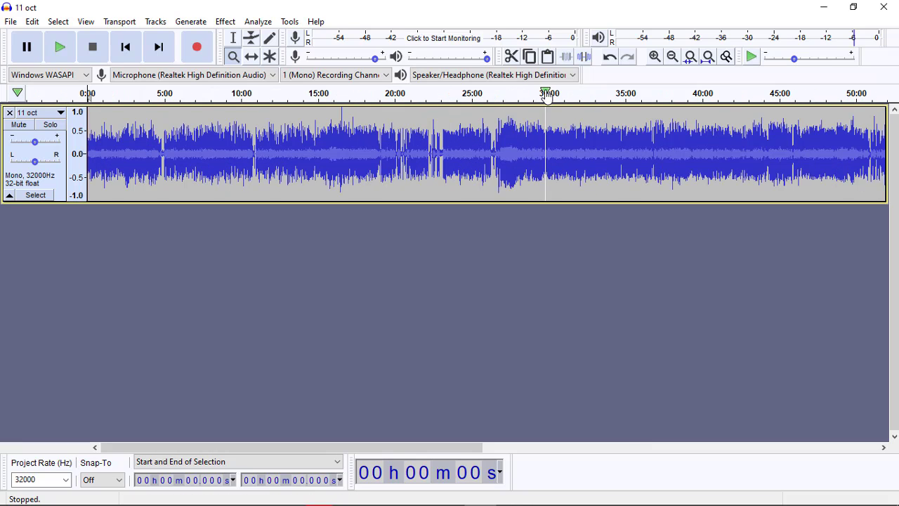
right_click(612, 169, "shift")
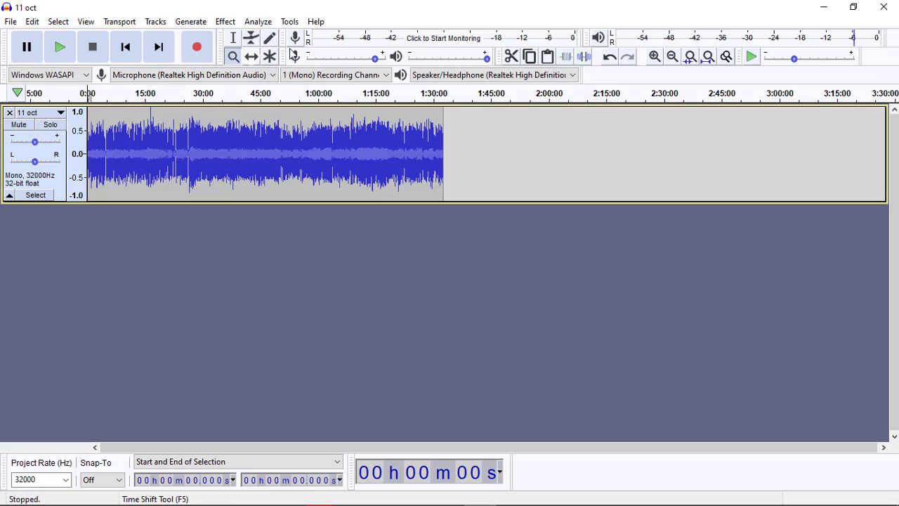
Step: Import the "Intro MFCI raw" MP3 from the MFCI Audio Important Resources folder into the project as a second track
left_click(828, 6)
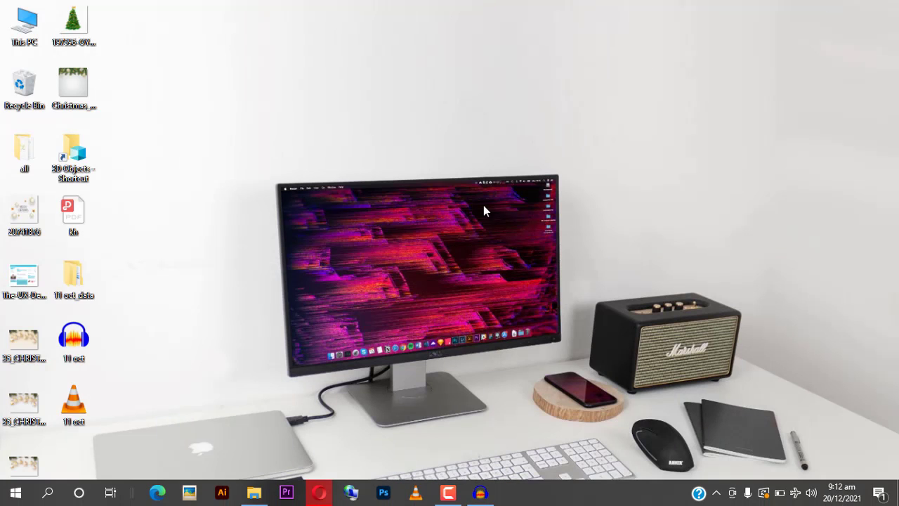
left_click(258, 493)
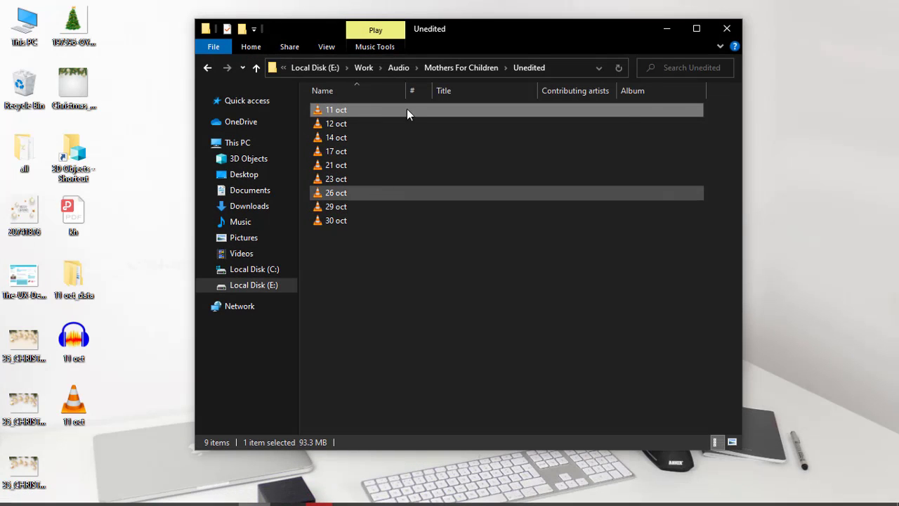
left_click(475, 68)
double_click(499, 118)
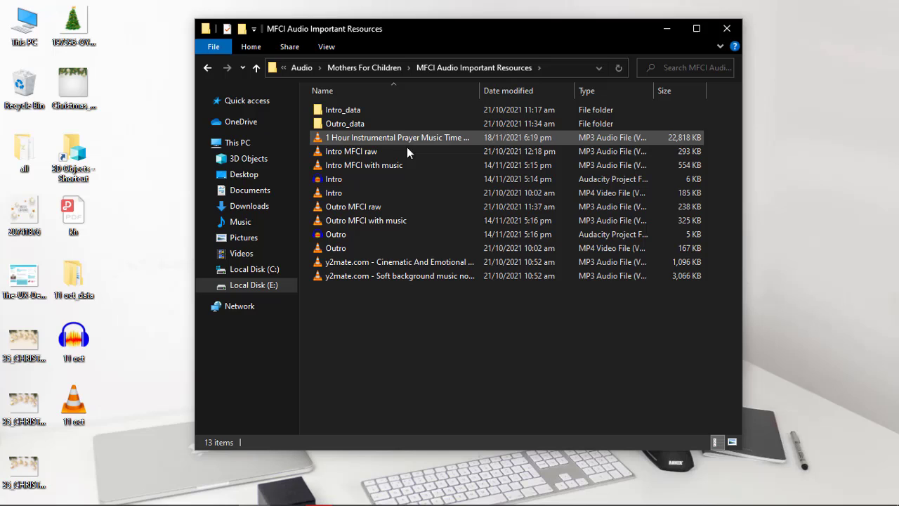
left_click(365, 154)
left_click_drag(344, 154, 92, 256)
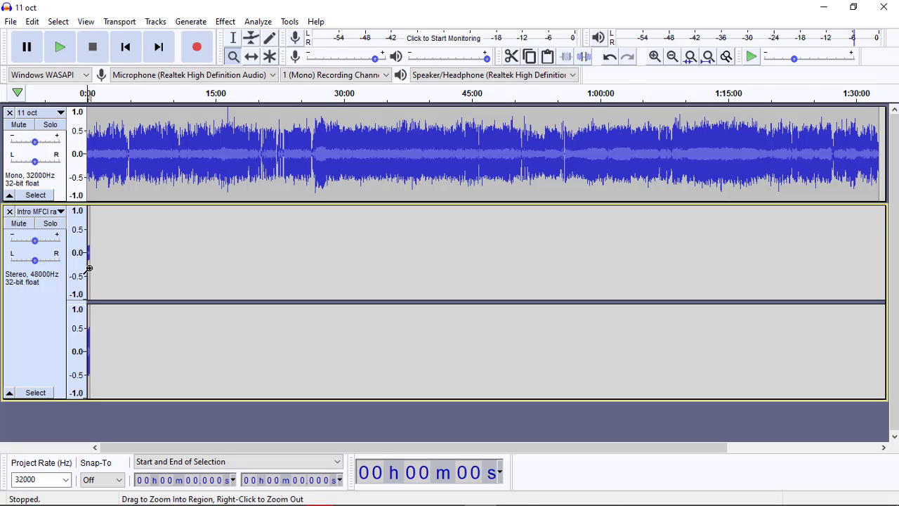
Step: Magnify the beginning of both tracks until the whole Intro MFCI raw clip can be examined second by second
left_click(87, 268)
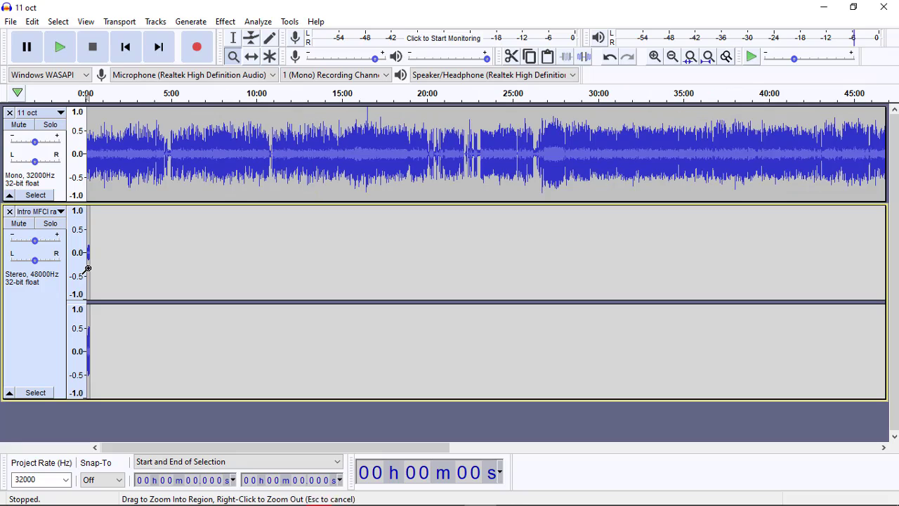
left_click(87, 268)
left_click(87, 269)
left_click(88, 269)
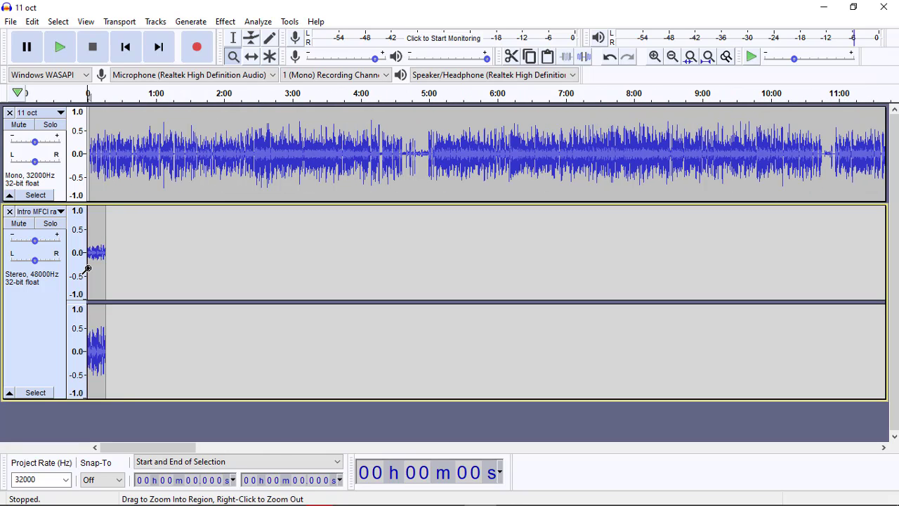
right_click(87, 268)
left_click(88, 268)
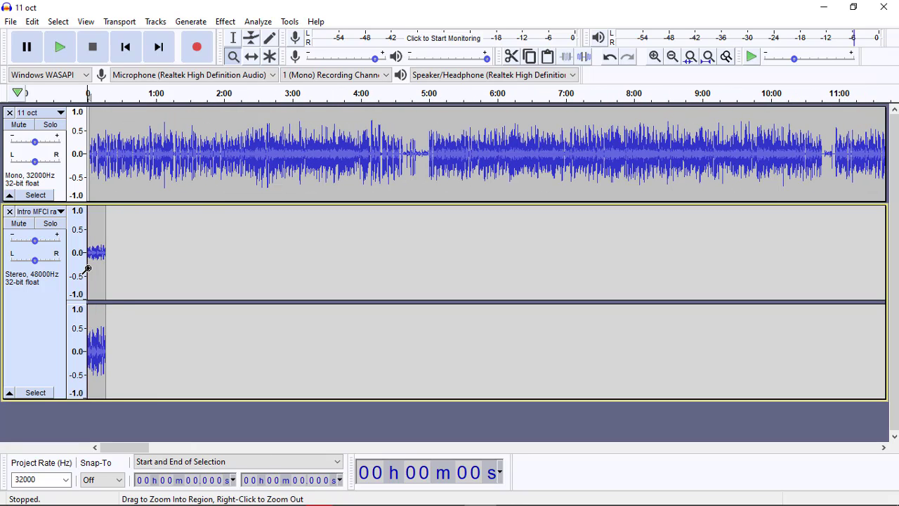
left_click(87, 268)
left_click(87, 268)
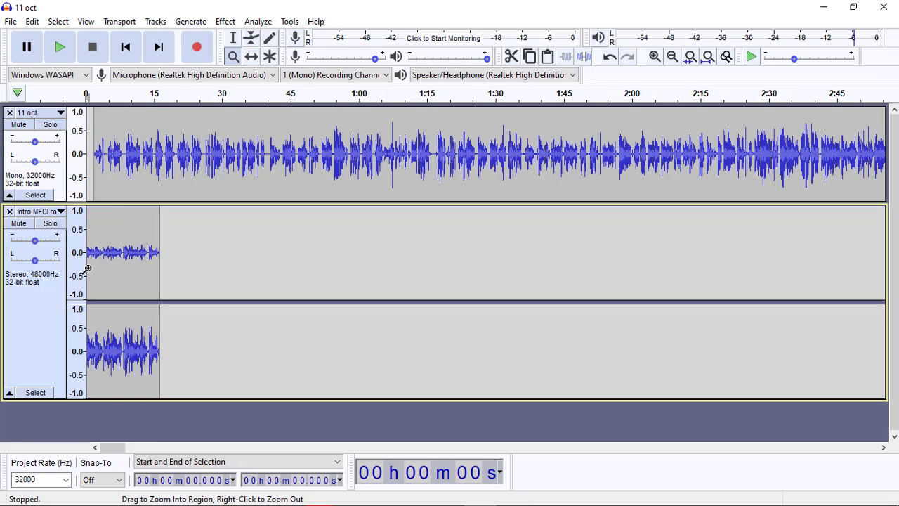
left_click(87, 268)
left_click(87, 268)
Step: Play both tracks together from the very start of the project to hear how they overlap, and stop playback
key("F1")
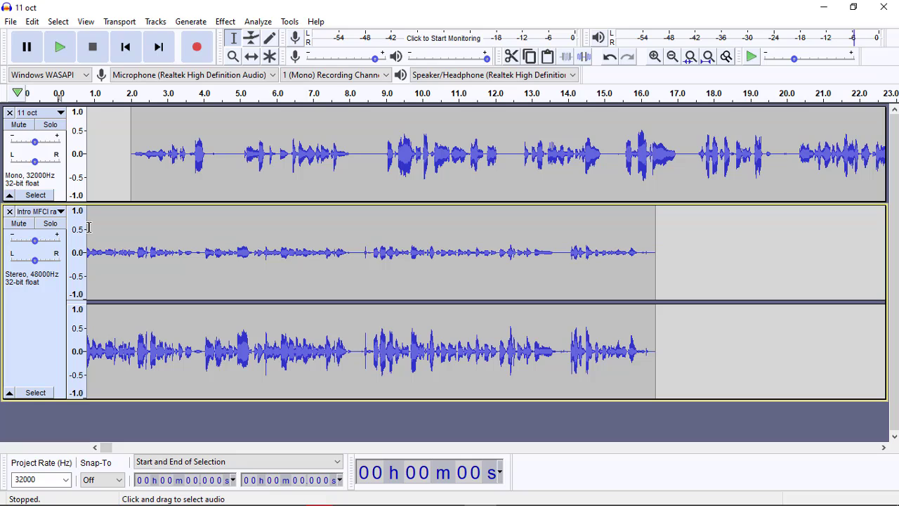
left_click(89, 227)
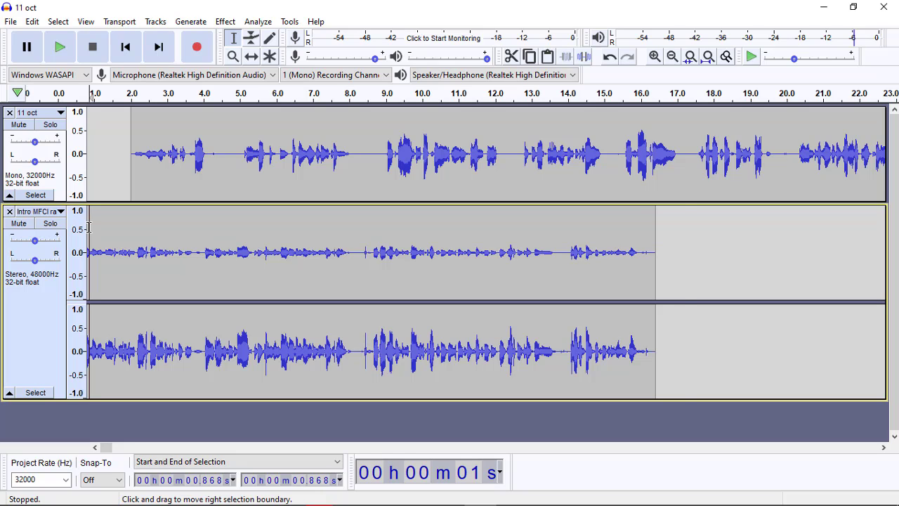
key("Home")
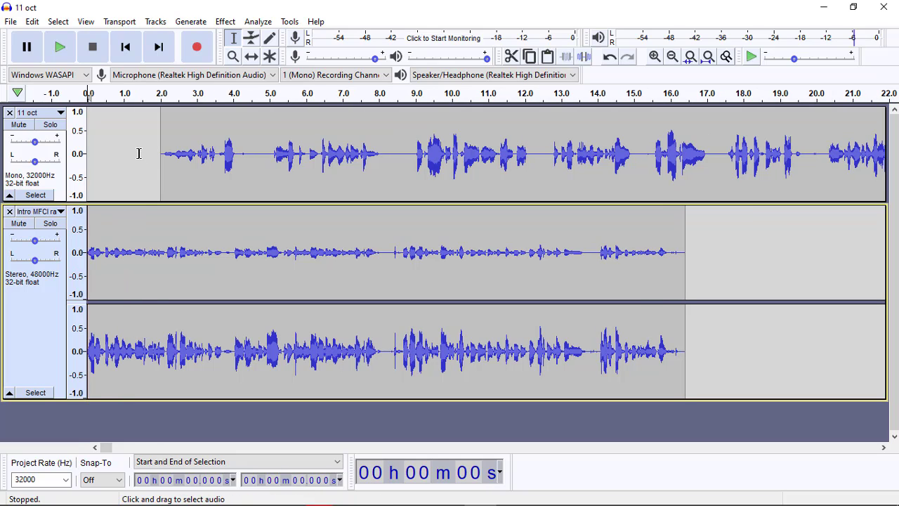
key("space")
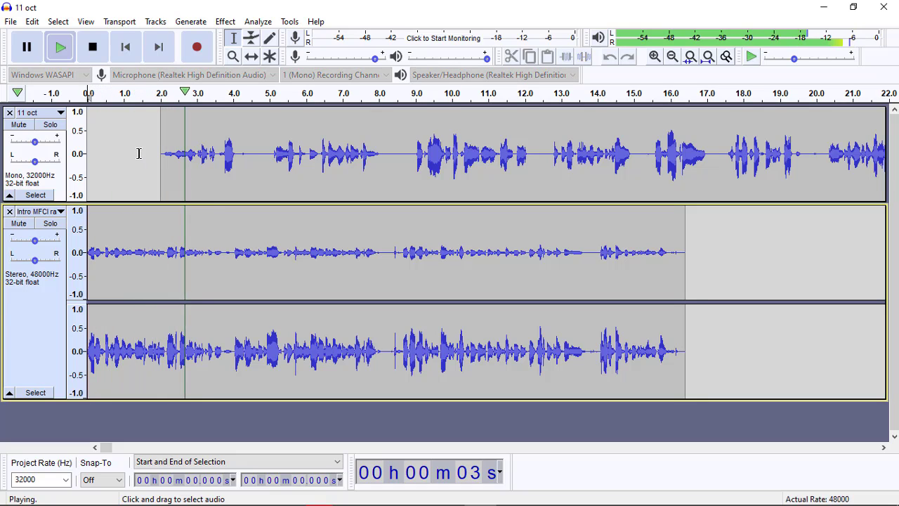
key("space")
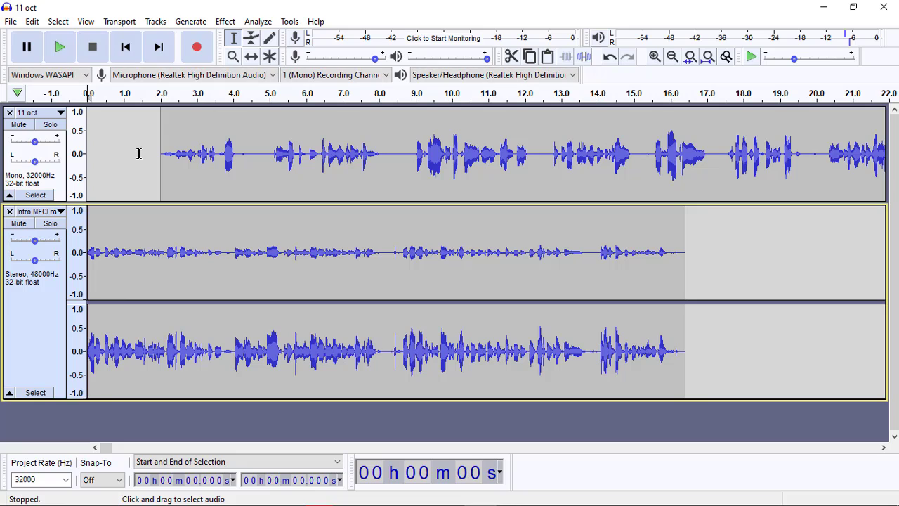
Step: Shift the 11 oct track so it starts where the intro clip ends, at about 16.4 s
left_click(252, 60)
left_click_drag(189, 178, 687, 191)
Step: Play from about 0.33 s through the join between the intro and the 11 oct recording, adjusting the system volume for listening
key("XF86AudioLowerVolume")
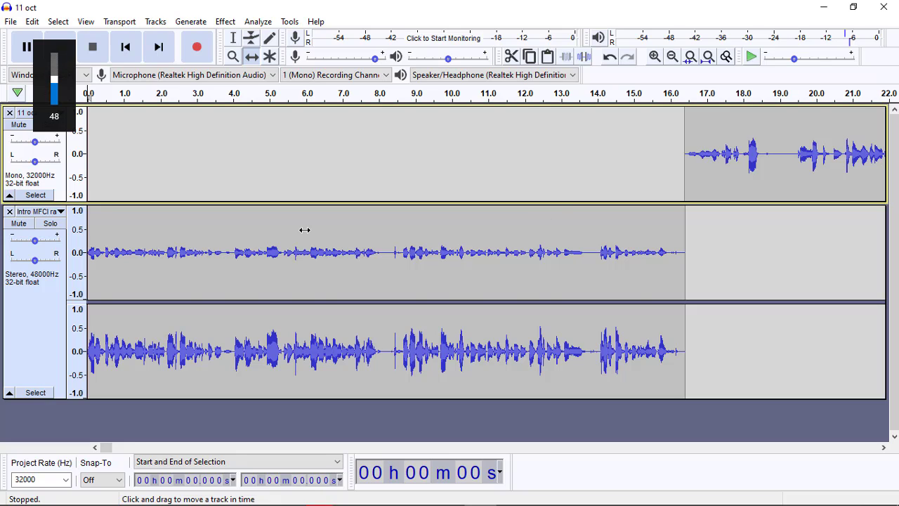
left_click(233, 38)
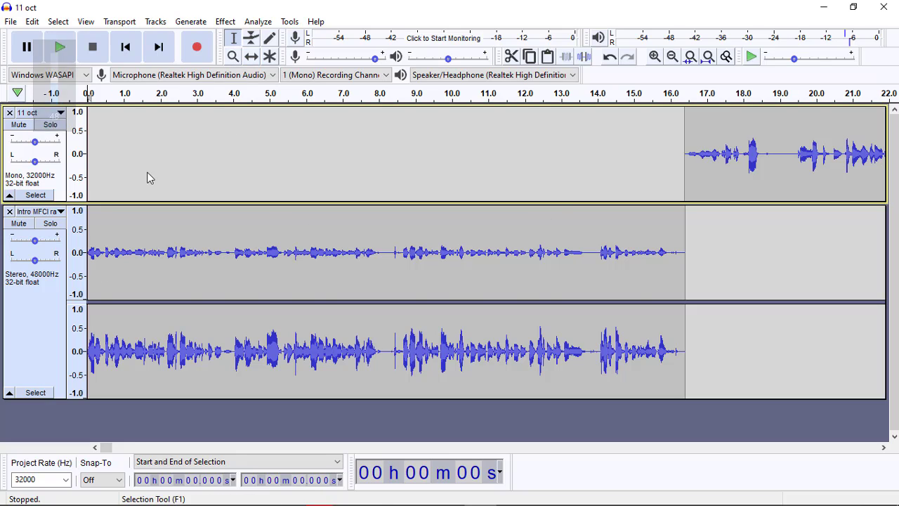
left_click(99, 259)
key("space")
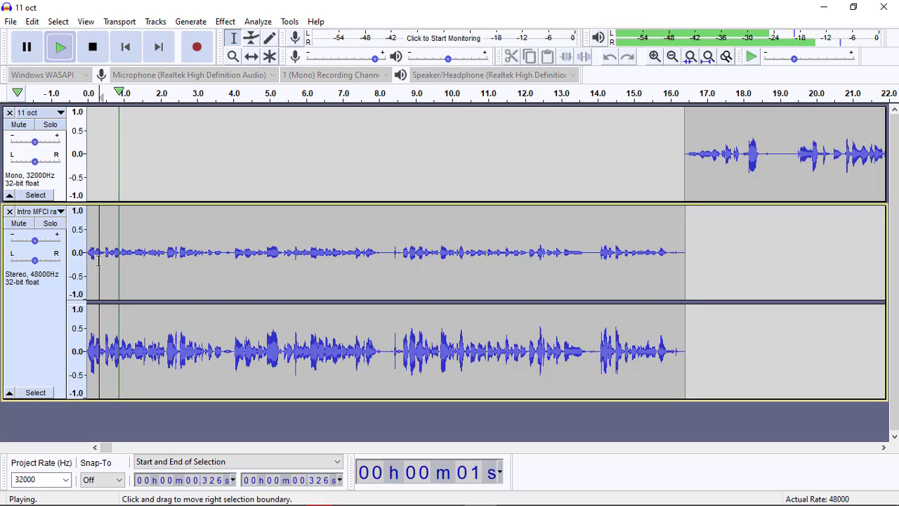
key("XF86AudioRaiseVolume")
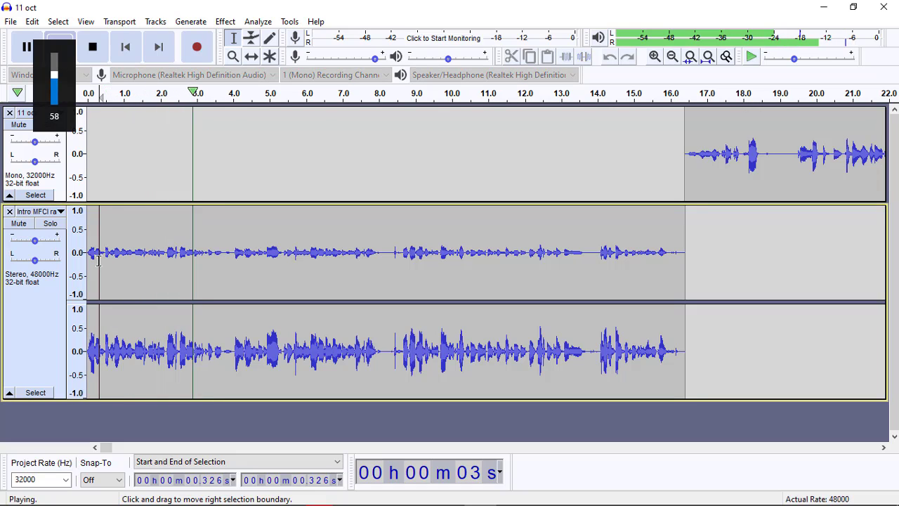
key("XF86AudioRaiseVolume")
key("XF86AudioRaiseVolume")
key("XF86AudioRaiseVolume")
key("XF86AudioRaiseVolume")
key("XF86AudioRaiseVolume")
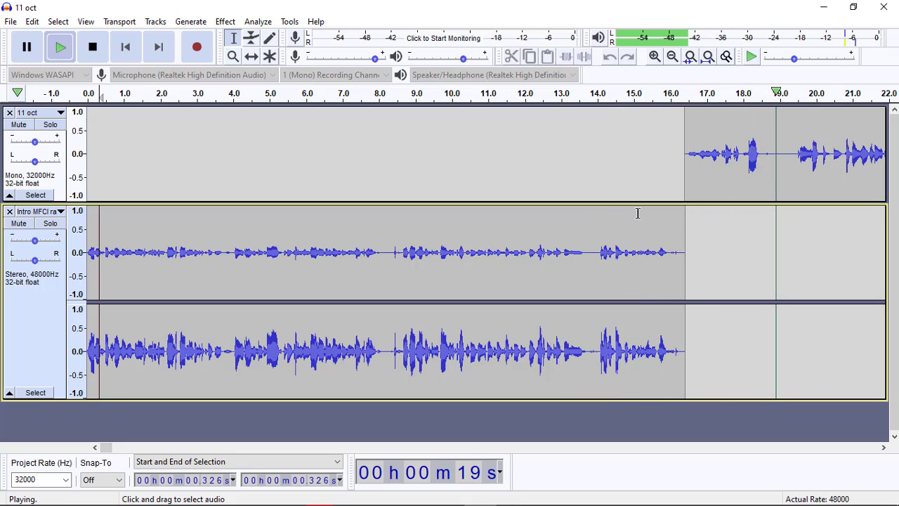
key("space")
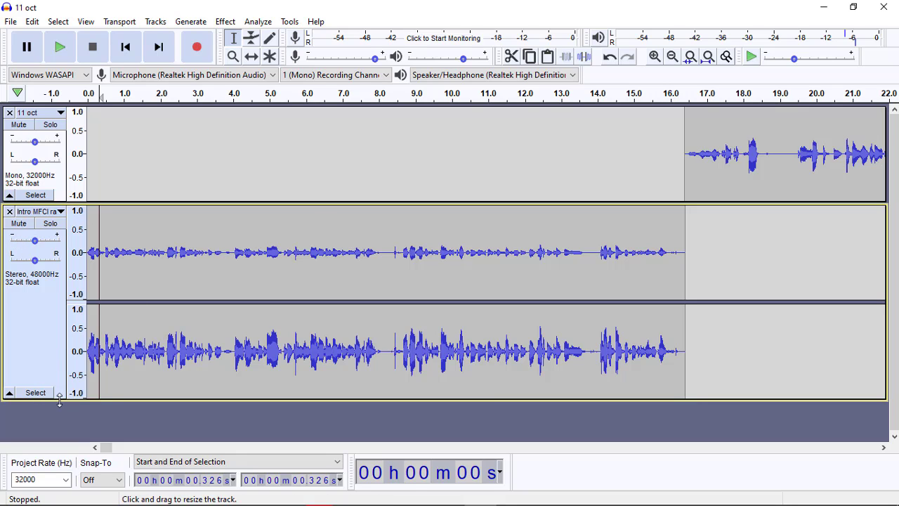
Step: Reduce the intro track's display height and import the "1 Hour Instrumental Prayer Music Time" MP3 from MFCI Audio Important Resources as a third track
left_click_drag(60, 399, 61, 310)
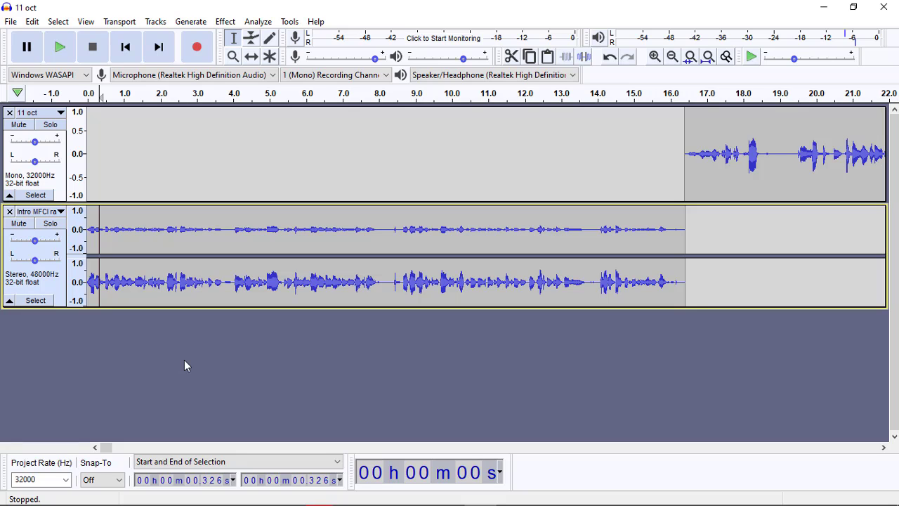
left_click(823, 6)
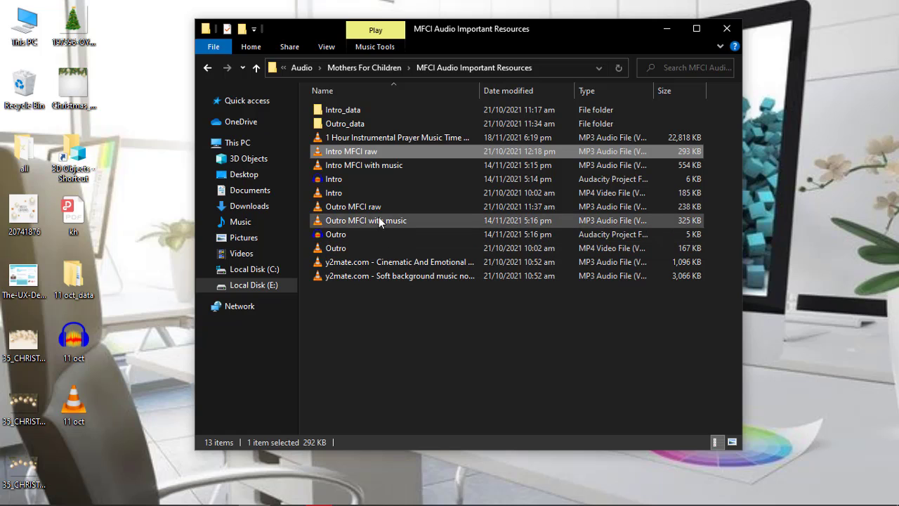
left_click(380, 137)
left_click_drag(397, 137, 81, 367)
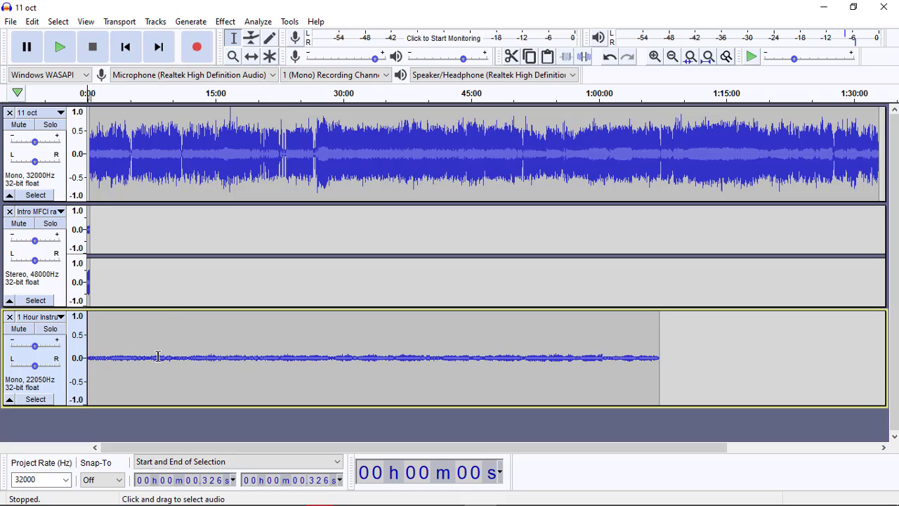
Step: Play the opening of all three tracks from about 0.33 s to check how loud the instrumental music is under the intro
left_click(233, 56)
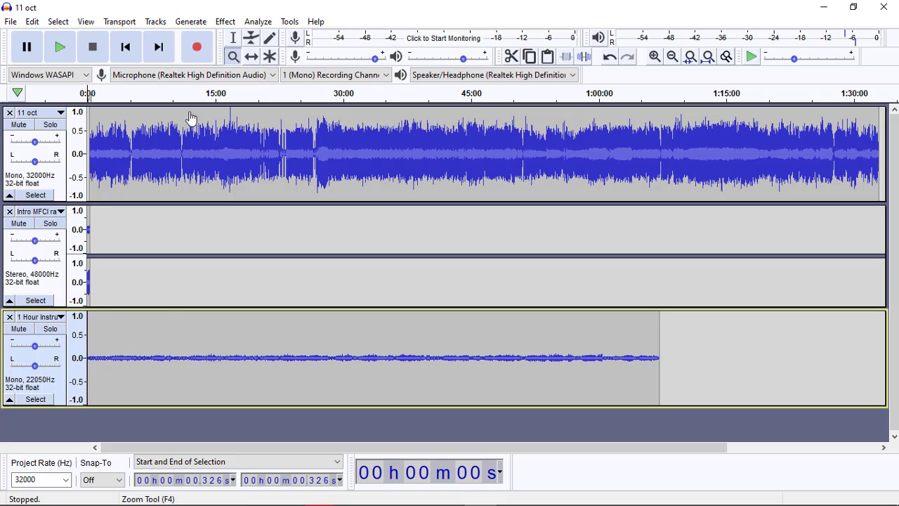
left_click(103, 324)
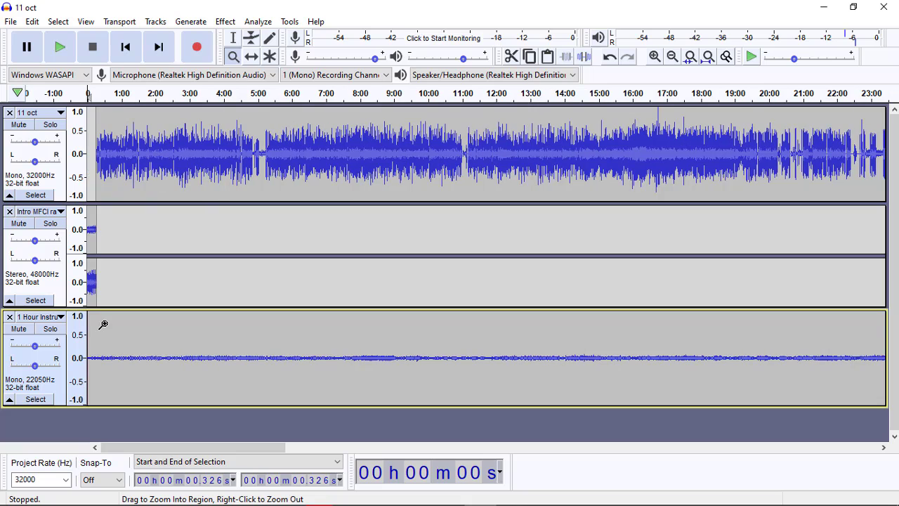
left_click(103, 325)
scroll(102, 325, "left", 3)
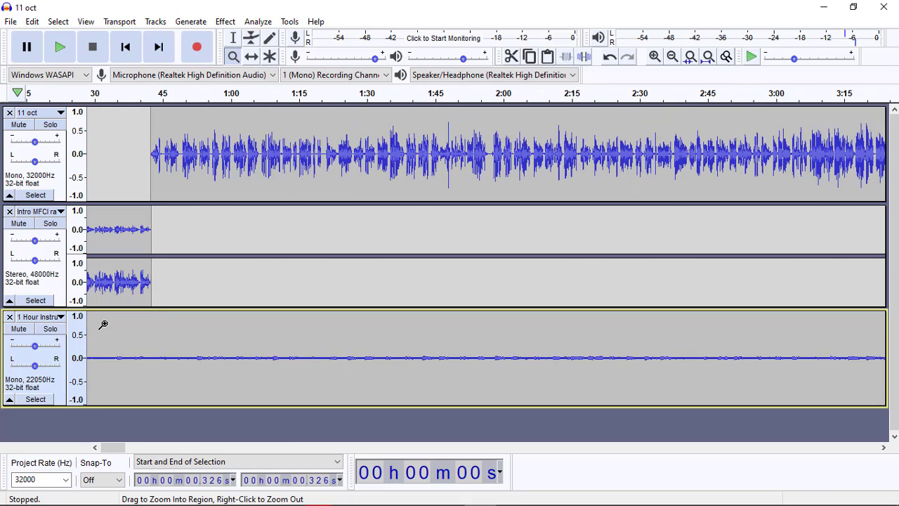
left_click(103, 325)
left_click(102, 325)
scroll(102, 325, "left", 3)
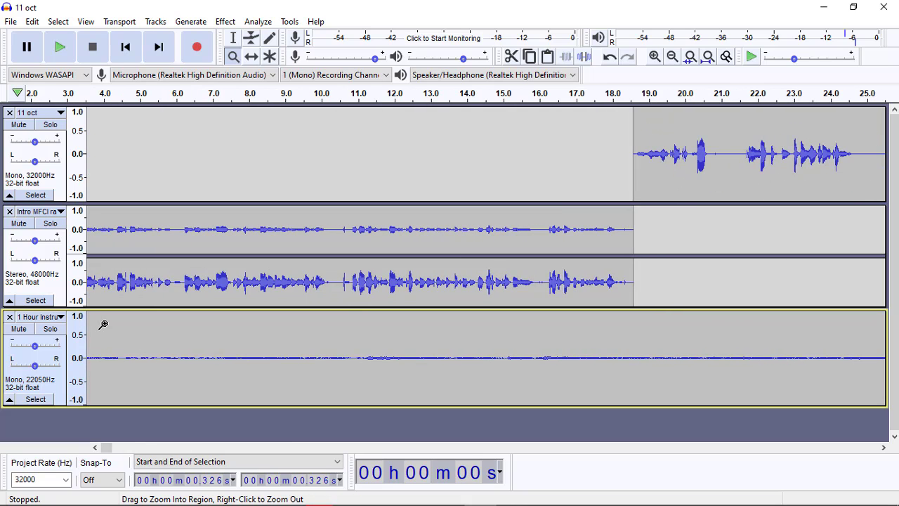
right_click(103, 324)
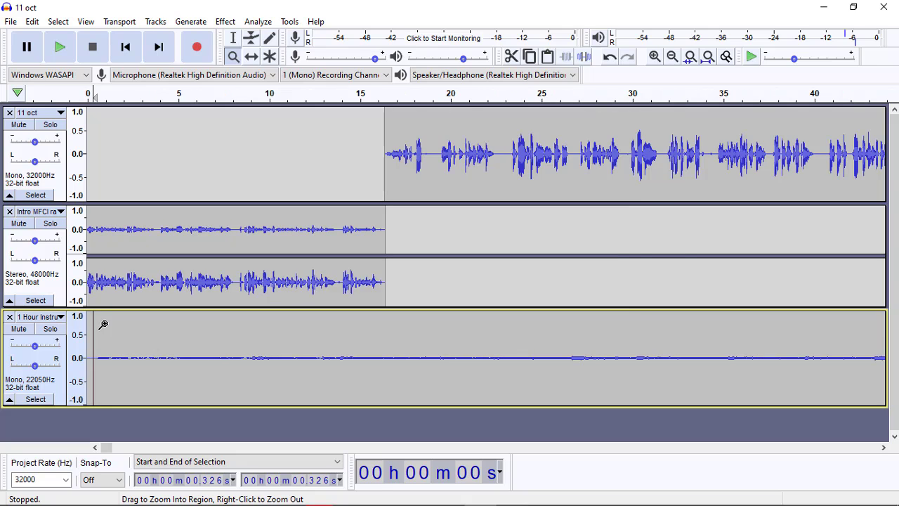
key("space")
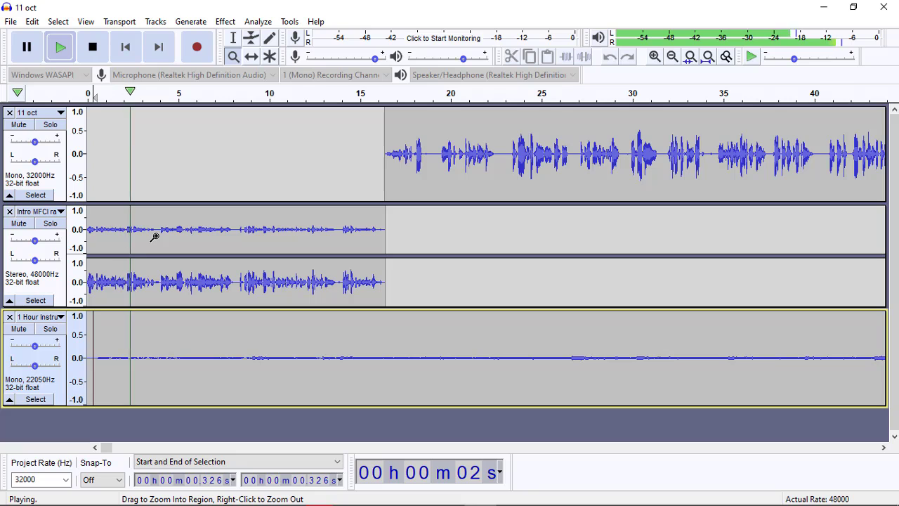
key("space")
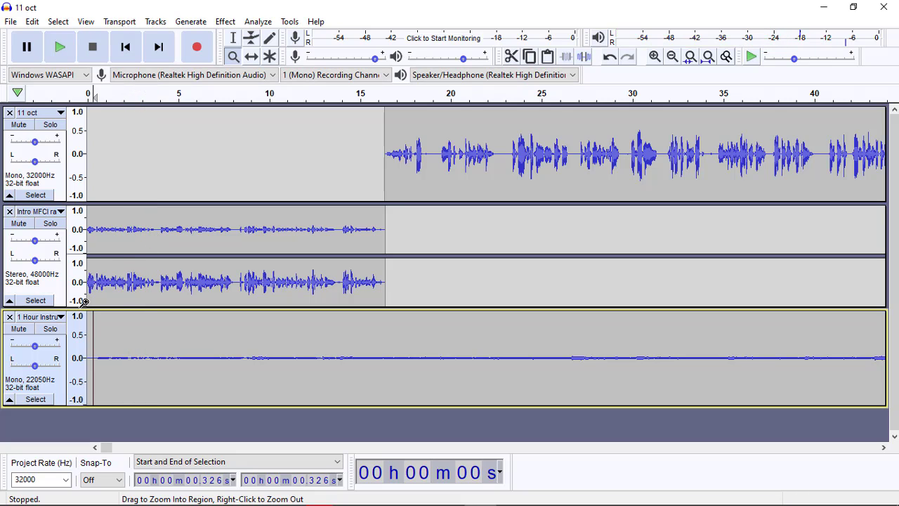
Step: Raise the instrumental music track's gain moderately and play the opening of the mix to check the balance
left_click_drag(36, 349, 50, 349)
left_click(127, 350)
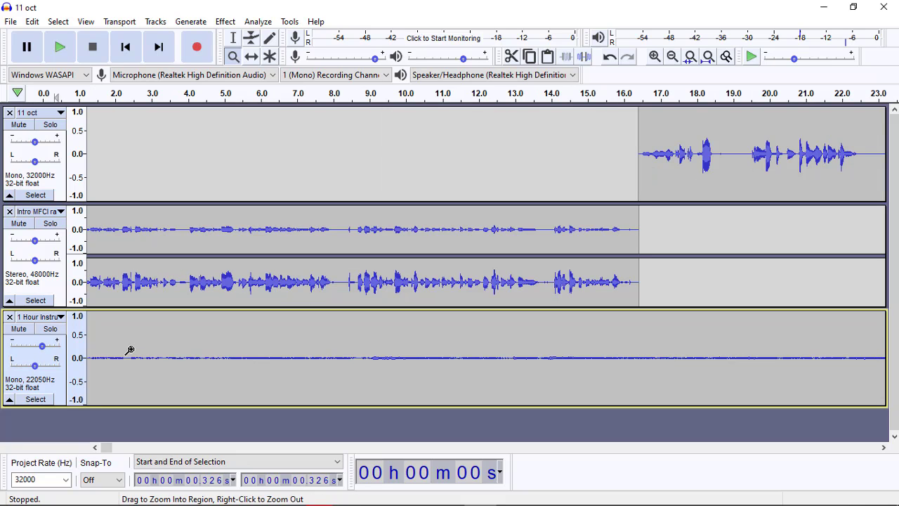
left_click(130, 350)
scroll(130, 350, "left", 4)
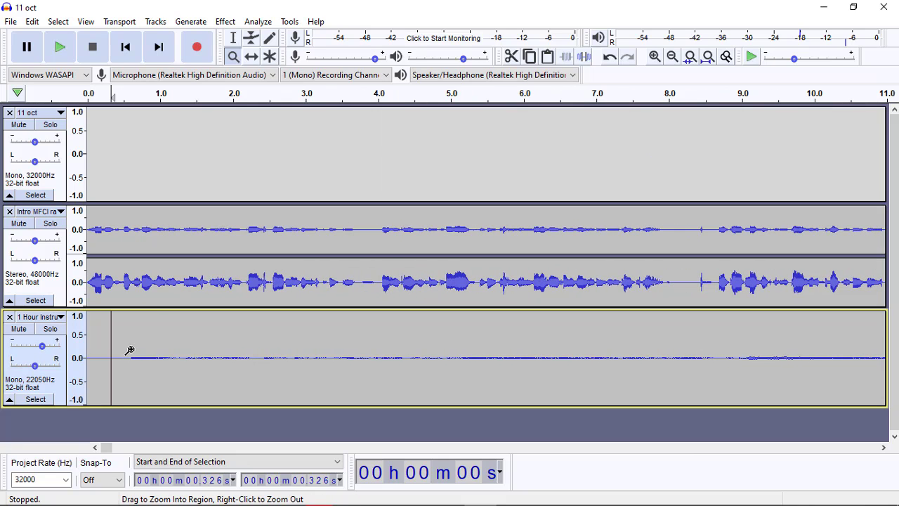
key("space")
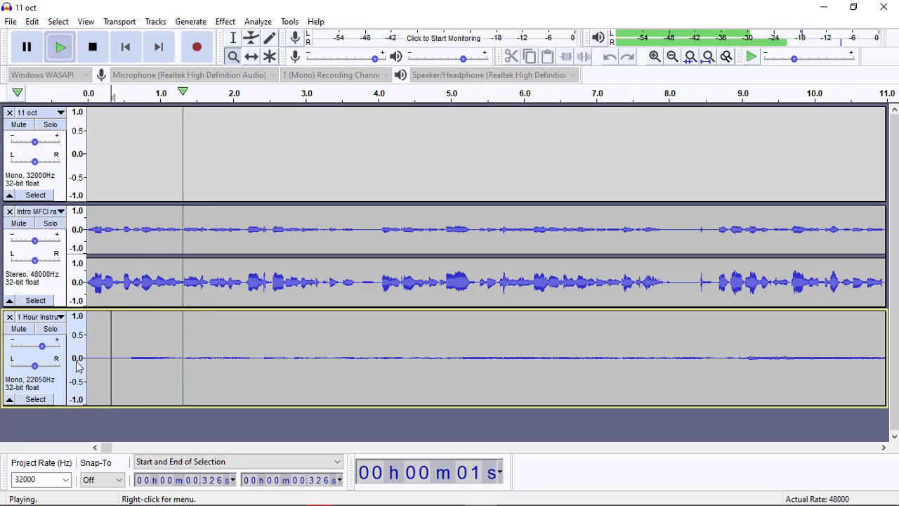
key("space")
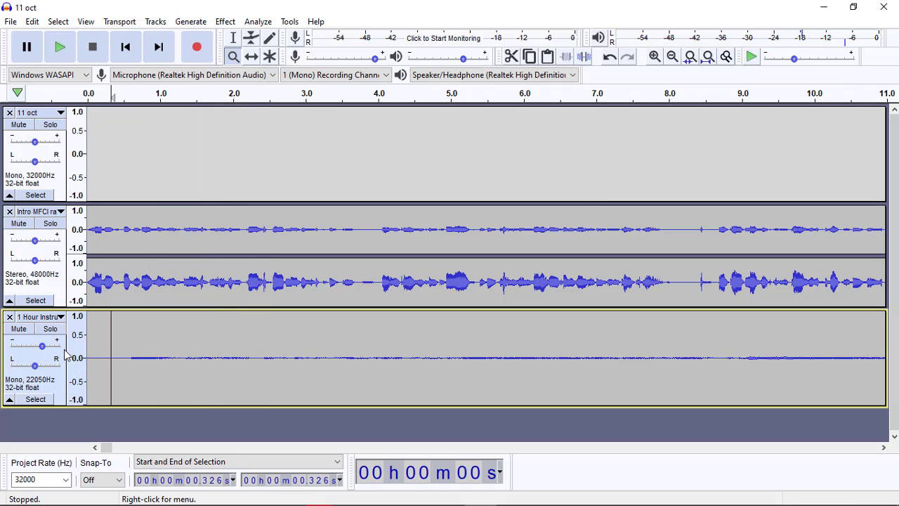
Step: Raise the instrumental music track's gain to about +29 dB and play the mix from about 0.33 s to check the balance
left_click_drag(42, 346, 55, 351)
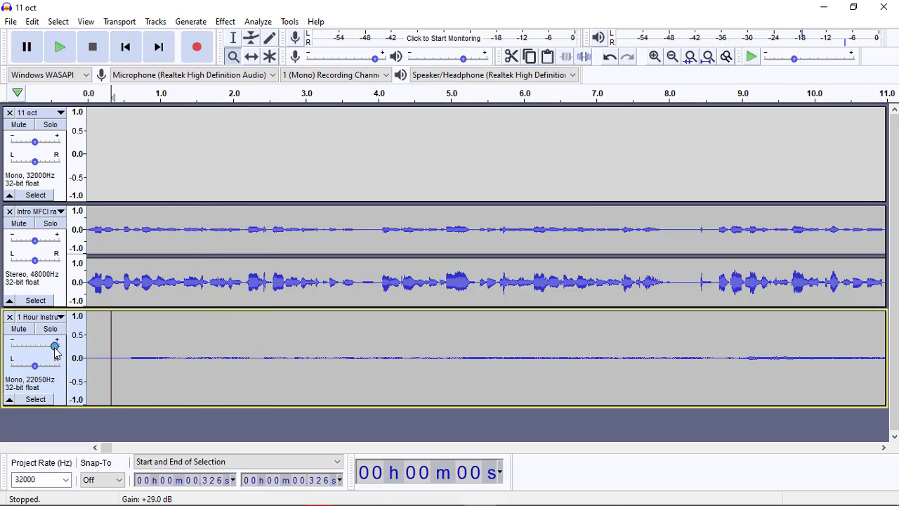
mouse_move(51, 352)
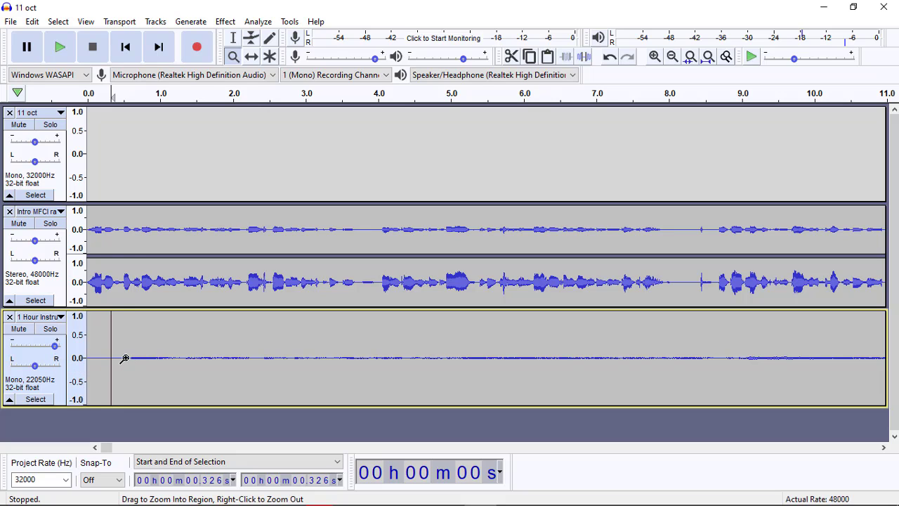
key("space")
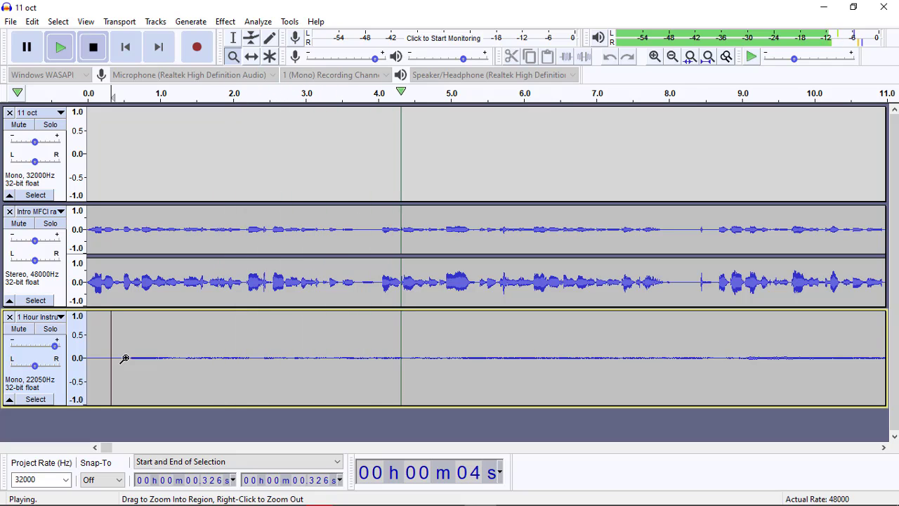
key("space")
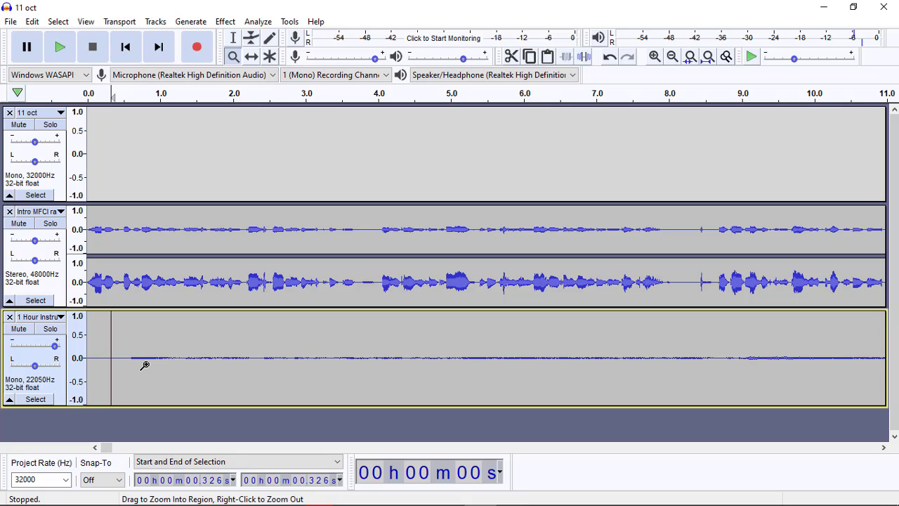
key("space")
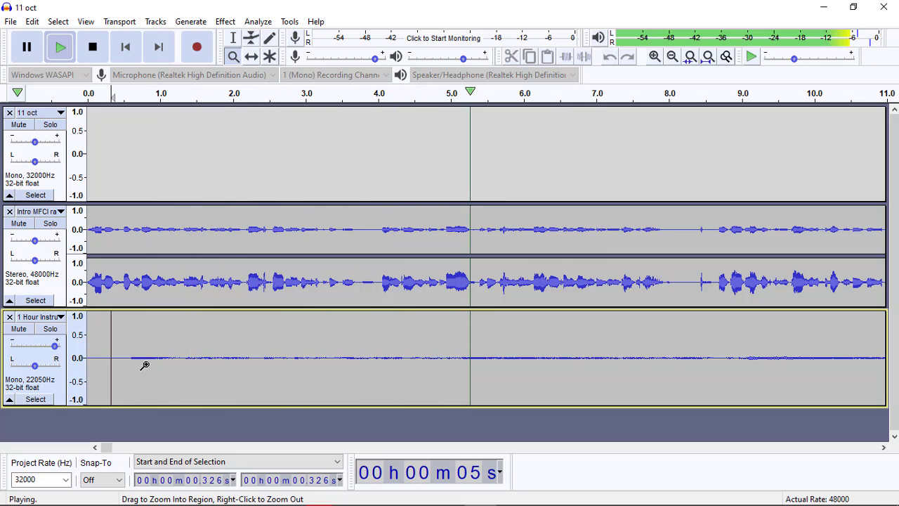
key("space")
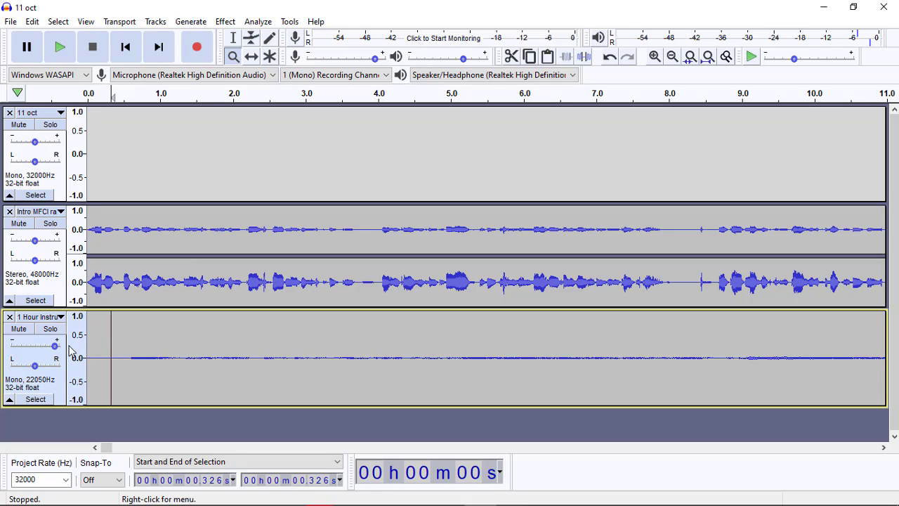
Step: Lower the instrumental music track's gain to a moderate boost and play the mix from about 0.33 s to check the balance
left_click_drag(57, 350, 35, 351)
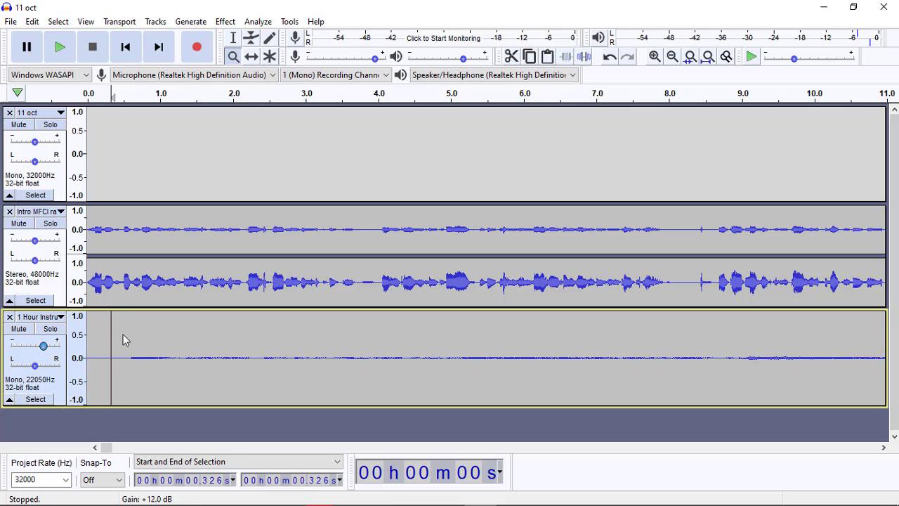
left_click(235, 40)
key("space")
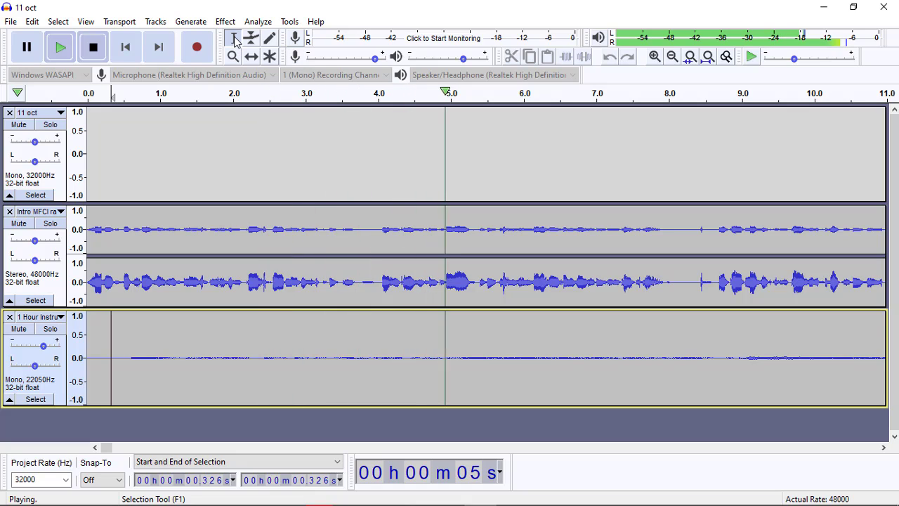
key("space")
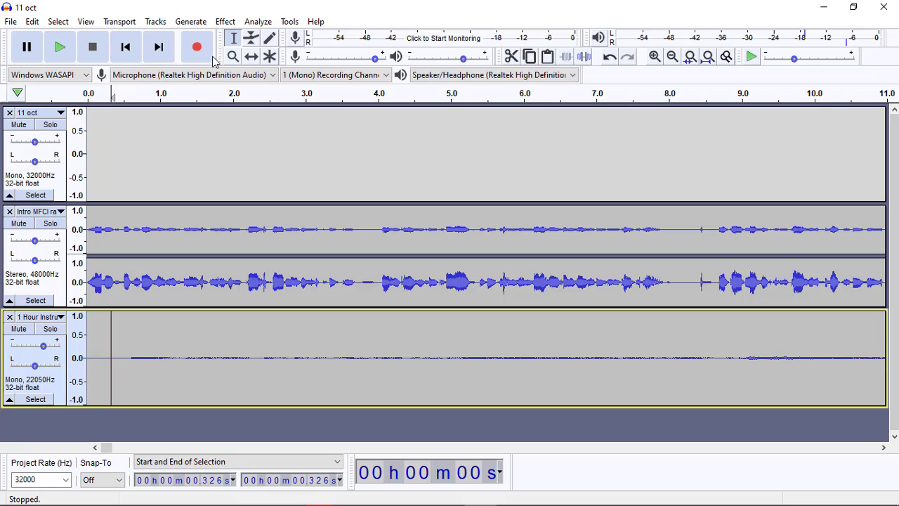
Step: Examine the full timeline to compare the length of the instrumental music track with the 11 oct recording
left_click(252, 57)
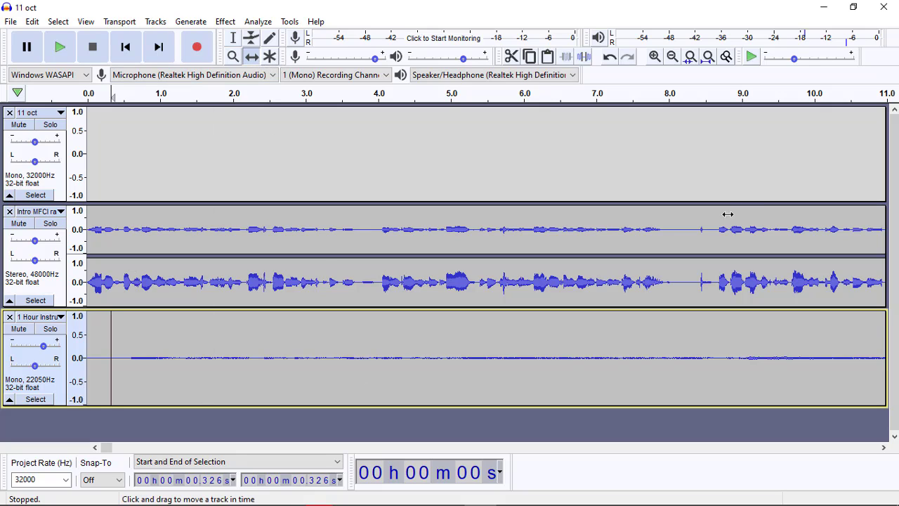
left_click(233, 57)
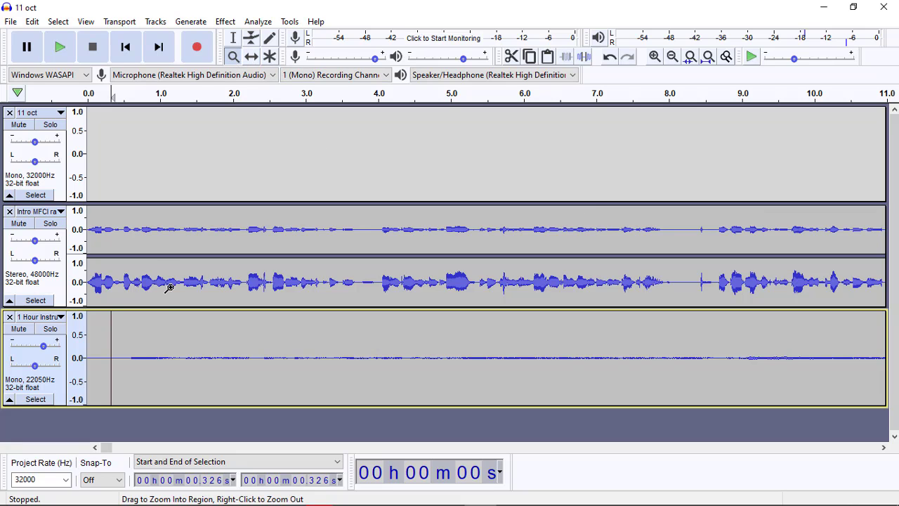
left_click(160, 356, "shift")
left_click(160, 356, "shift")
left_click(160, 357, "shift")
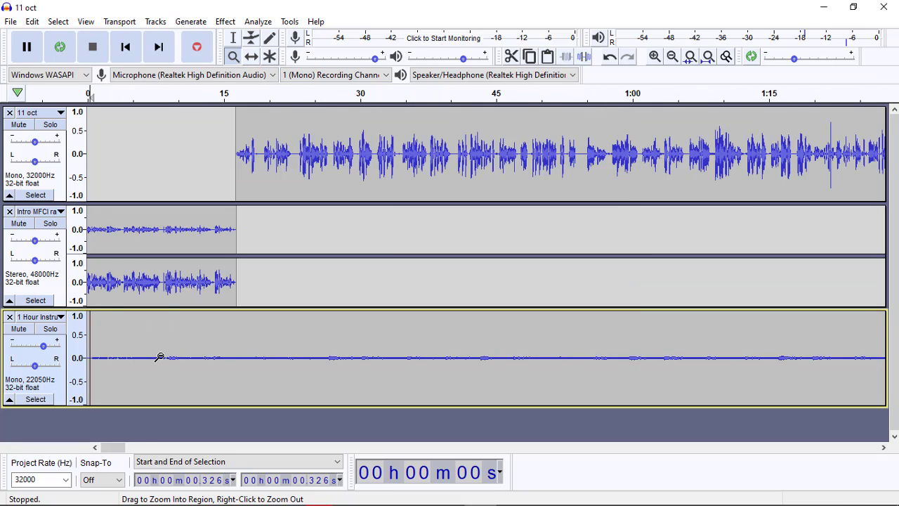
left_click(161, 357, "shift")
left_click(160, 356, "shift")
left_click(160, 357, "shift")
left_click(160, 357, "shift")
left_click(160, 357, "shift")
left_click(161, 357, "shift")
left_click(160, 356, "shift")
left_click(158, 357, "shift")
left_click(158, 357, "shift")
left_click(158, 357, "shift")
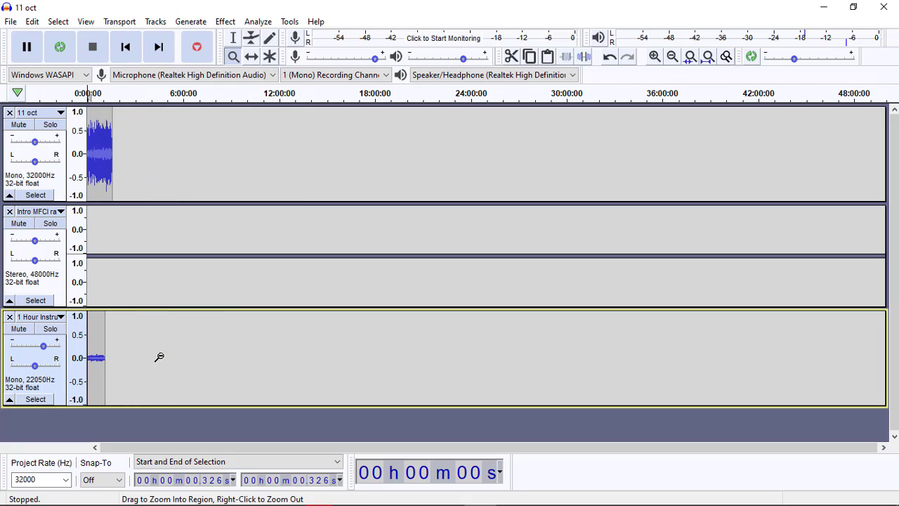
left_click(105, 351)
left_click(106, 352)
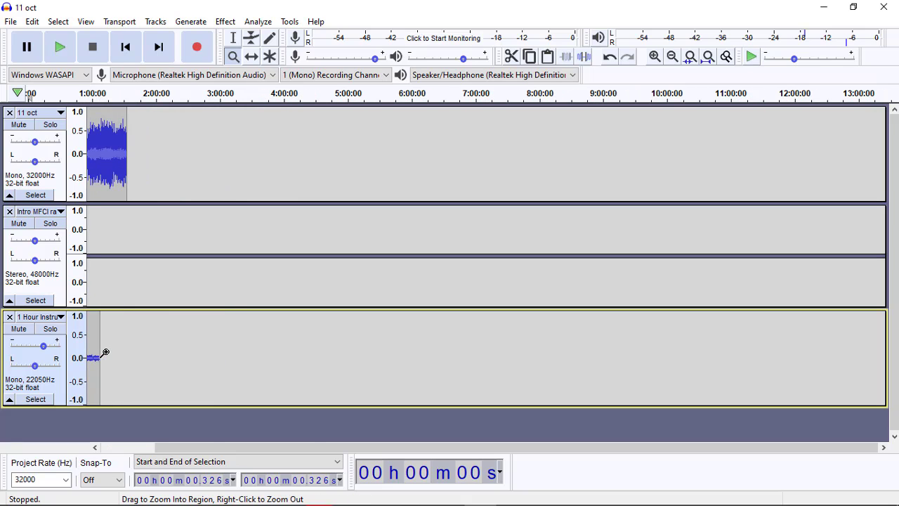
left_click(106, 351)
left_click(106, 352)
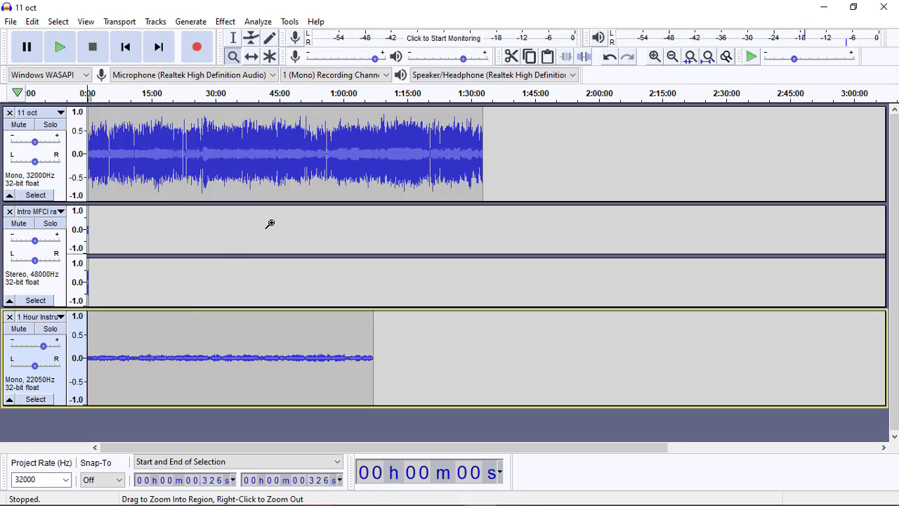
Step: Select the whole 11 oct recording and the whole instrumental music track in turn to compare their durations, then clear the selection
left_click(35, 195)
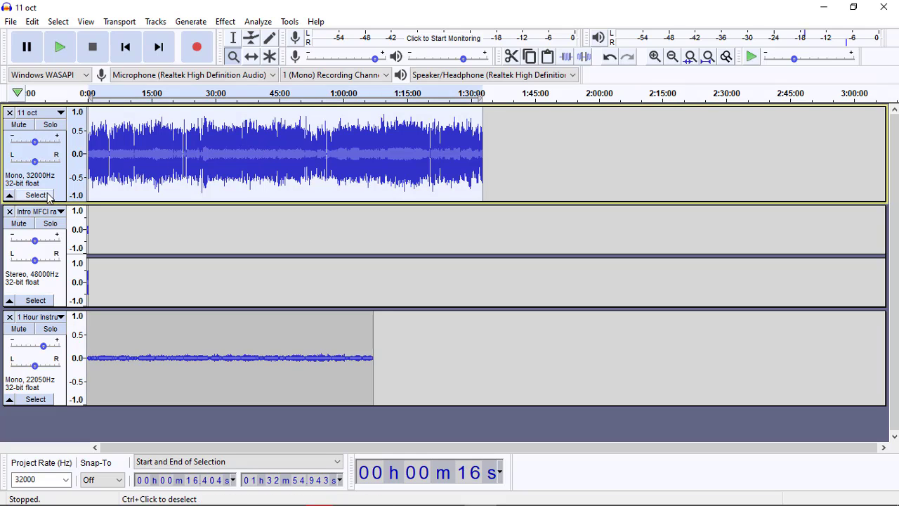
left_click(145, 155)
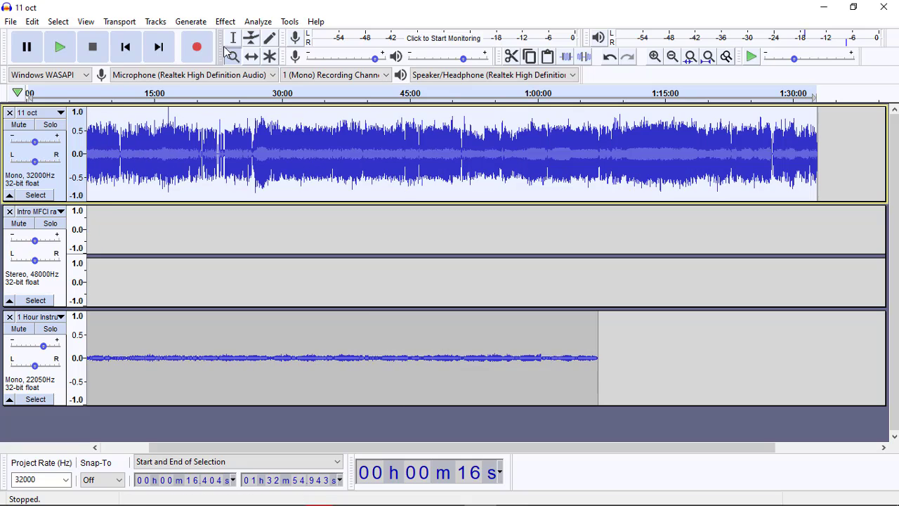
left_click(234, 38)
left_click(152, 159)
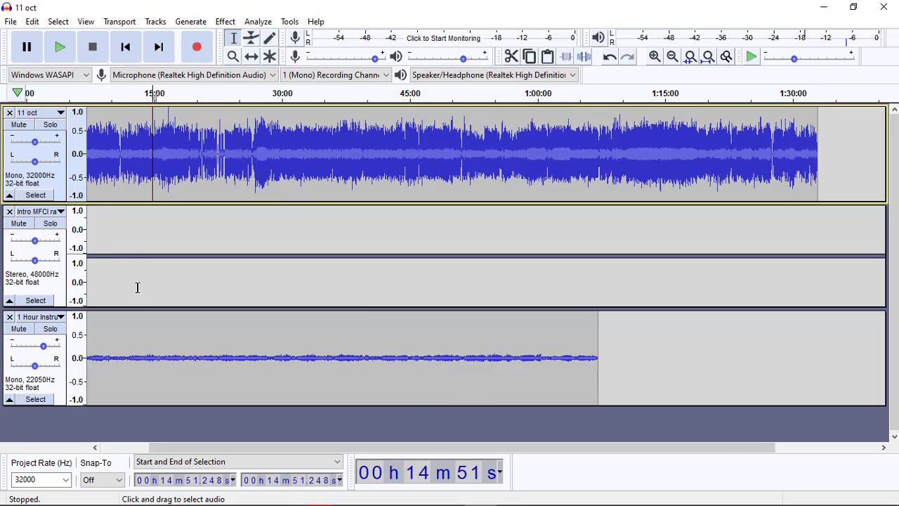
left_click(119, 360)
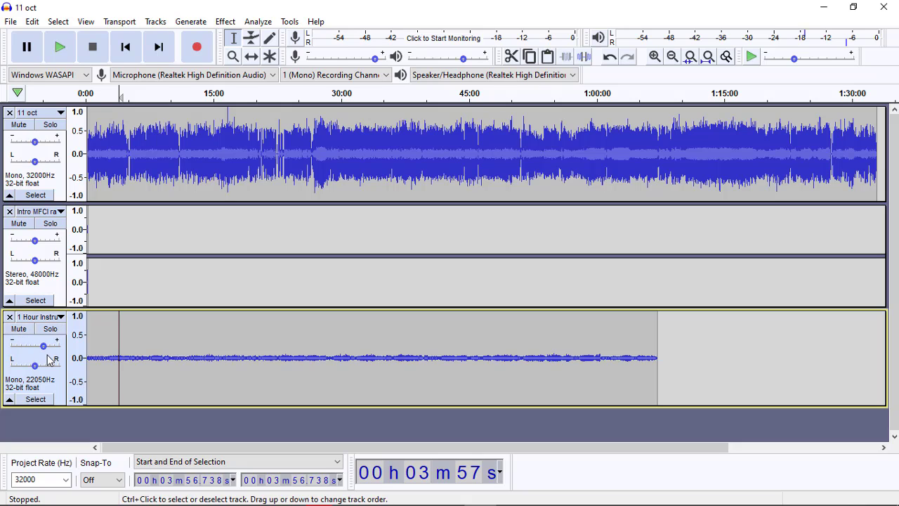
left_click(35, 399)
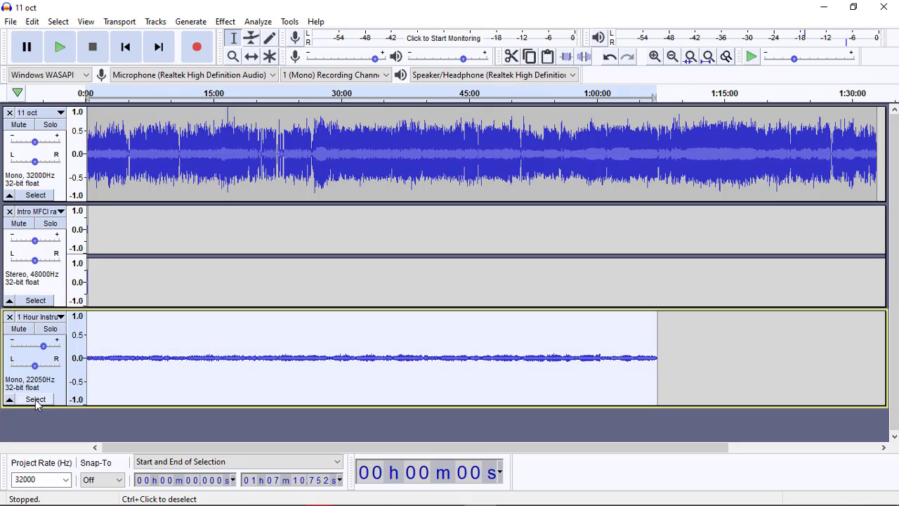
left_click(168, 349)
left_click(120, 260)
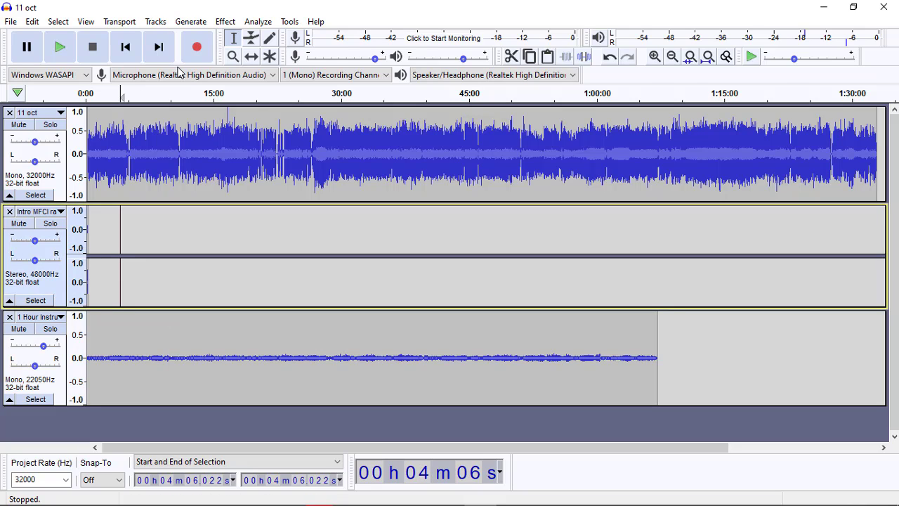
Step: Shift the intro clip from the beginning of its track to the end of the 11 oct recording, at about 1:32:55
left_click(233, 56)
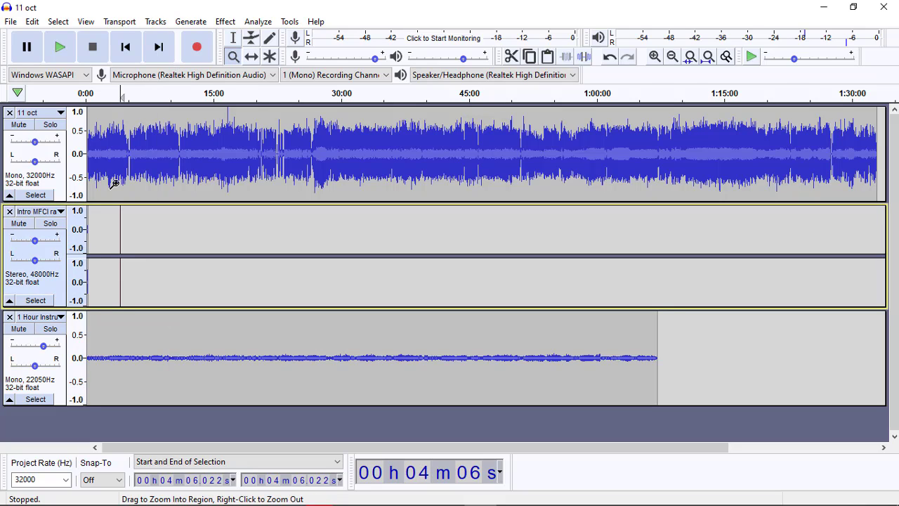
left_click(92, 224)
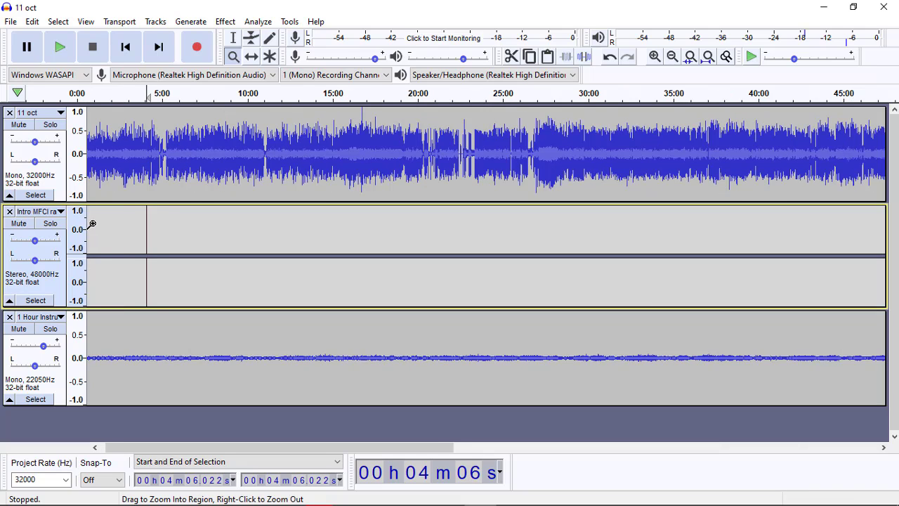
scroll(92, 223, "left", 1)
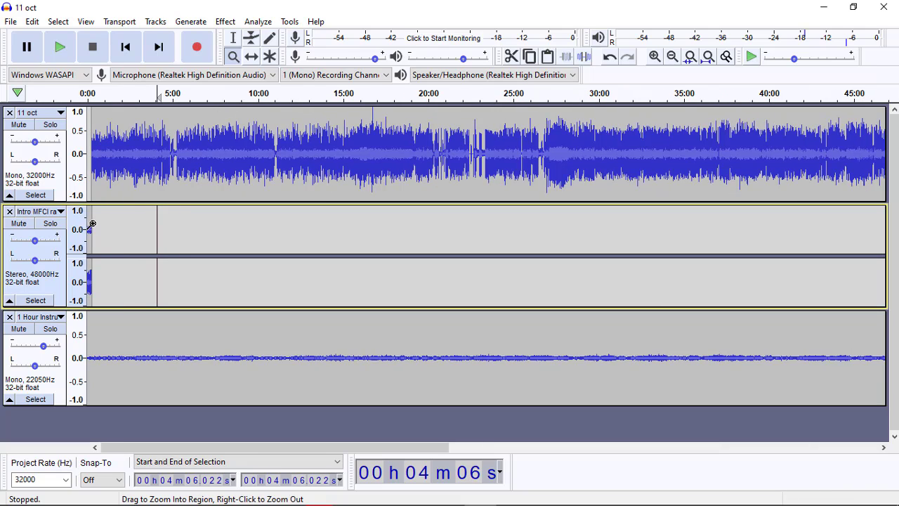
left_click(253, 58)
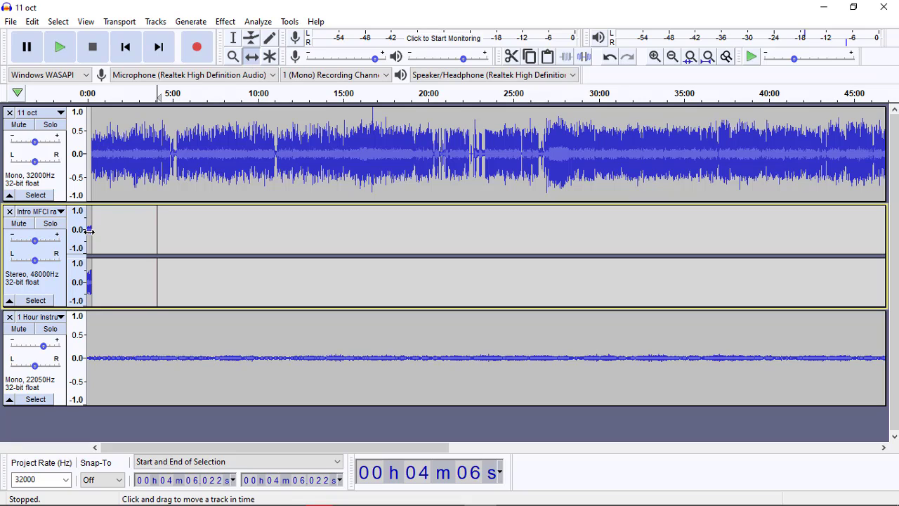
left_click_drag(209, 224, 865, 215)
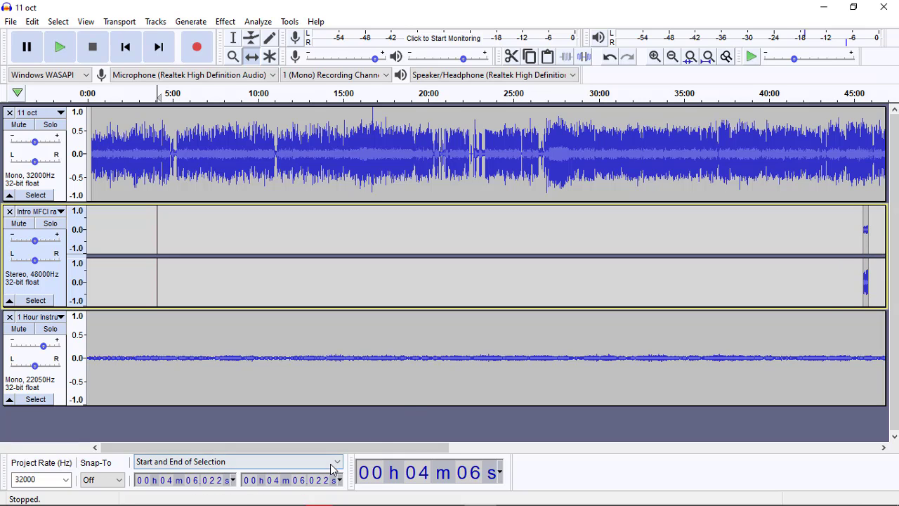
left_click_drag(311, 450, 595, 424)
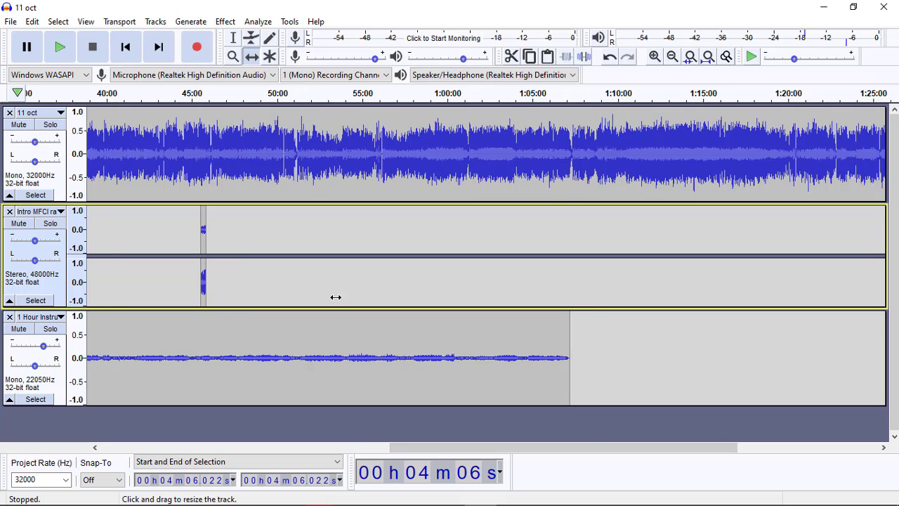
left_click_drag(202, 232, 871, 239)
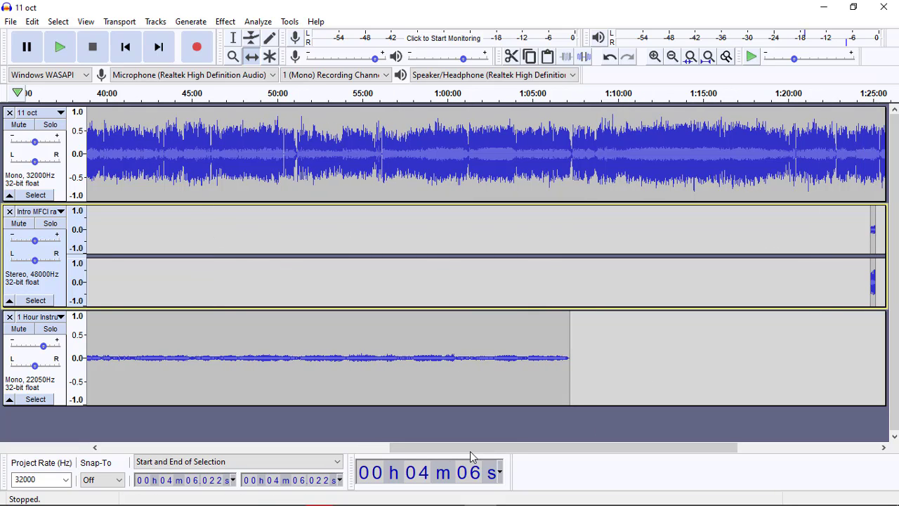
left_click_drag(444, 445, 595, 442)
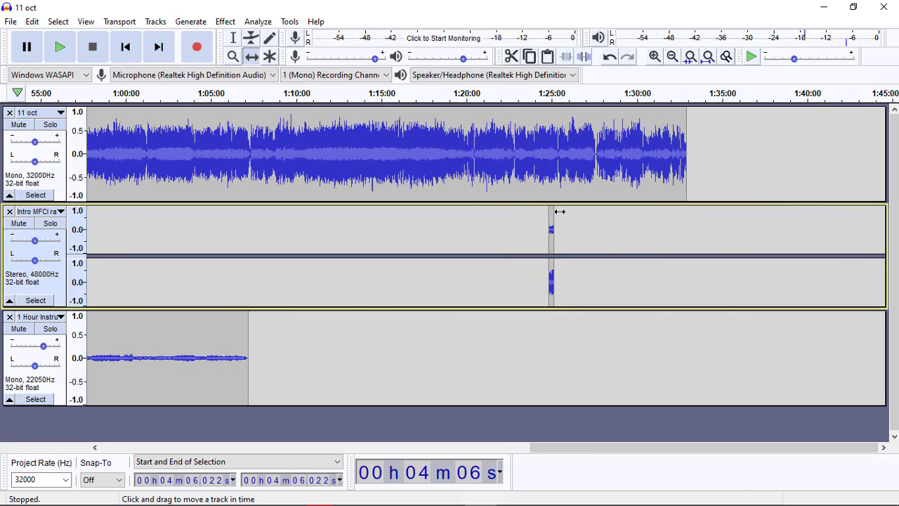
left_click_drag(554, 231, 688, 218)
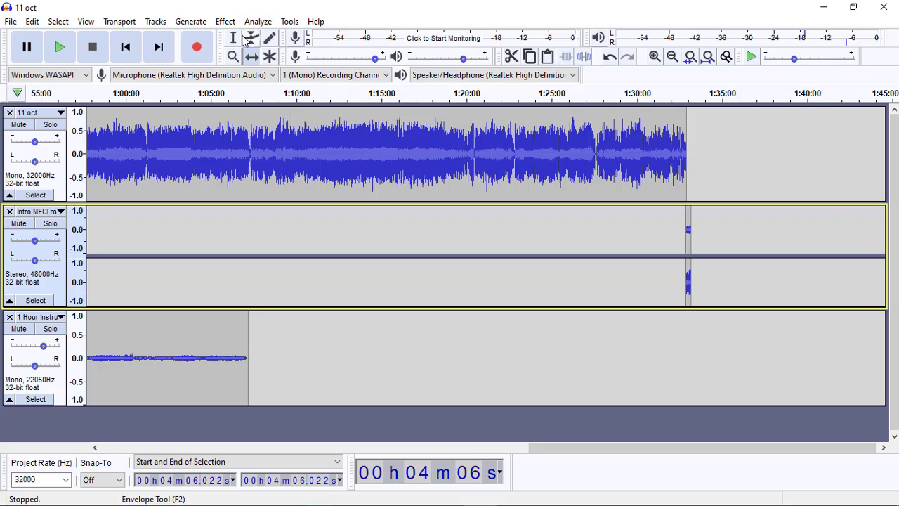
Step: Examine closely how the intro clip's start lines up with the end of the 11 oct recording
left_click(233, 56)
left_click(677, 245)
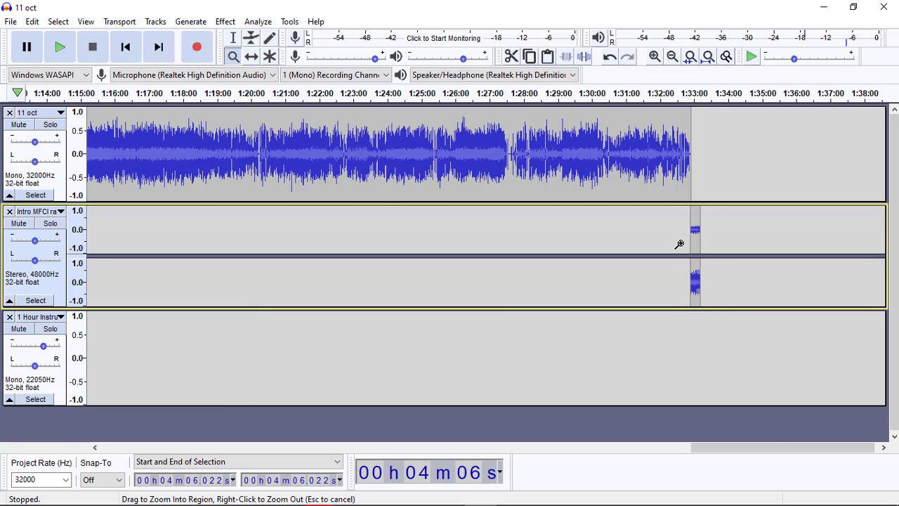
left_click(677, 244)
left_click(710, 187)
left_click(675, 197)
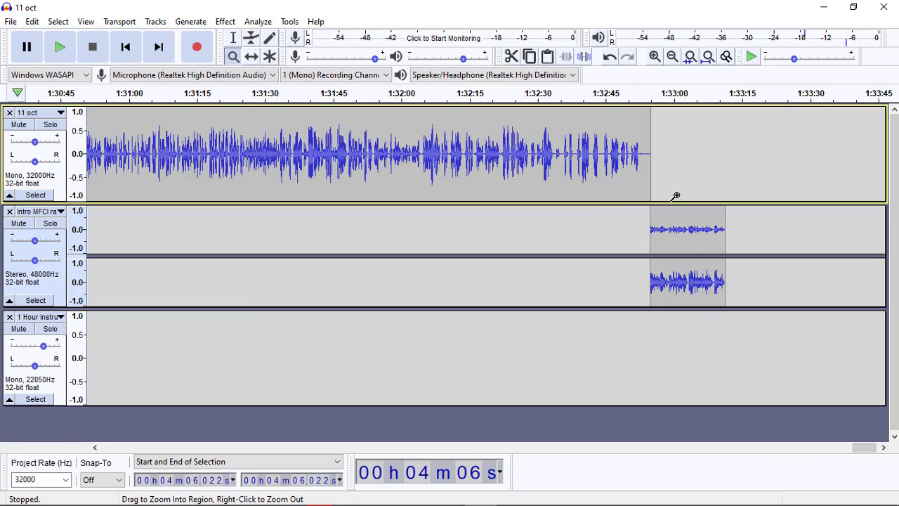
left_click(607, 210)
left_click(682, 193)
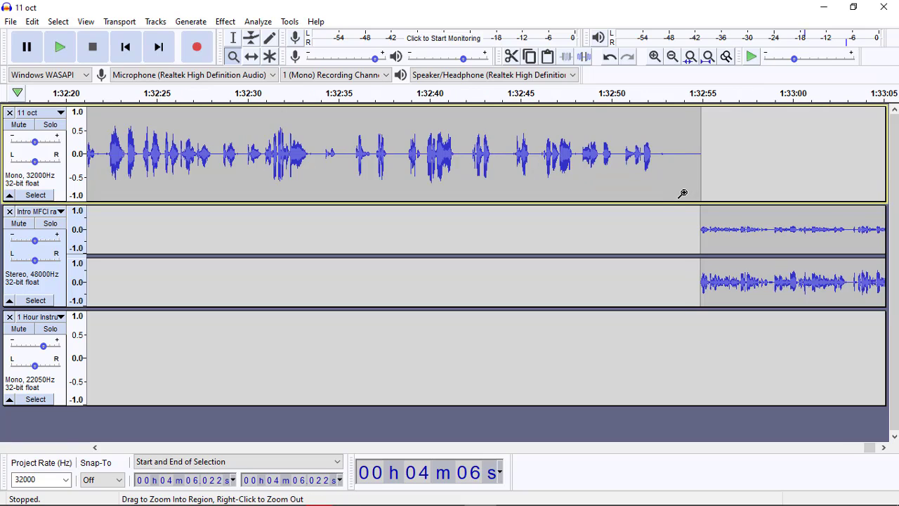
scroll(682, 193, "right", 5)
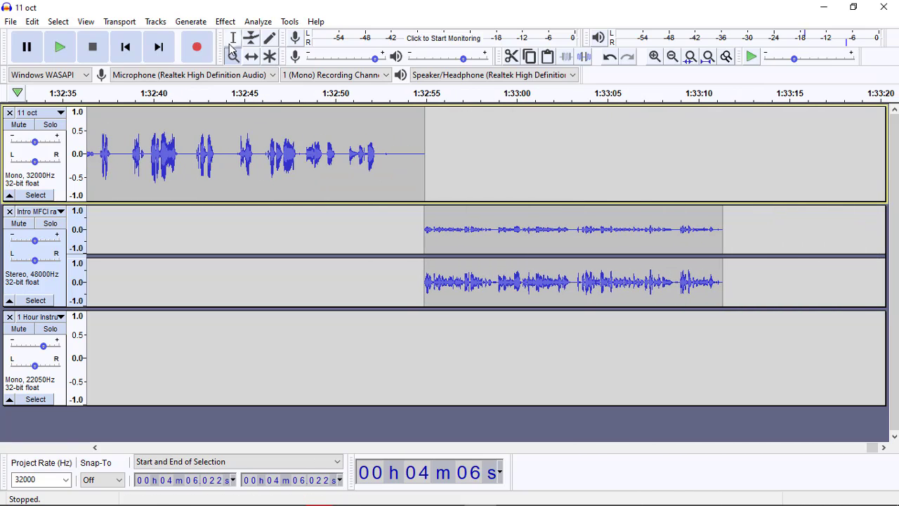
Step: Play the transition from the end of the 11 oct recording into the intro clip, starting at about 1:32:46
left_click(233, 38)
left_click(258, 167)
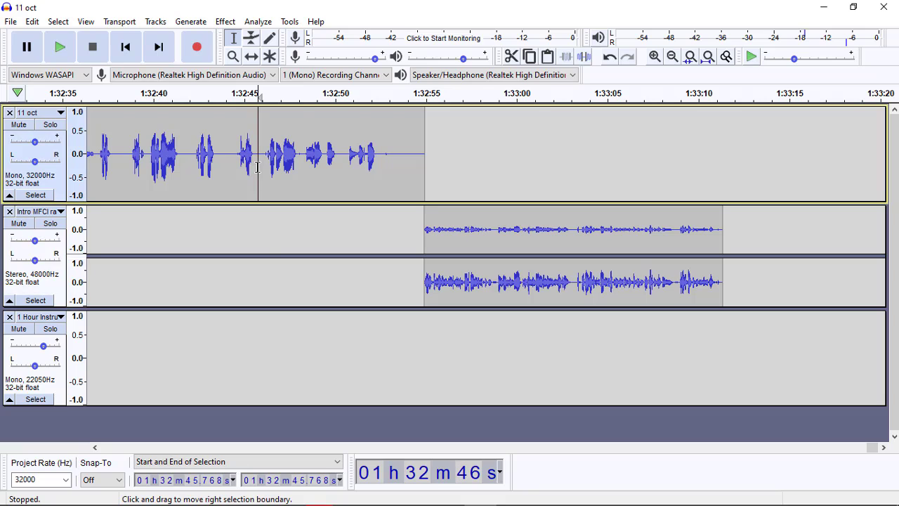
key("space")
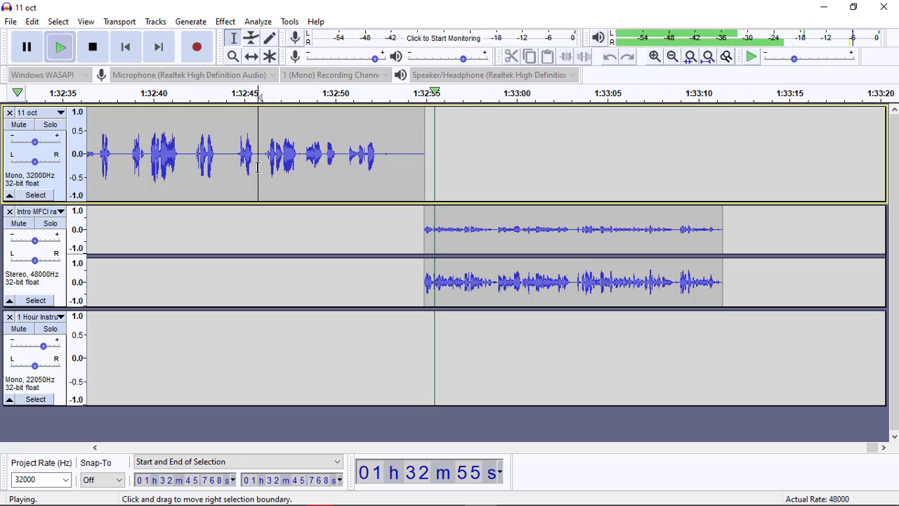
key("space")
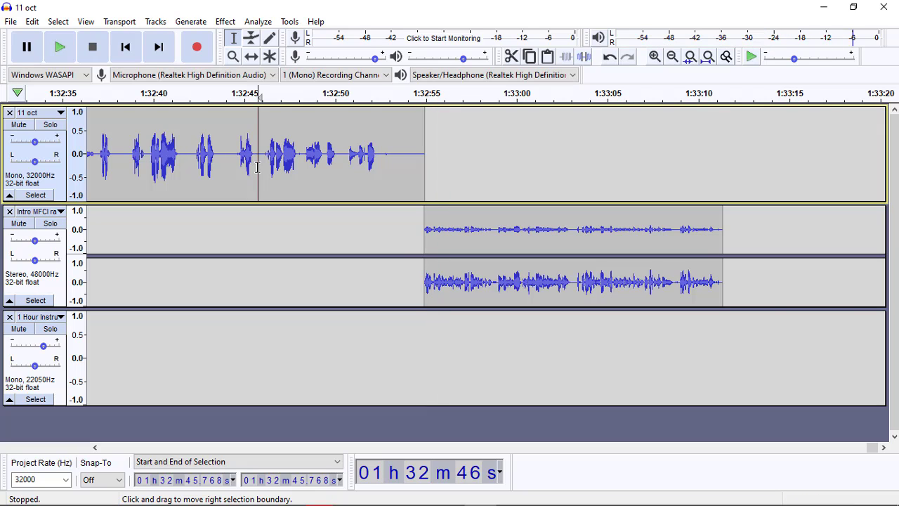